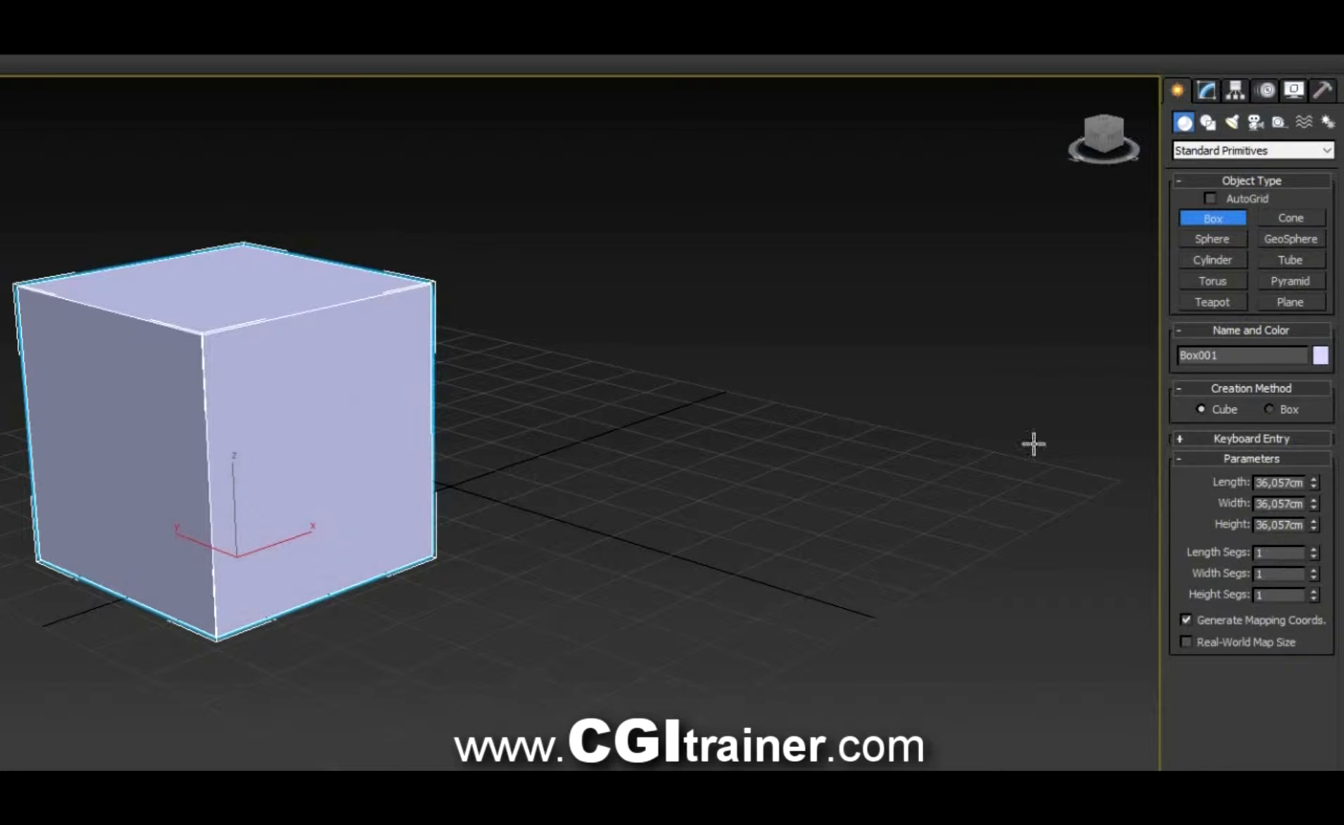
Set the box to 7 length, 9 width and 10 height segments, and delete it.
drag(1314, 550, 1313, 590)
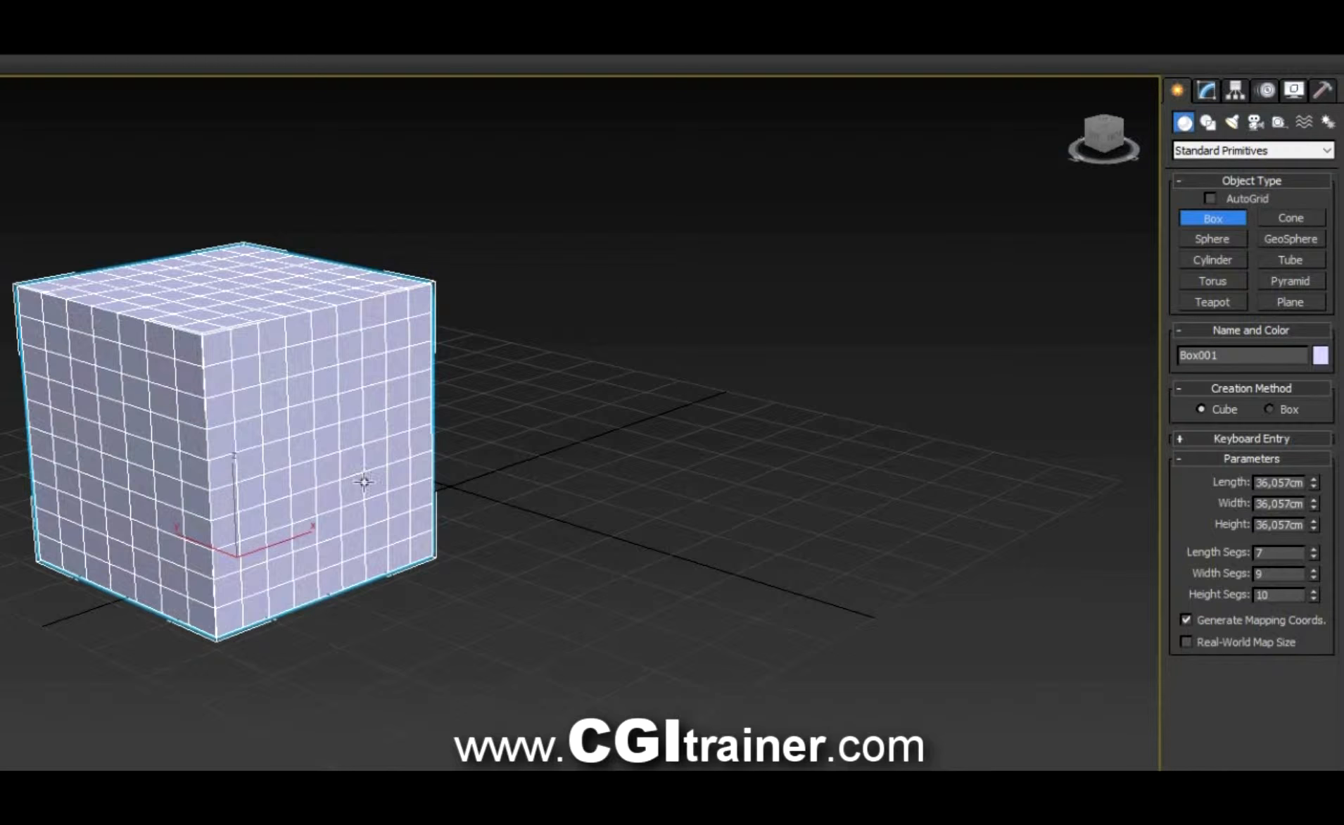
key(Delete)
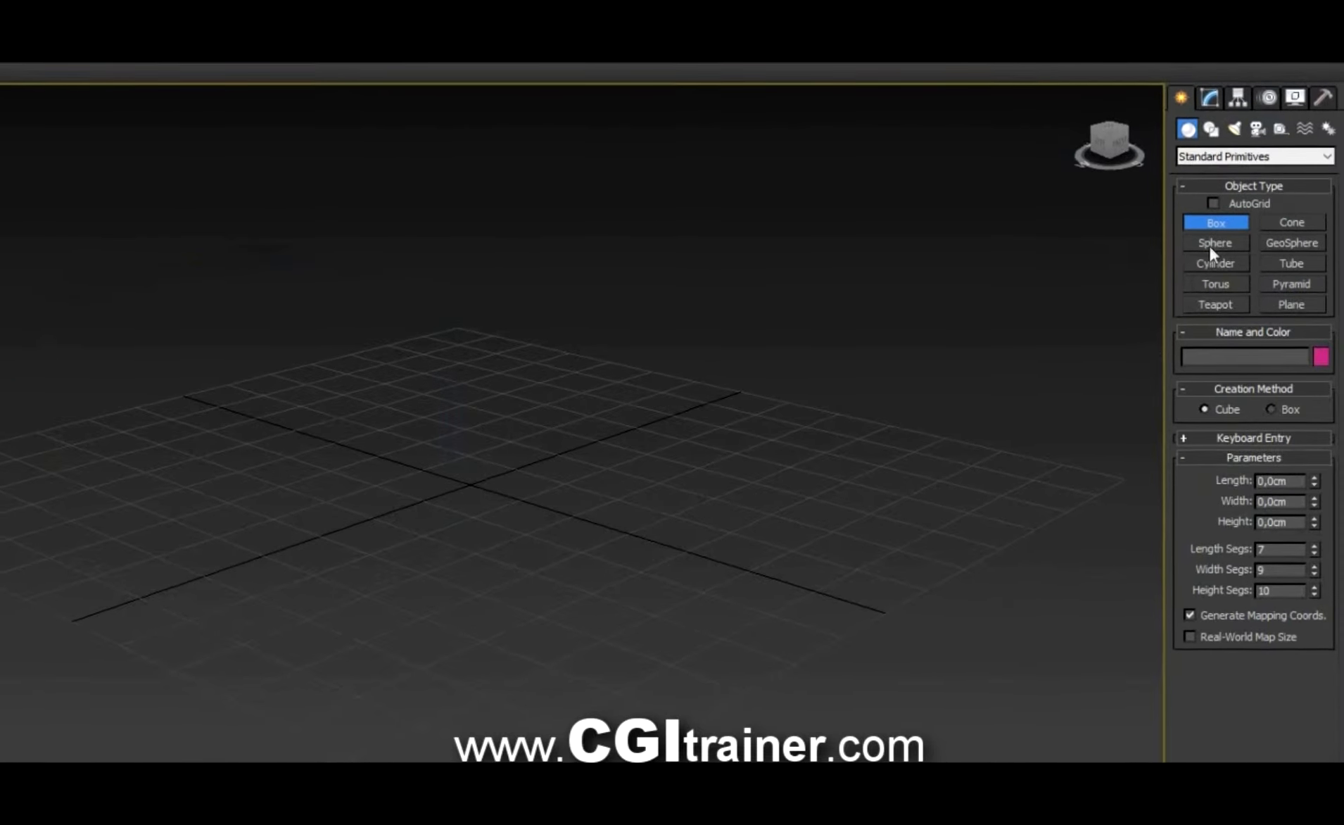
Create a cube about 48 cm in size and look at the box's keyboard entry options.
click(1212, 245)
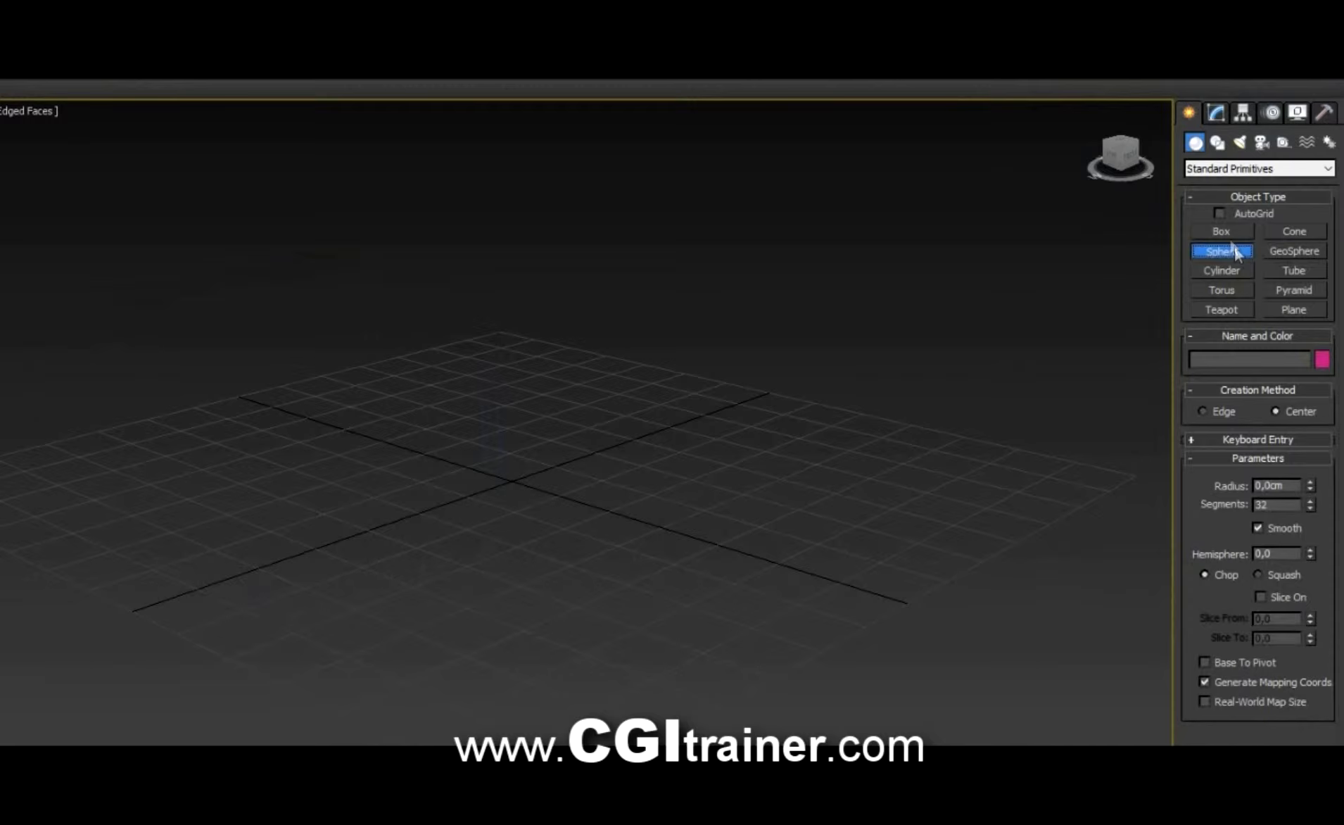
click(1219, 228)
drag(239, 446, 375, 461)
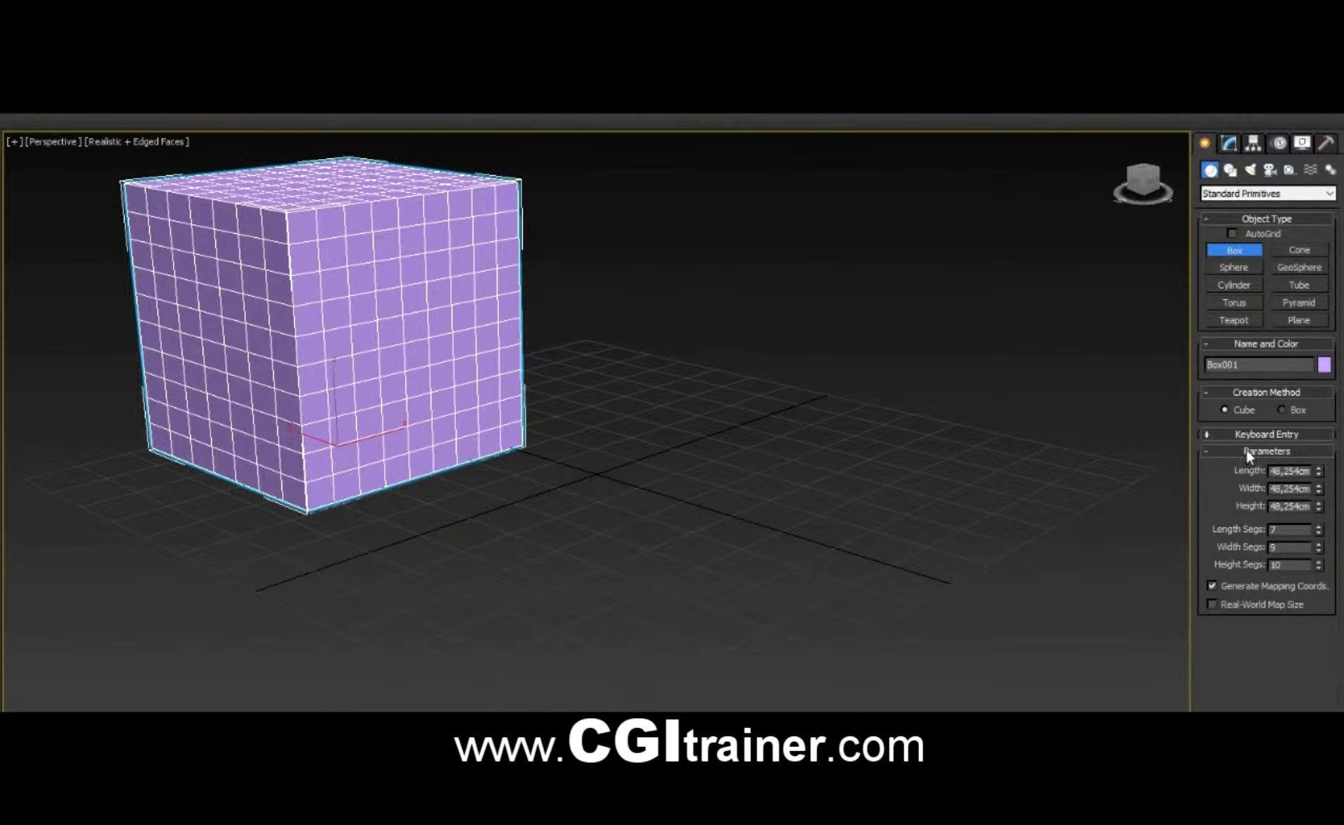
click(1206, 434)
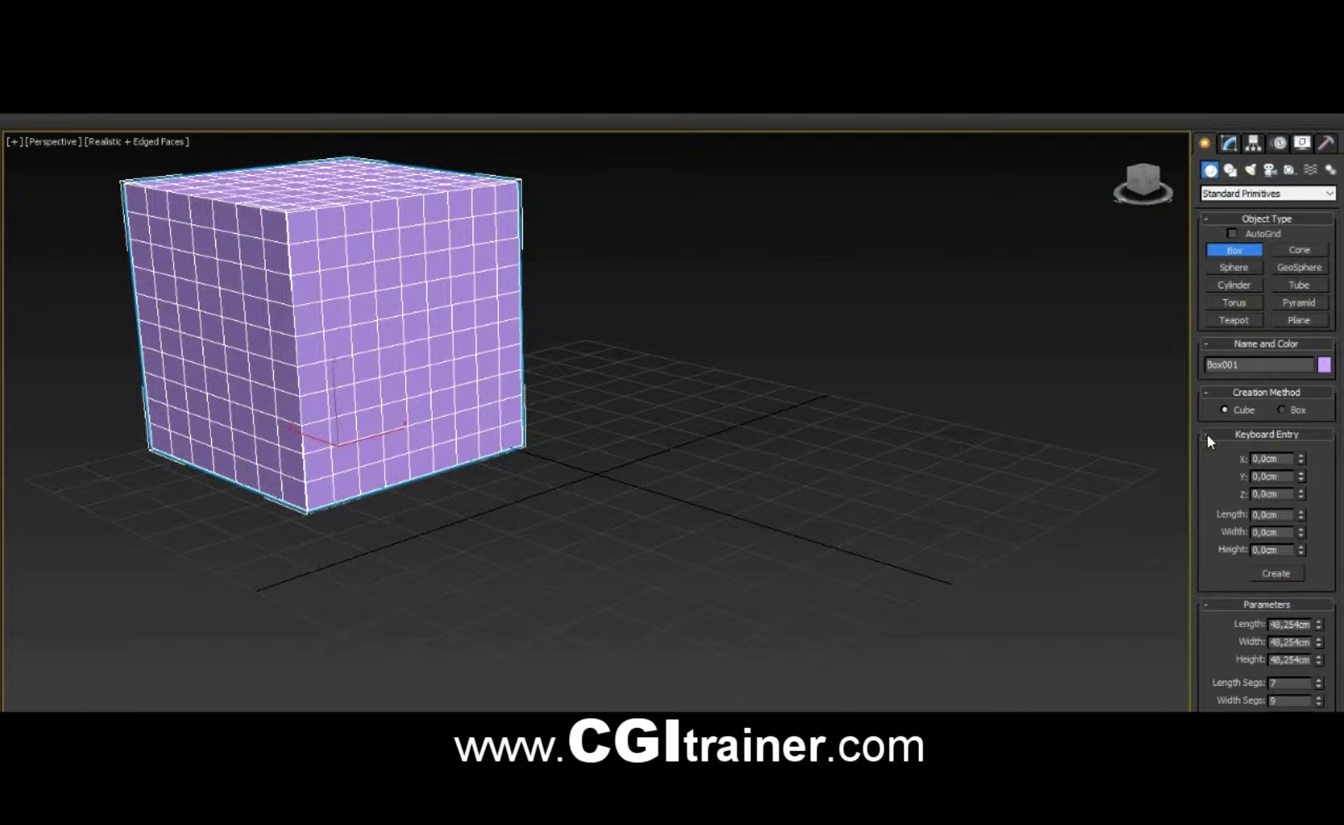
click(1207, 436)
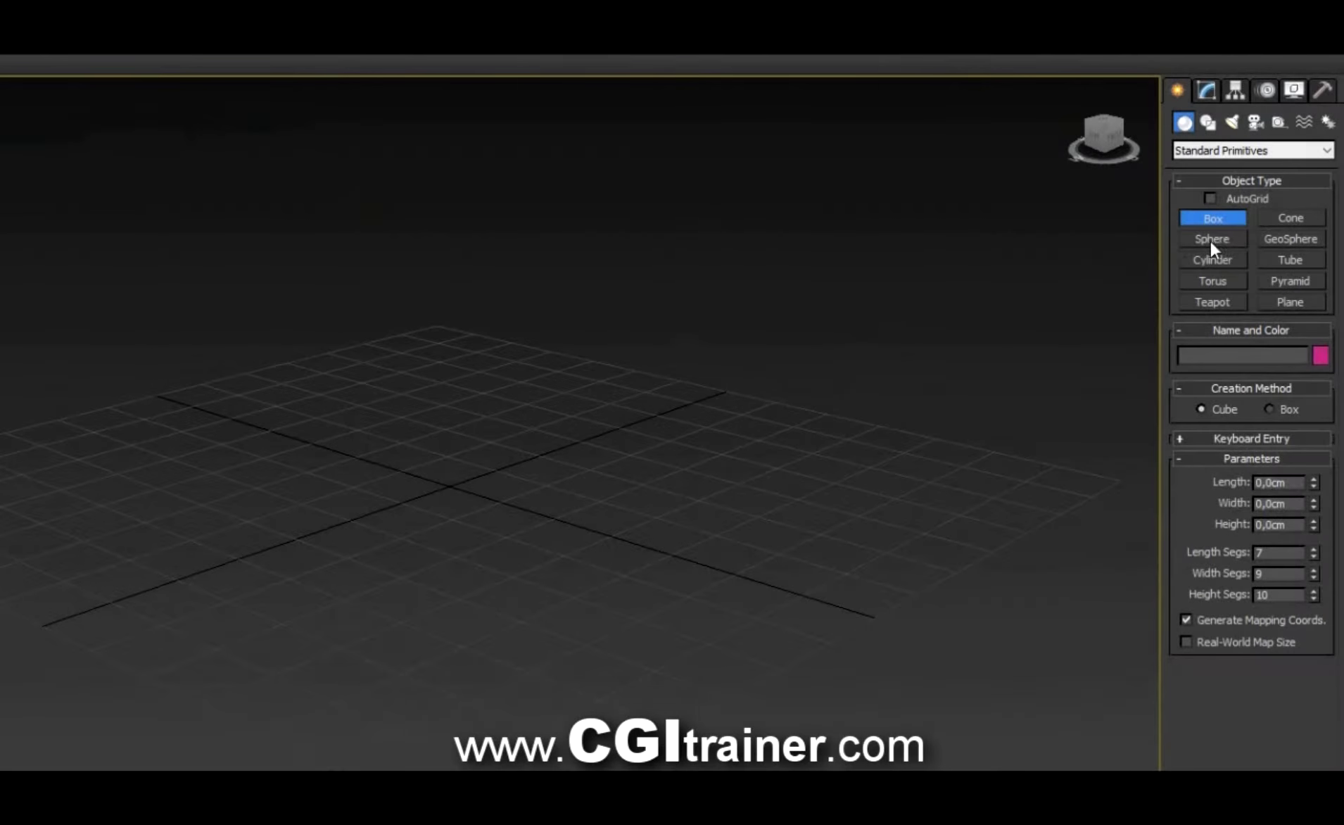
Create a sphere with a radius of about 27 cm and turn off its smoothing.
click(1225, 237)
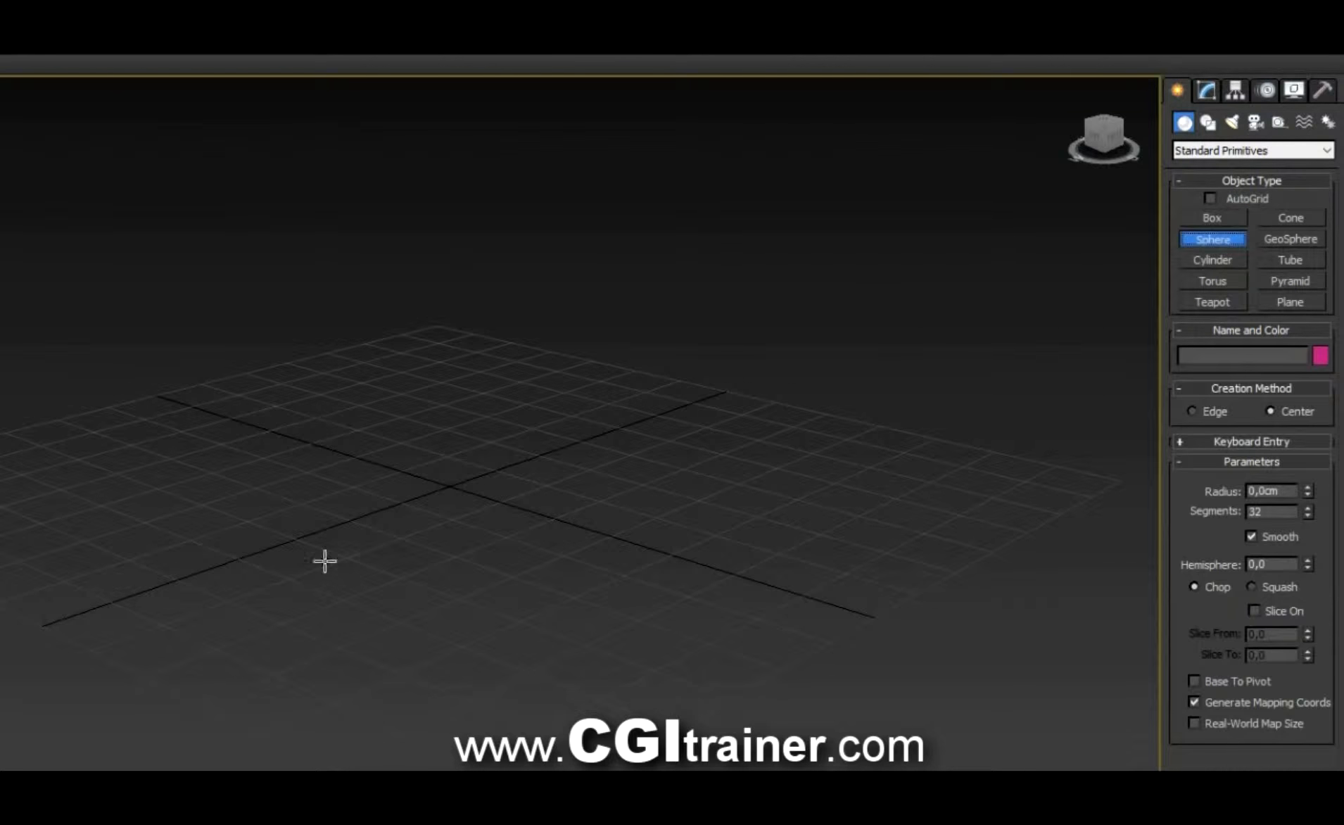
mouse_move(297, 506)
mouse_down()
mouse_move(408, 449)
mouse_move(393, 456)
mouse_up()
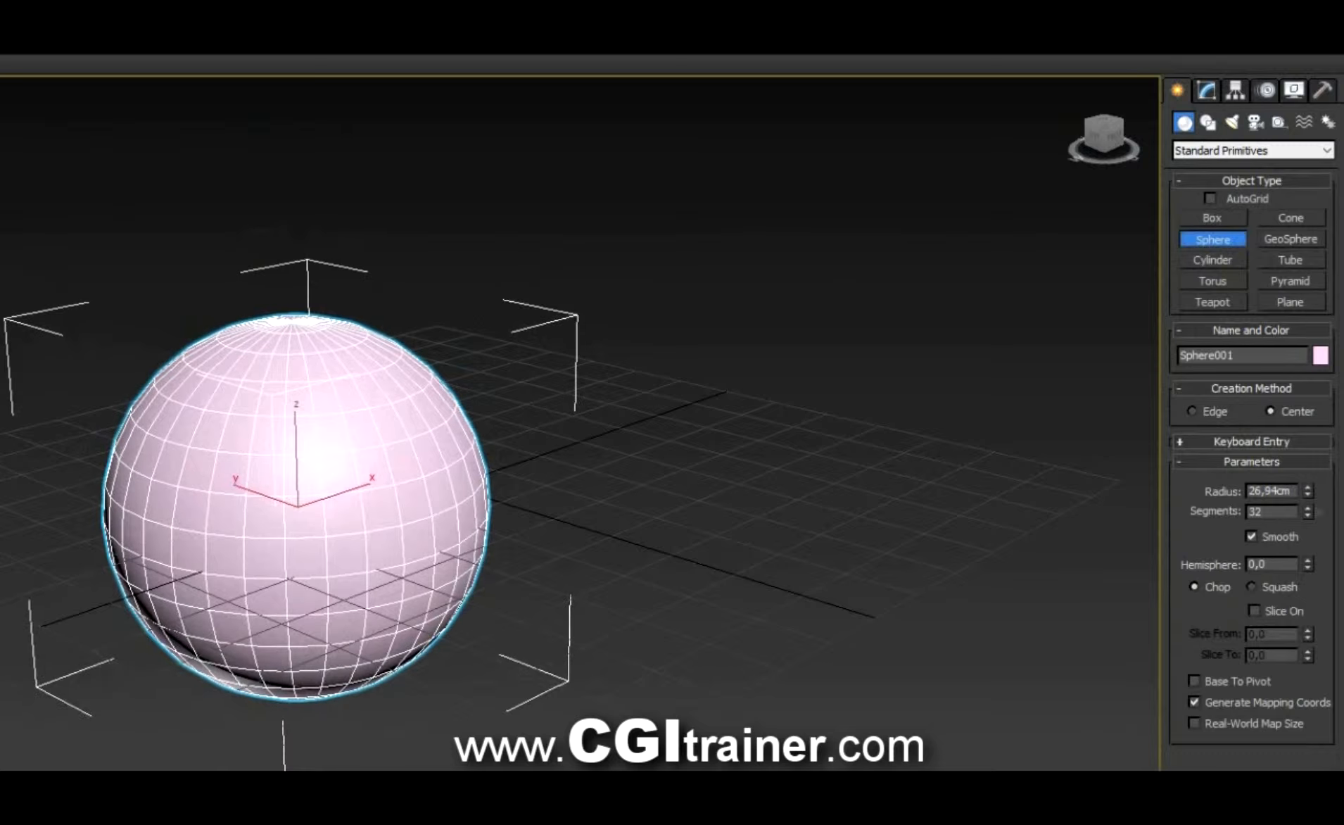
click(1252, 536)
click(1275, 533)
Cut the sphere in half by setting its hemisphere value to 0,5.
drag(1308, 563, 1326, 463)
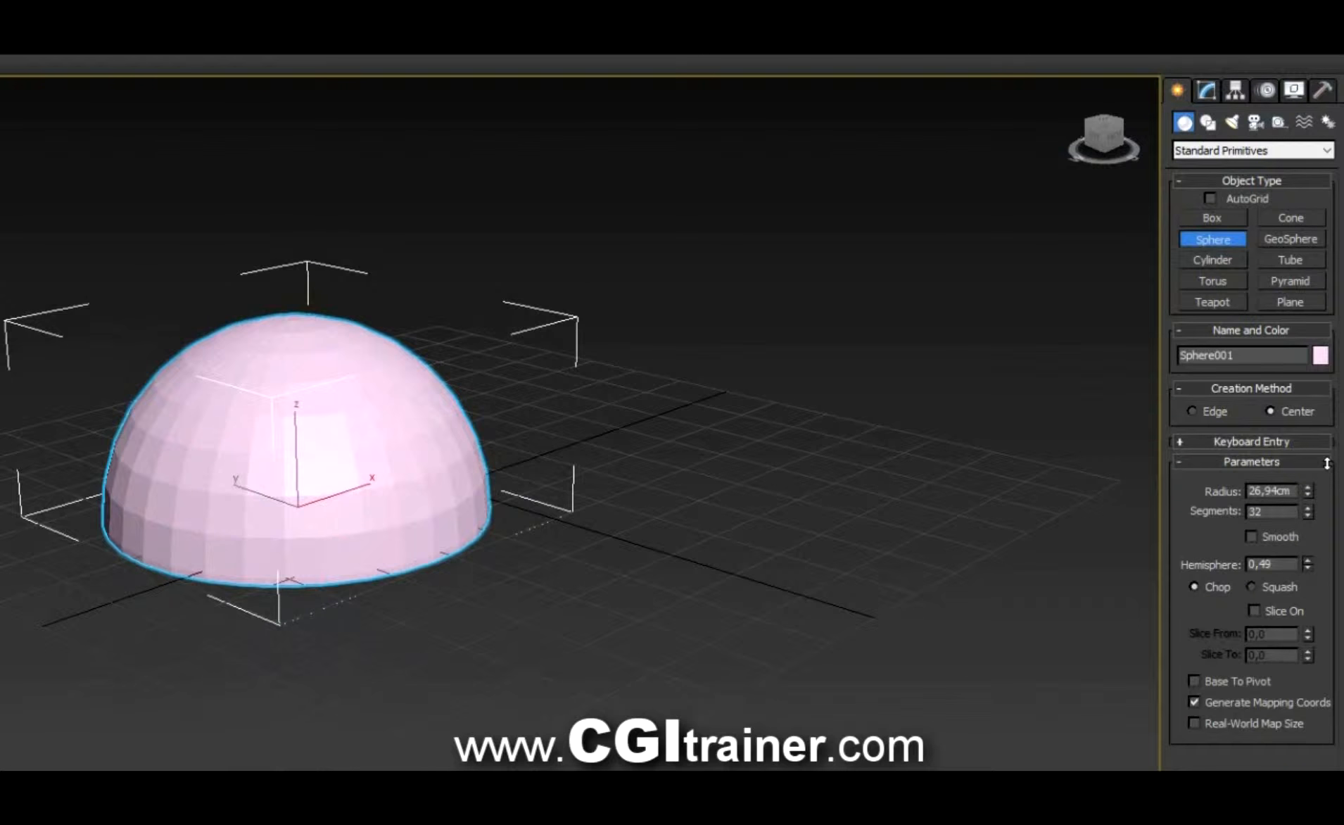
text(5)
key(Return)
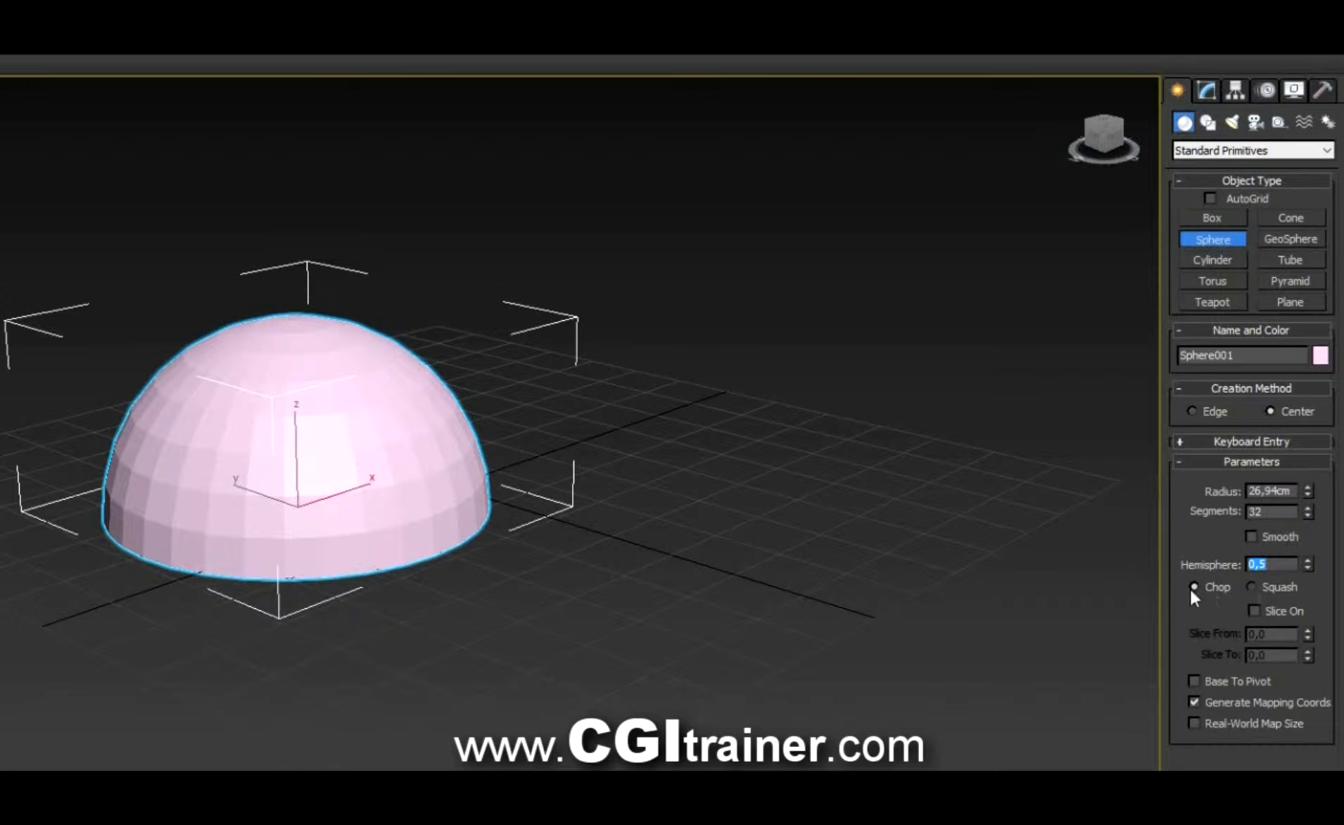
Lower the sphere's hemisphere value to 0,19, switch it to Squash and readjust the hemisphere amount.
mouse_move(1306, 566)
mouse_down()
mouse_move(1307, 545)
mouse_move(1309, 602)
mouse_move(1309, 549)
mouse_move(1306, 581)
mouse_up()
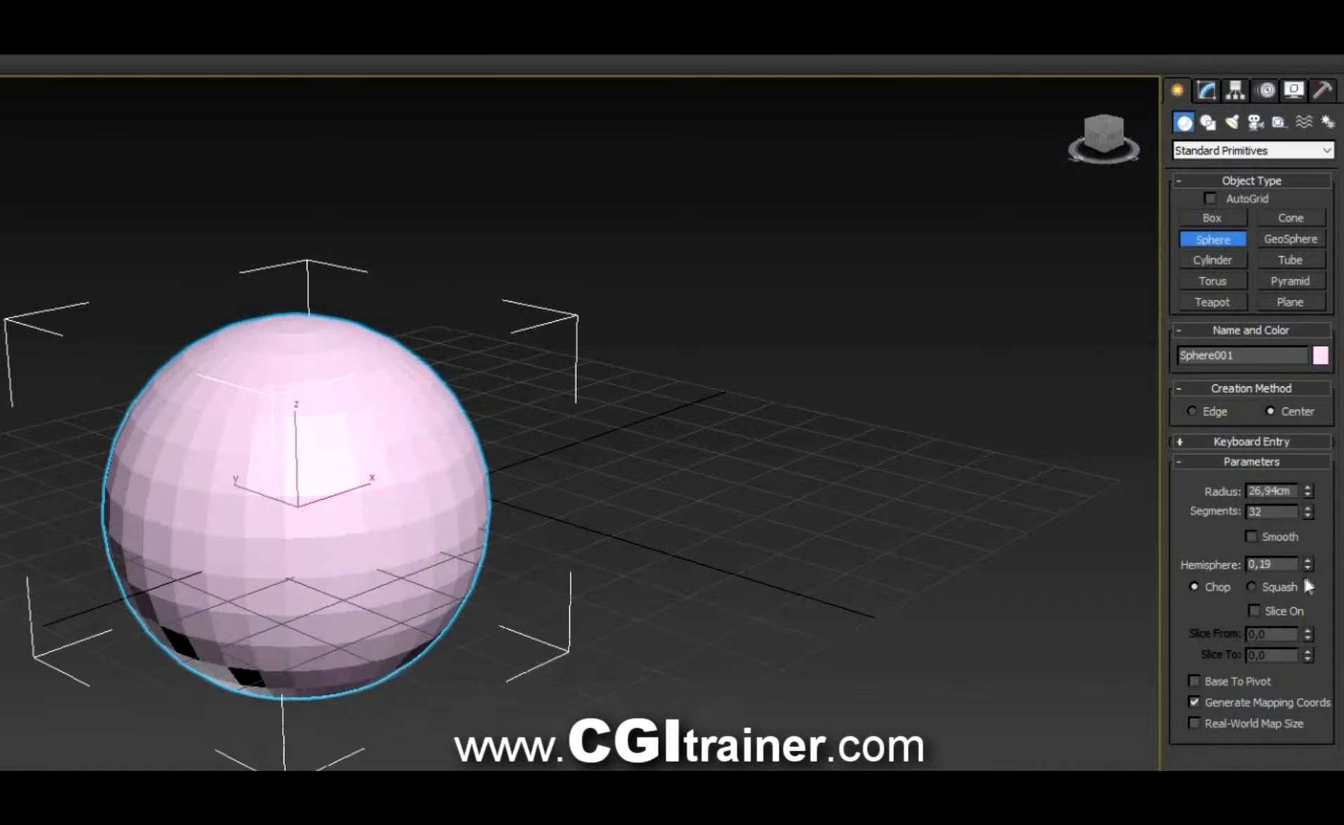
click(1279, 586)
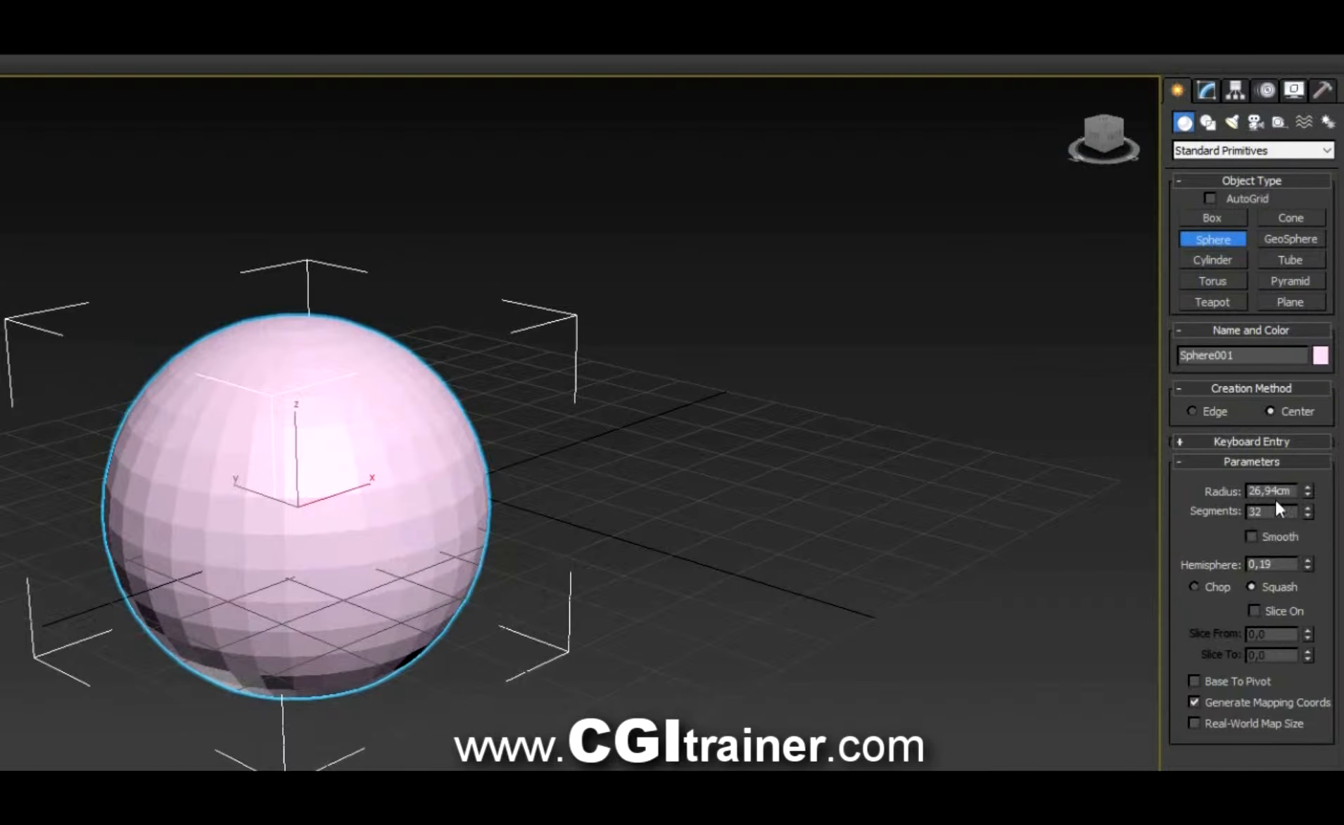
drag(1308, 563, 1325, 503)
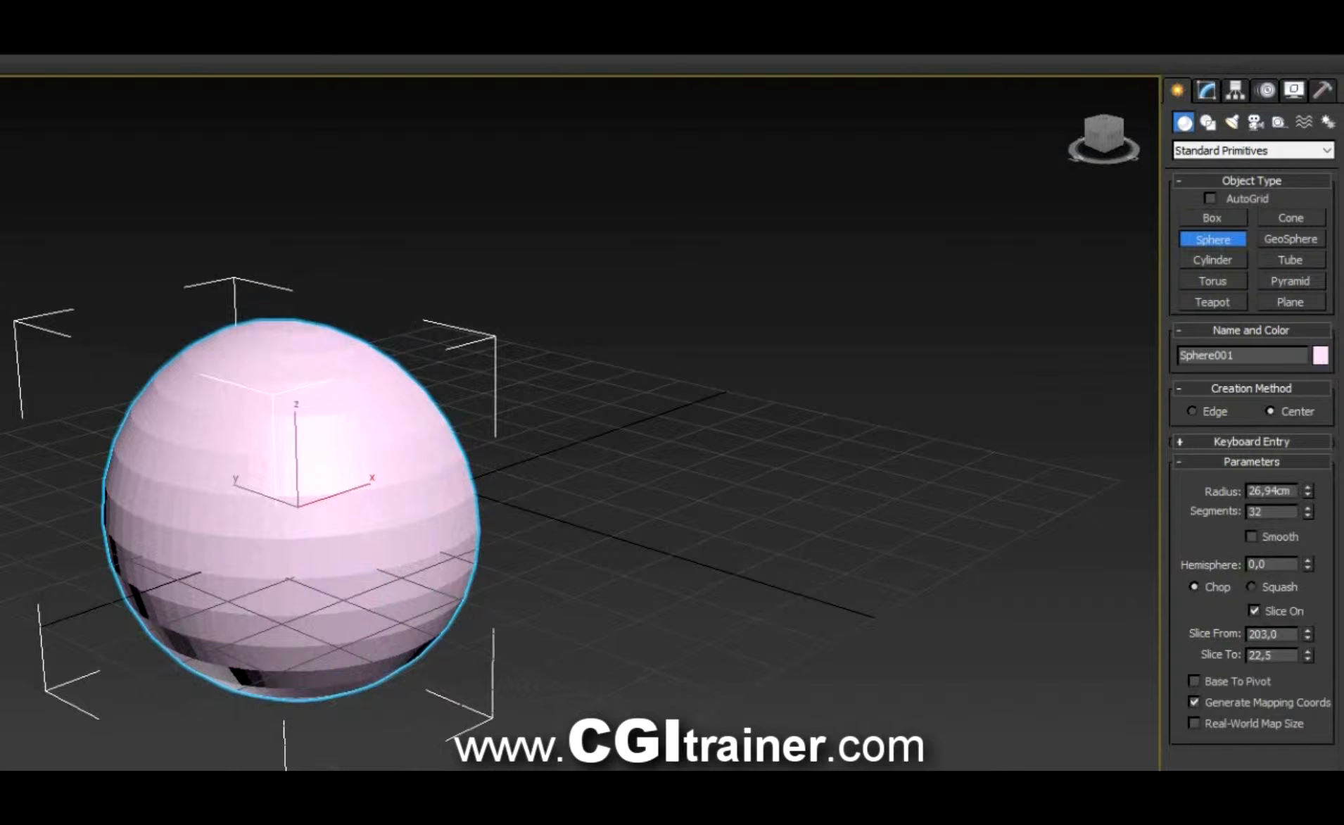
Set the sphere's slice to start from 206 and adjust where the slice ends.
drag(1310, 632, 1199, 651)
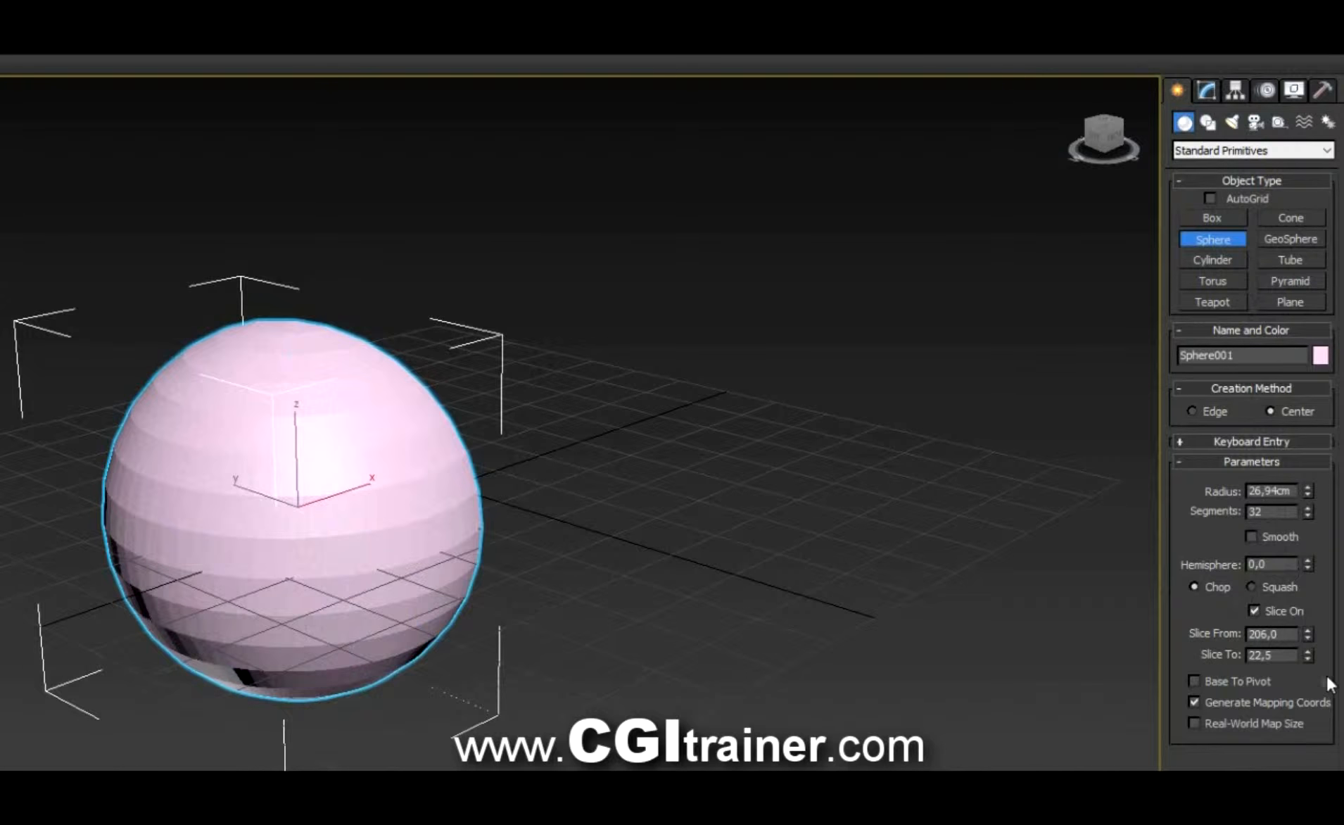
drag(1307, 655, 1325, 781)
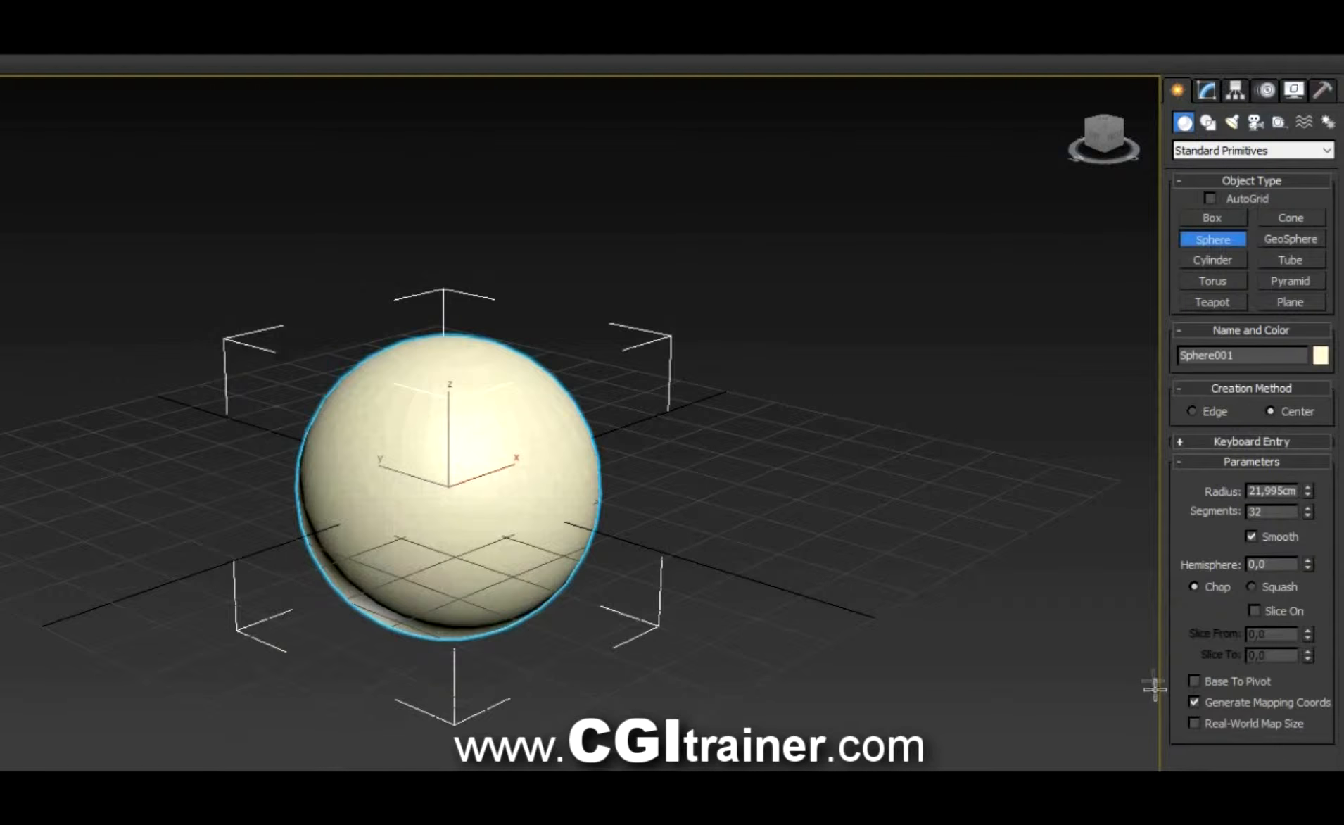
Turn on Base To Pivot for the sphere at the grid's centre, and delete the sphere.
click(1229, 679)
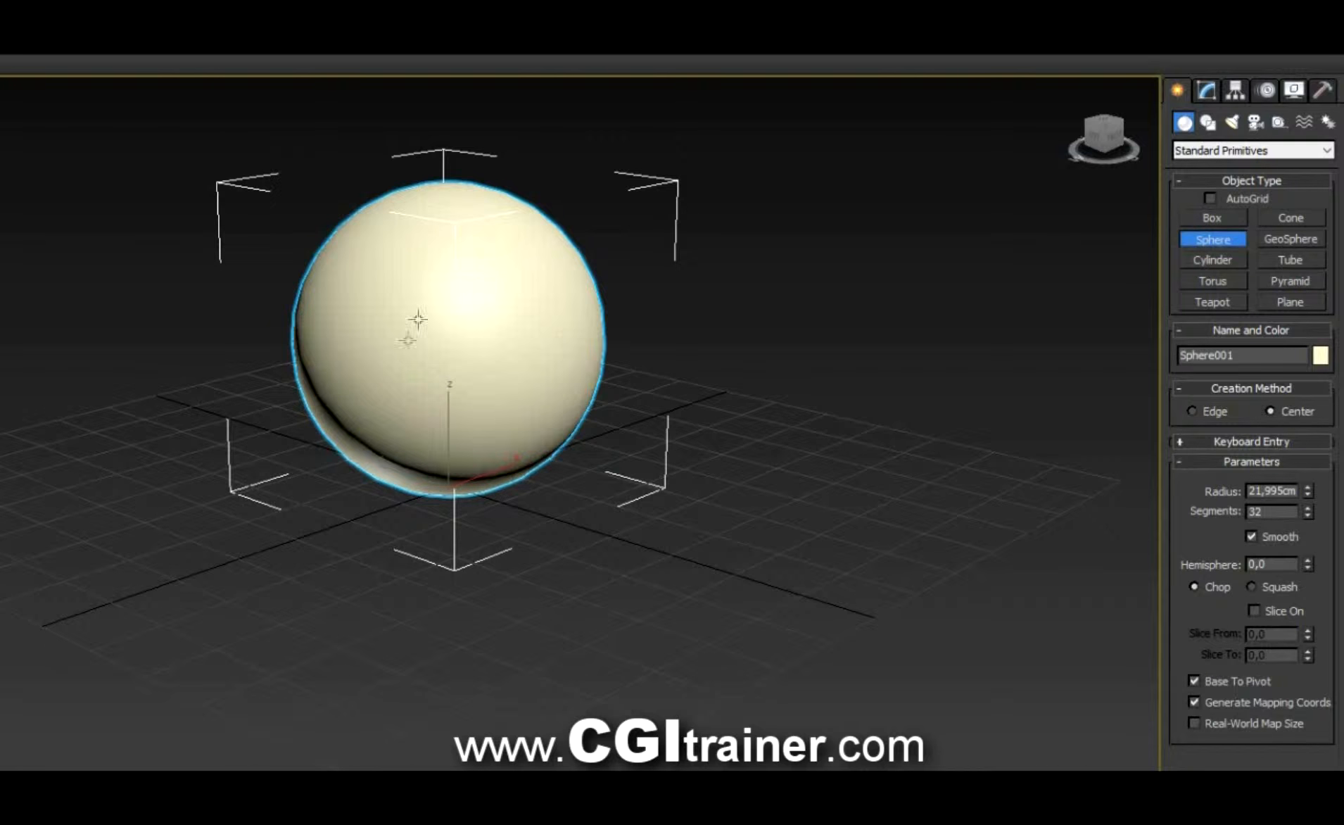
click(1236, 682)
click(1236, 681)
click(1220, 239)
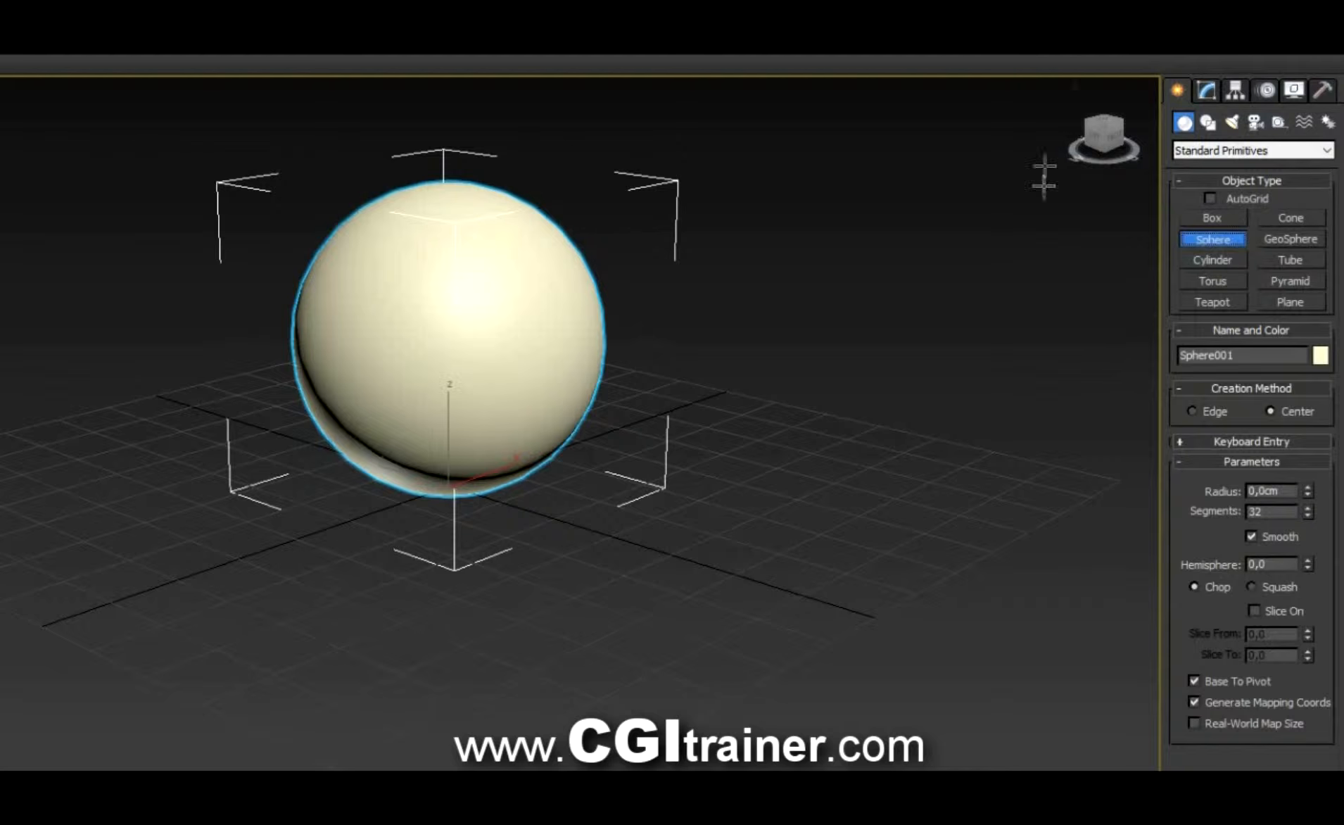
key(Delete)
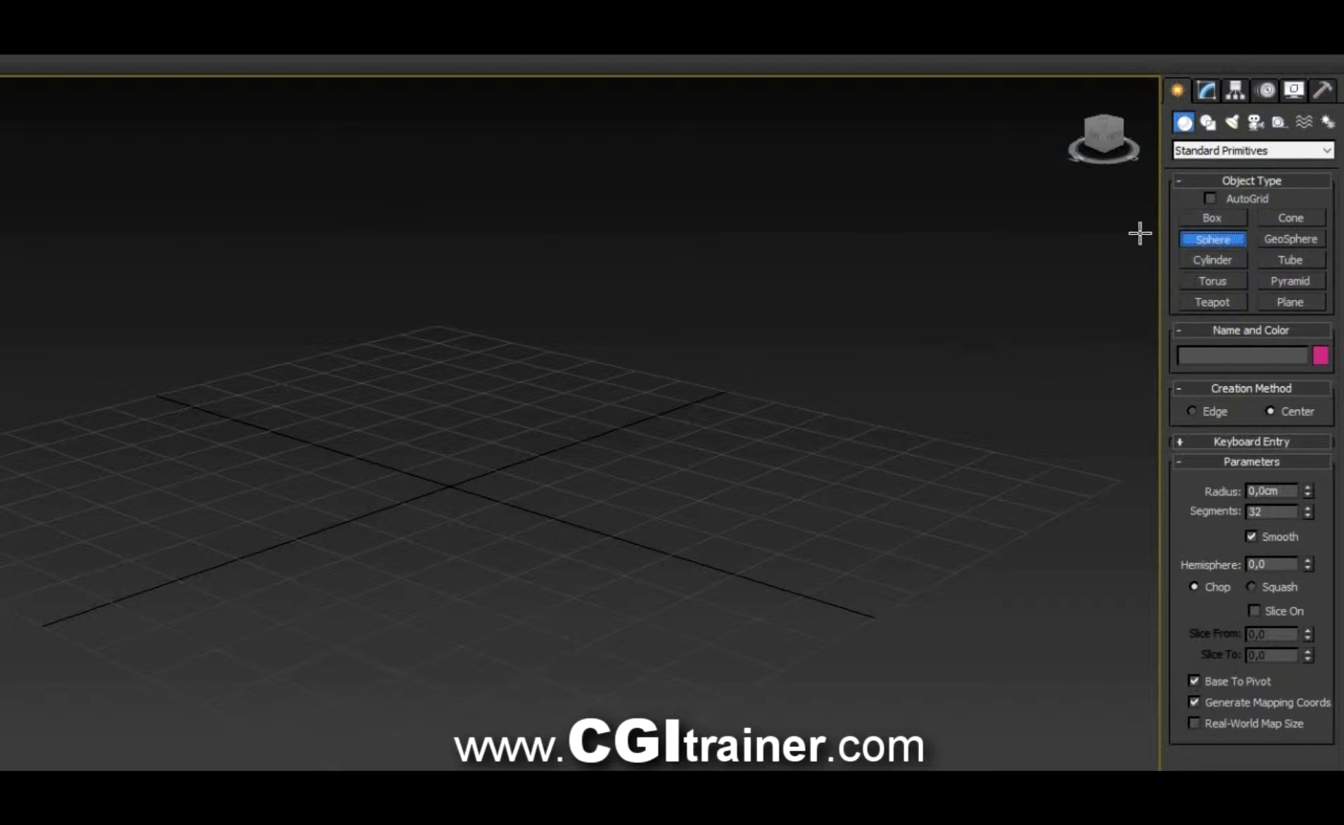
Draw three spheres of different sizes across the grid with Base To Pivot on.
click(1198, 224)
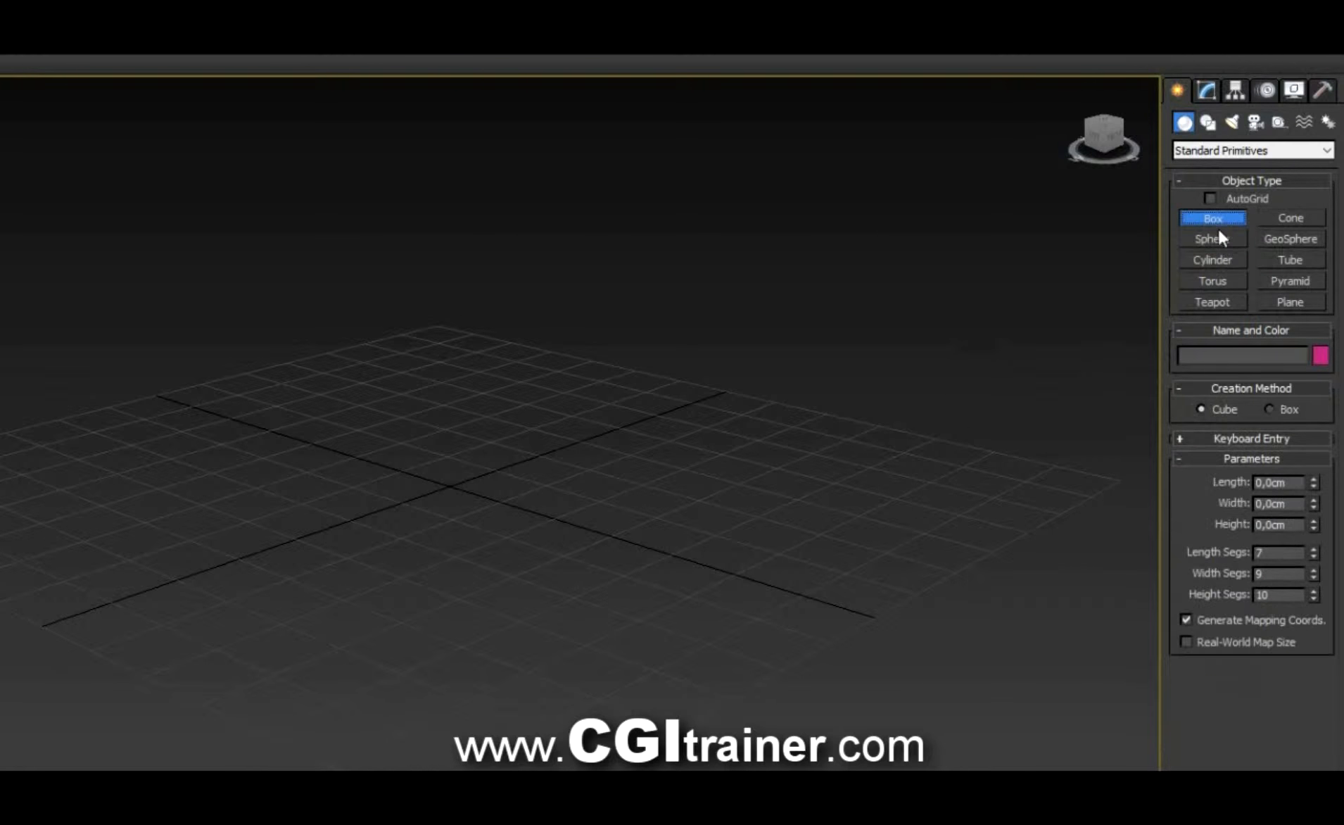
click(1216, 238)
drag(206, 463, 246, 443)
drag(453, 500, 499, 458)
mouse_move(602, 548)
mouse_down()
mouse_move(753, 546)
mouse_move(879, 522)
mouse_move(893, 502)
mouse_up()
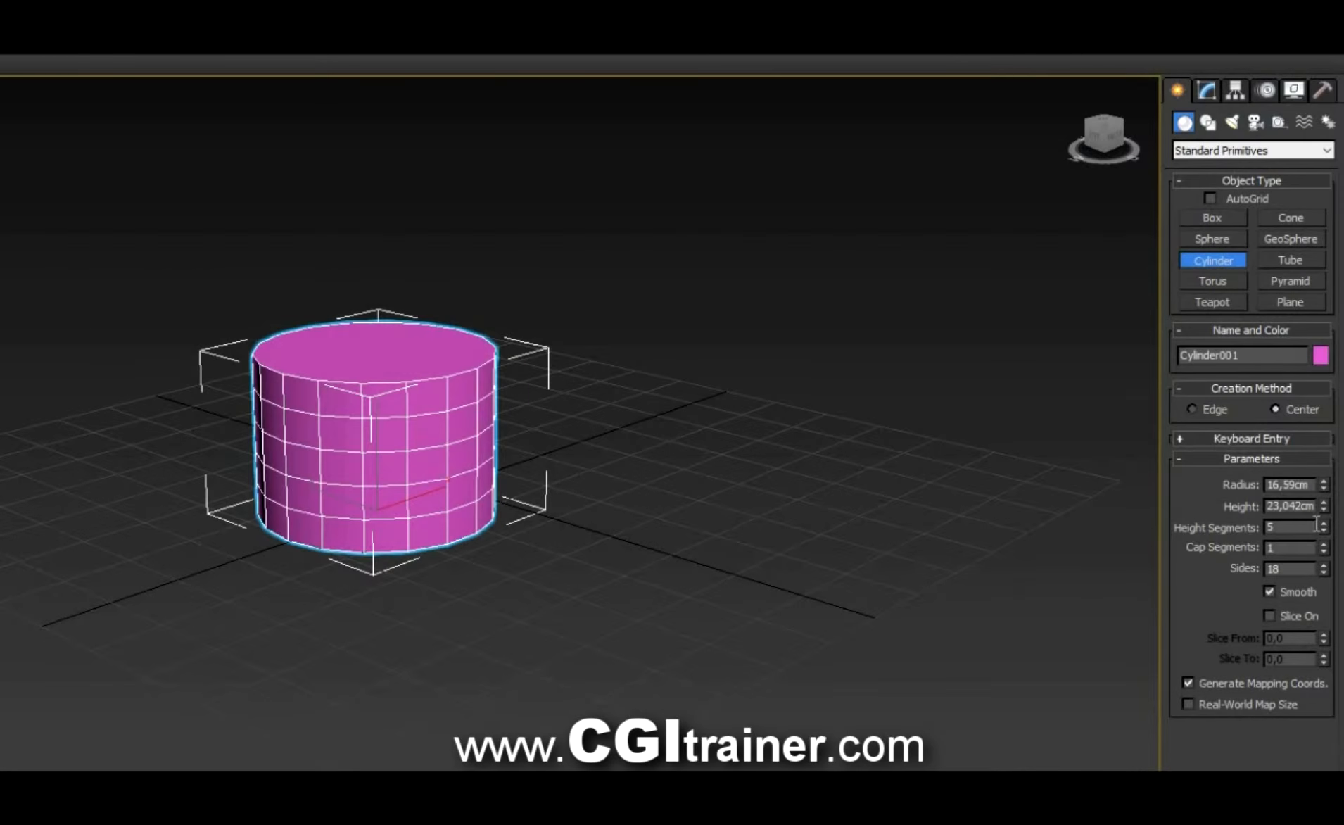
Set the cylinder to 1 height segment and 28 sides, and compare it with smoothing off and on.
drag(1324, 526, 1324, 567)
click(1302, 591)
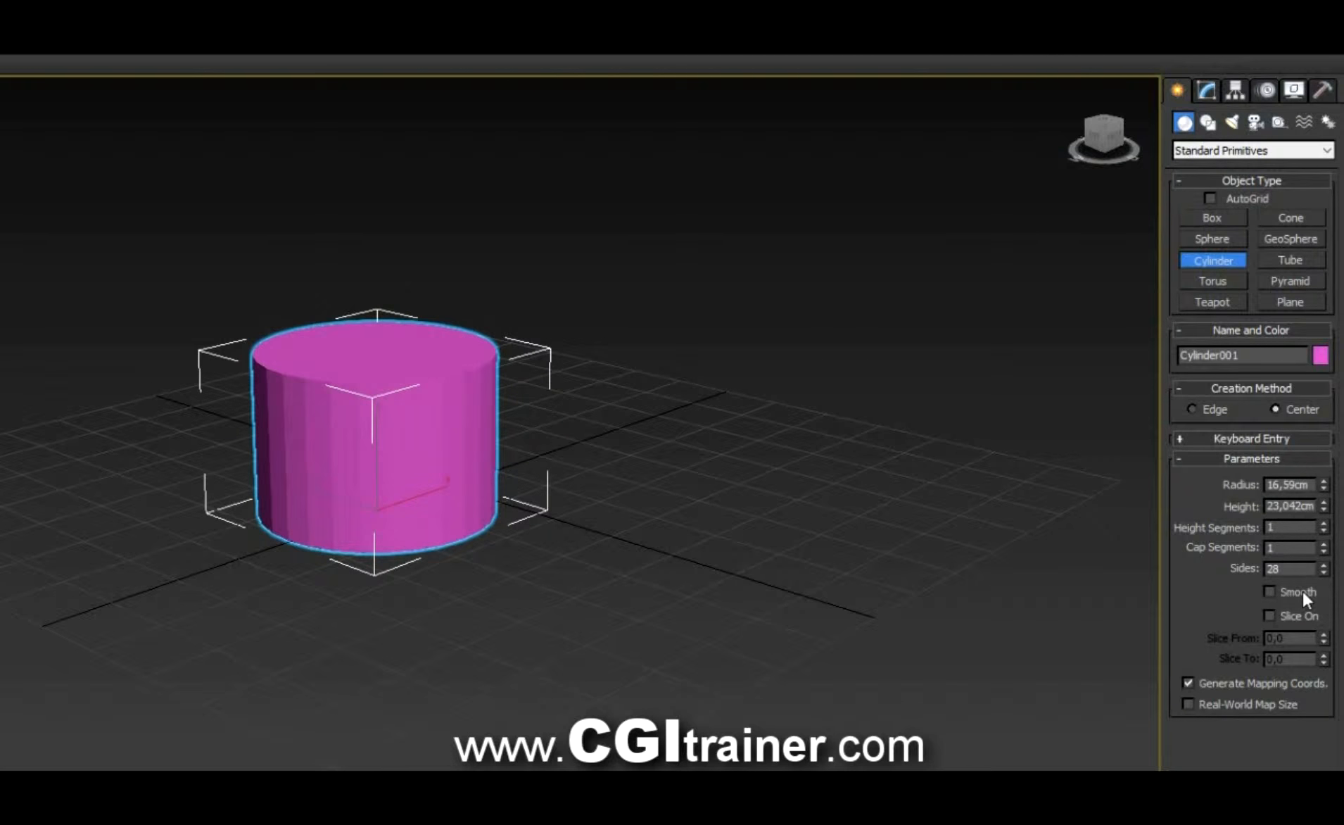
click(1302, 590)
click(1302, 590)
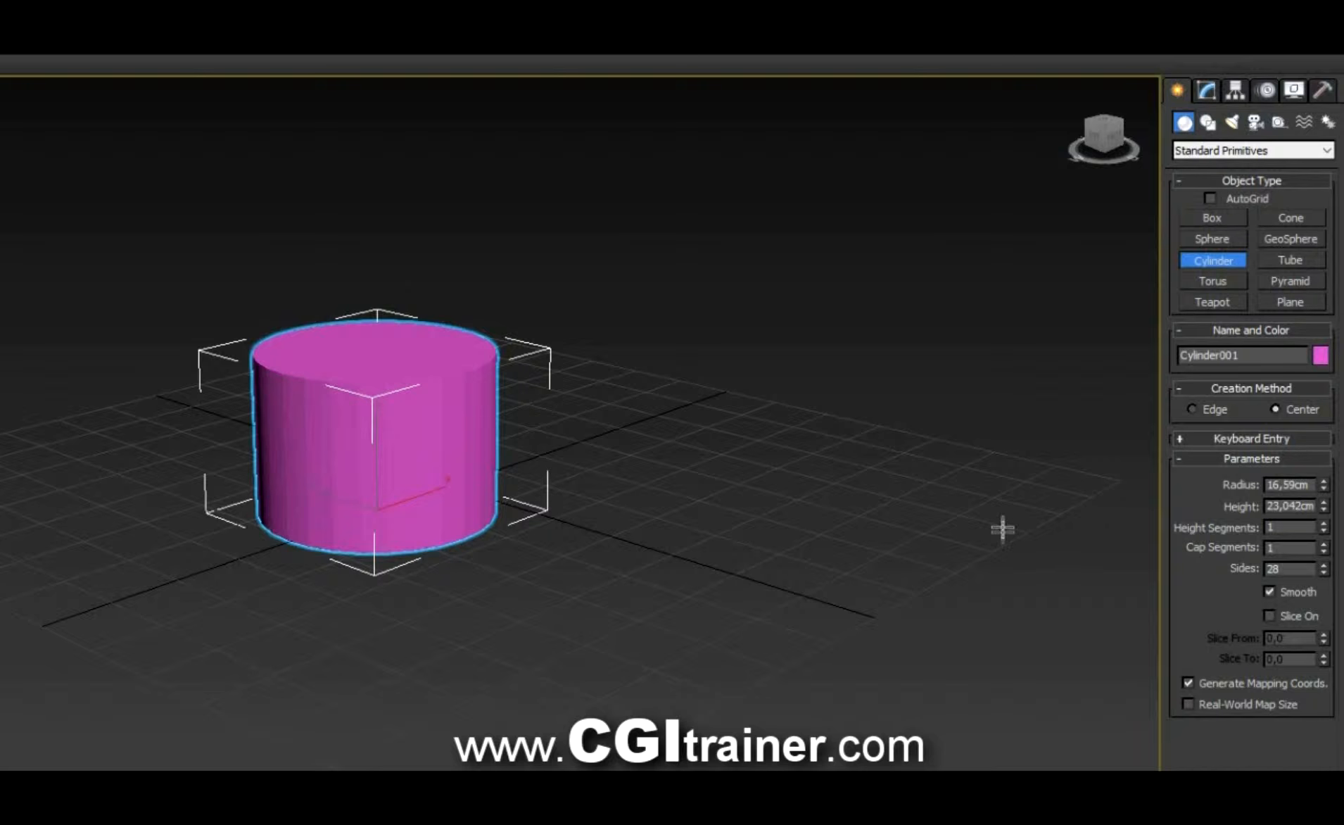
Enable slicing on the cylinder and adjust where the slice starts.
click(1291, 616)
drag(1324, 637, 1323, 338)
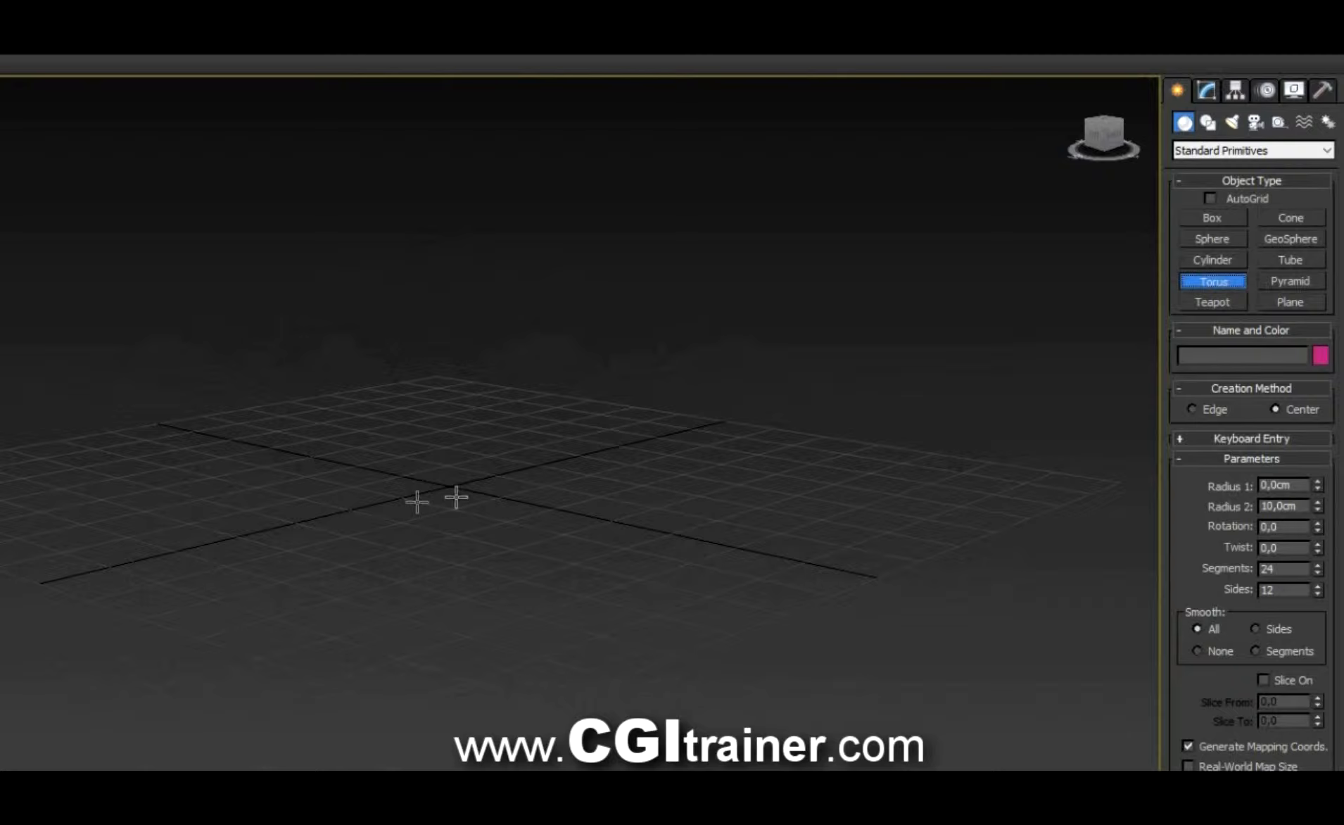
Create a torus at the grid's centre with radii of about 61,8 cm and 12,1 cm, and display its edges.
drag(441, 486, 573, 417)
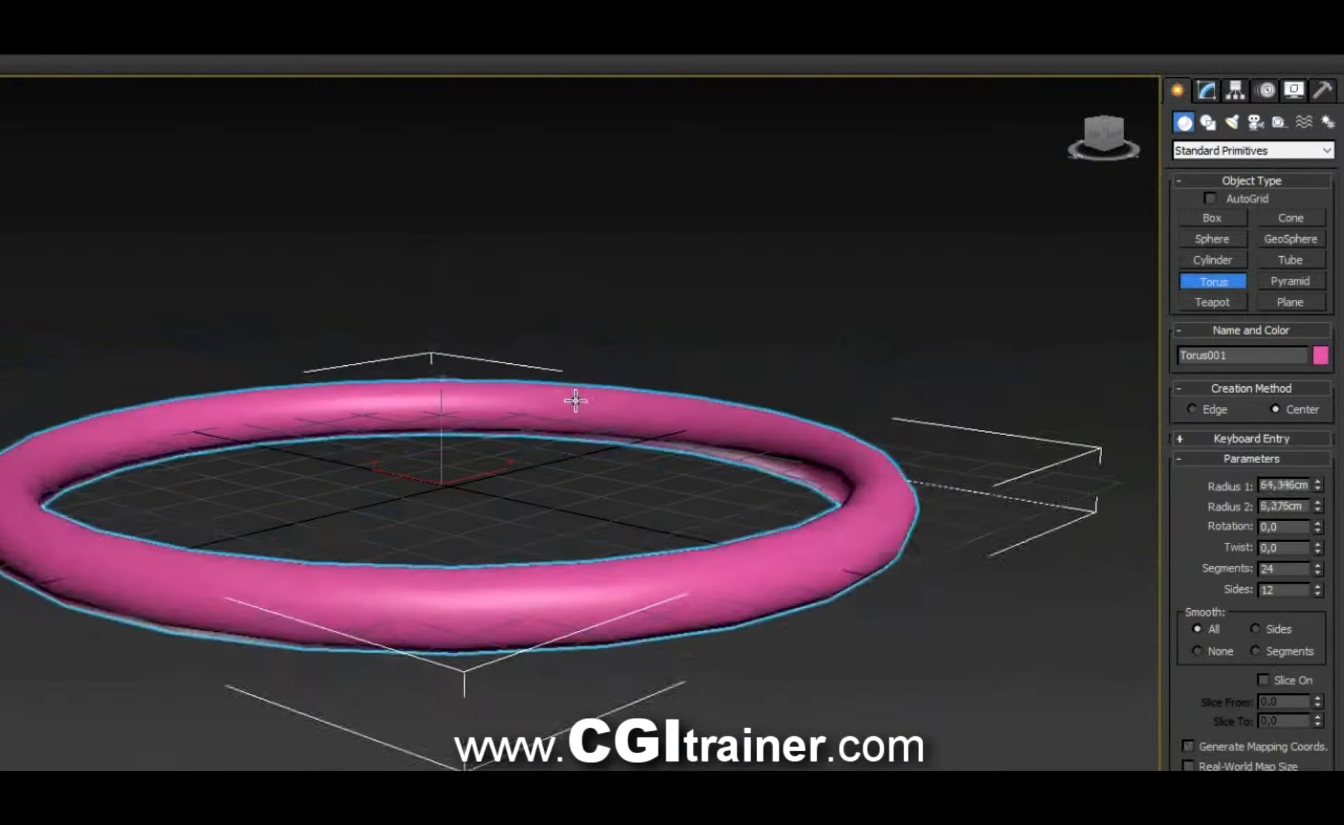
click(578, 393)
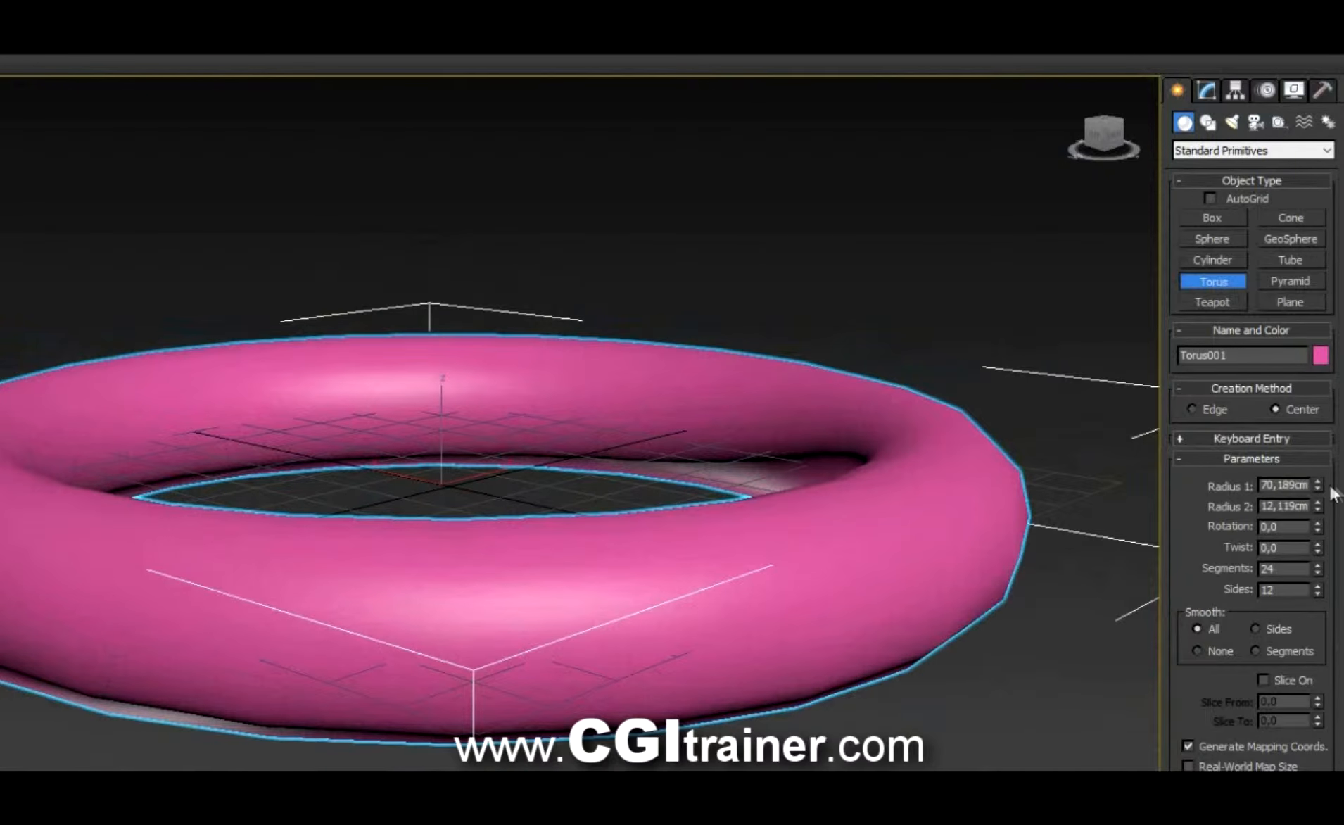
mouse_move(1318, 483)
mouse_down()
mouse_move(1315, 511)
mouse_move(1311, 475)
mouse_move(1303, 504)
mouse_up()
alt+middle_drag(837, 547, 911, 558)
key(F4)
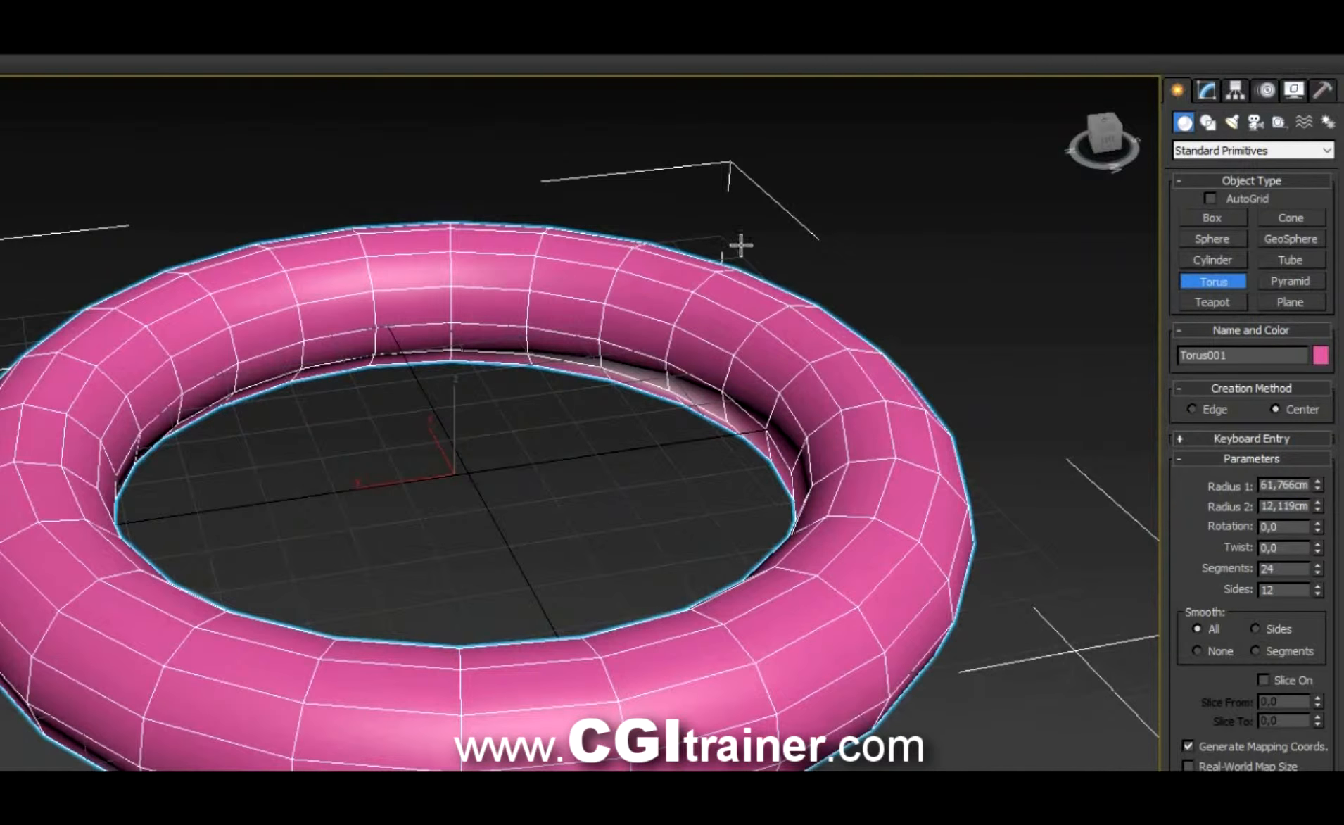
Try the torus's rotation and twist, reset both to 0, and set it to 29 segments and 10 sides.
mouse_move(1317, 527)
mouse_down()
mouse_move(1333, 408)
mouse_move(1318, 552)
mouse_up()
right_click(1317, 548)
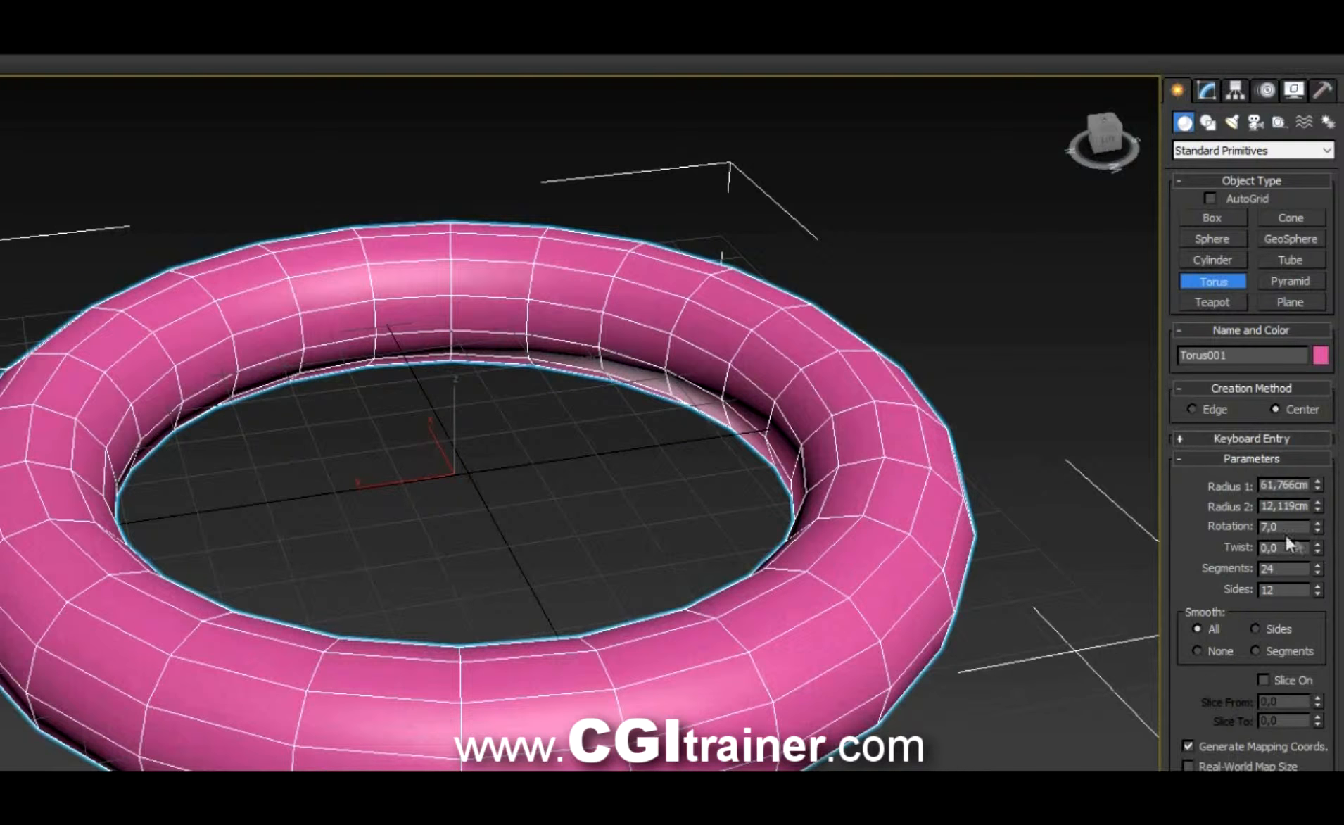
drag(1319, 567, 1327, 523)
mouse_move(1318, 592)
mouse_down()
mouse_move(1318, 576)
mouse_move(1313, 604)
mouse_up()
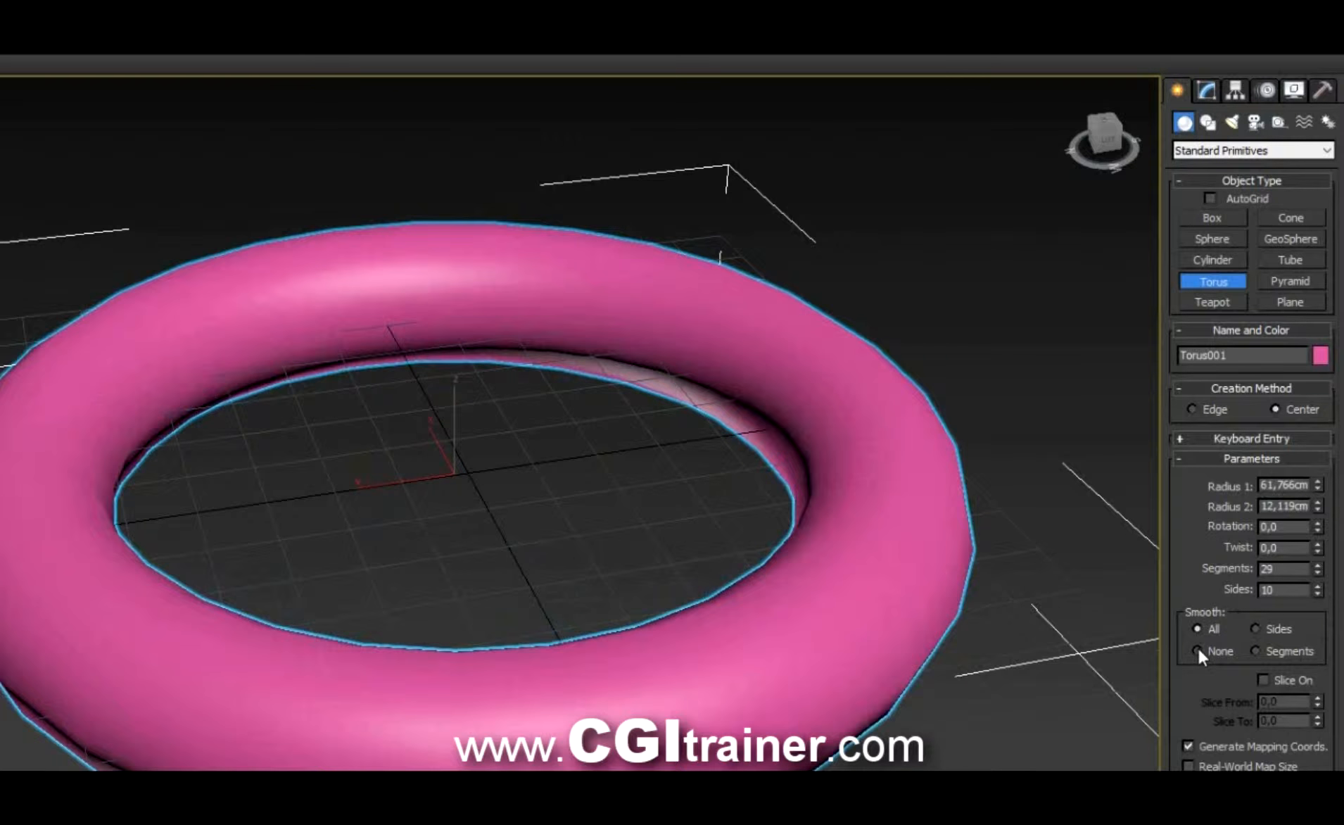
Compare the None, Sides and Segments smoothing options on the torus, and return it to All.
click(1198, 650)
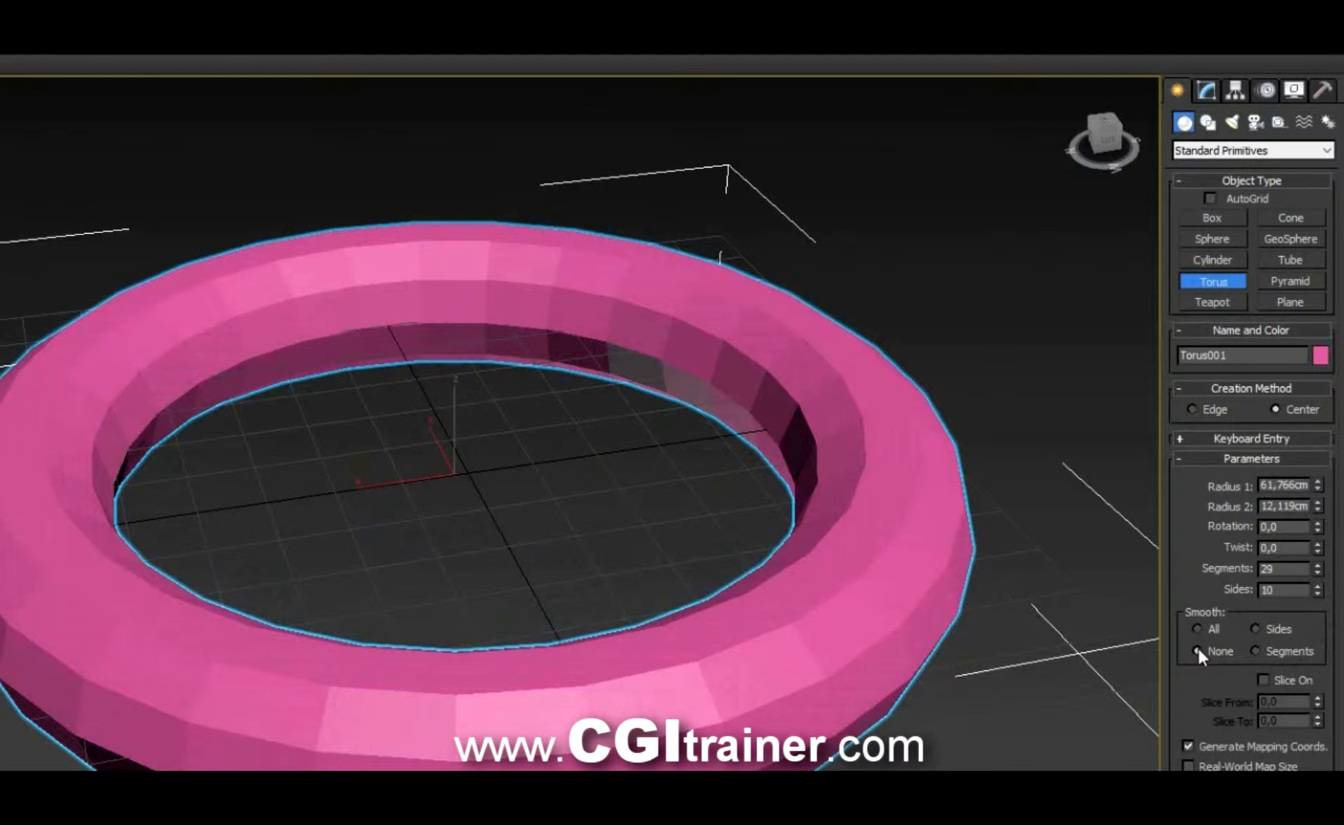
click(1256, 629)
click(1256, 650)
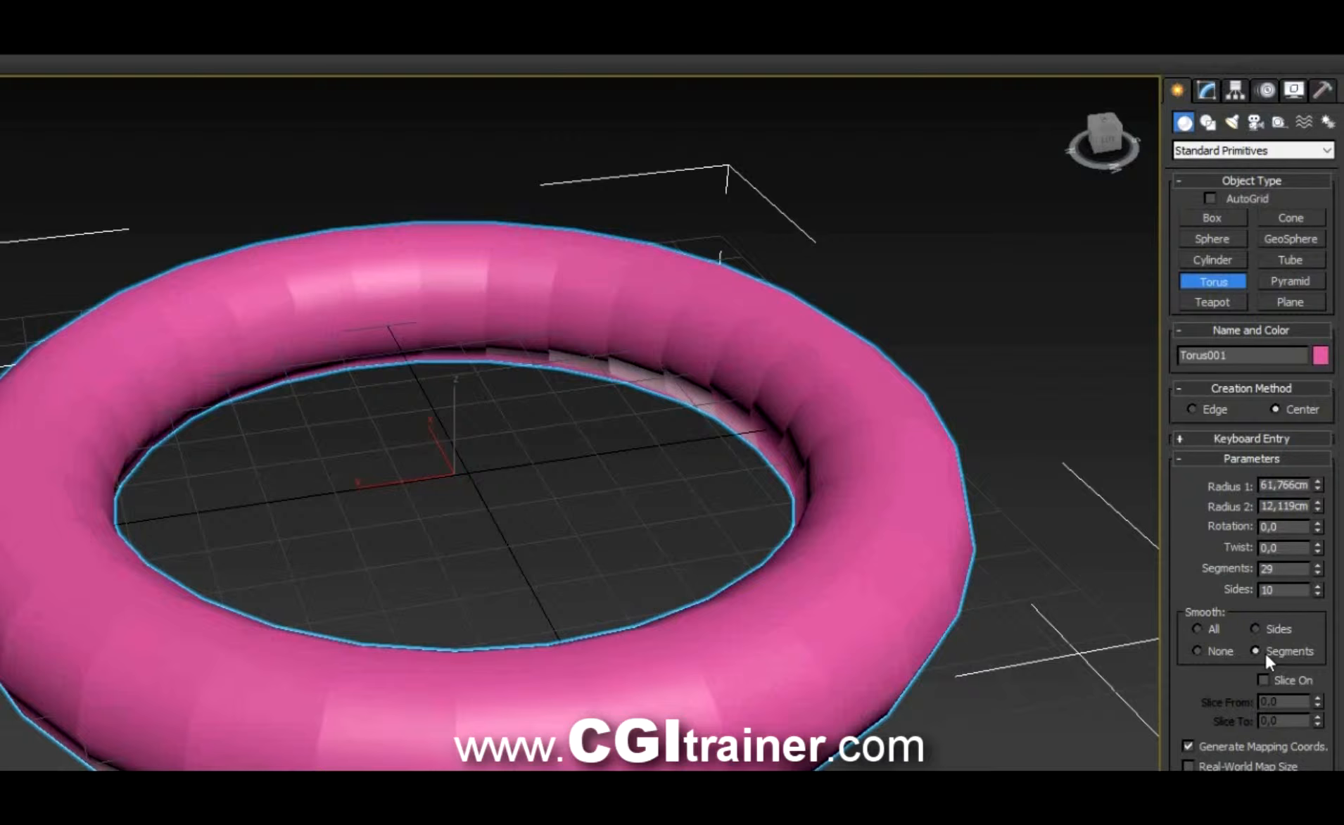
click(1257, 629)
click(1256, 648)
click(1197, 629)
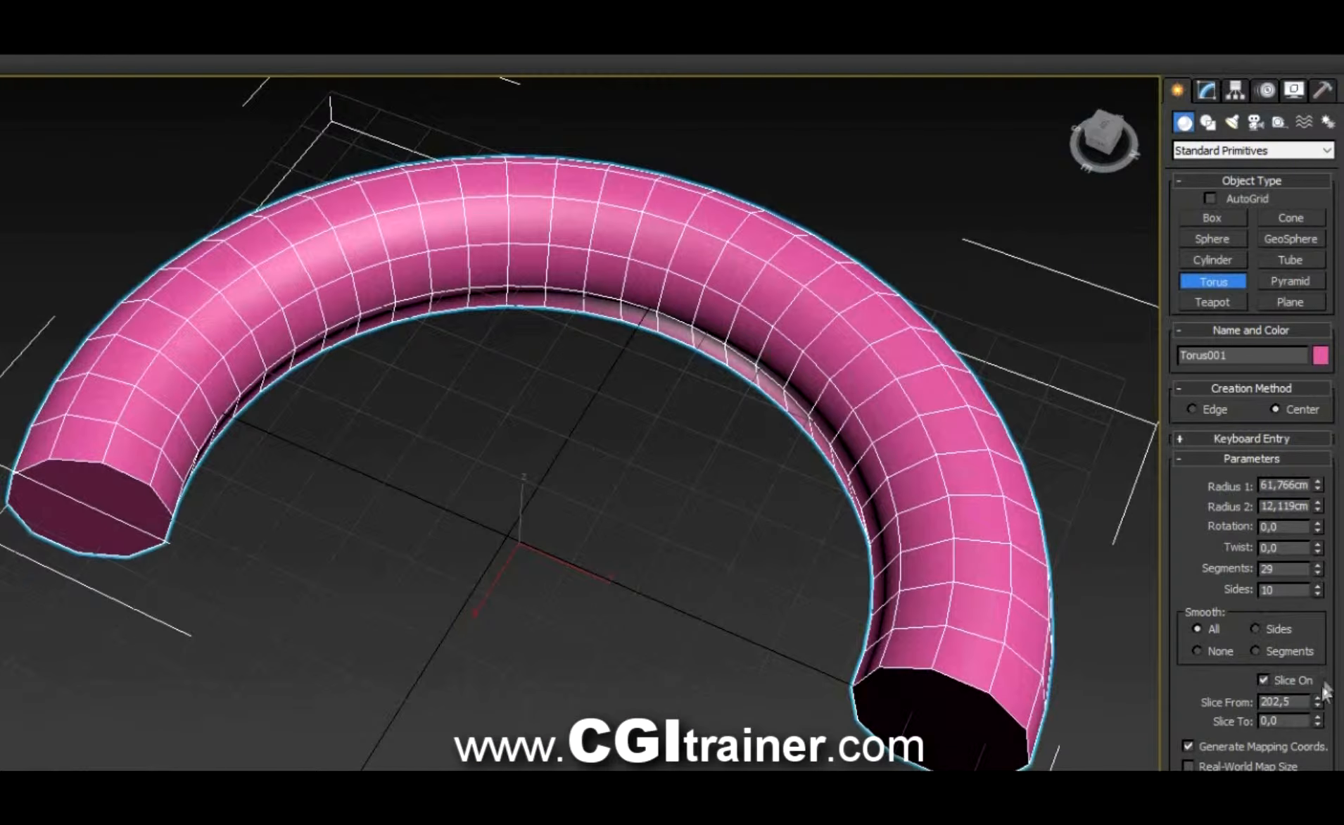
Slice the torus from 247 and set its twist to 408,5.
drag(1318, 699, 1313, 607)
drag(1318, 548, 1318, 401)
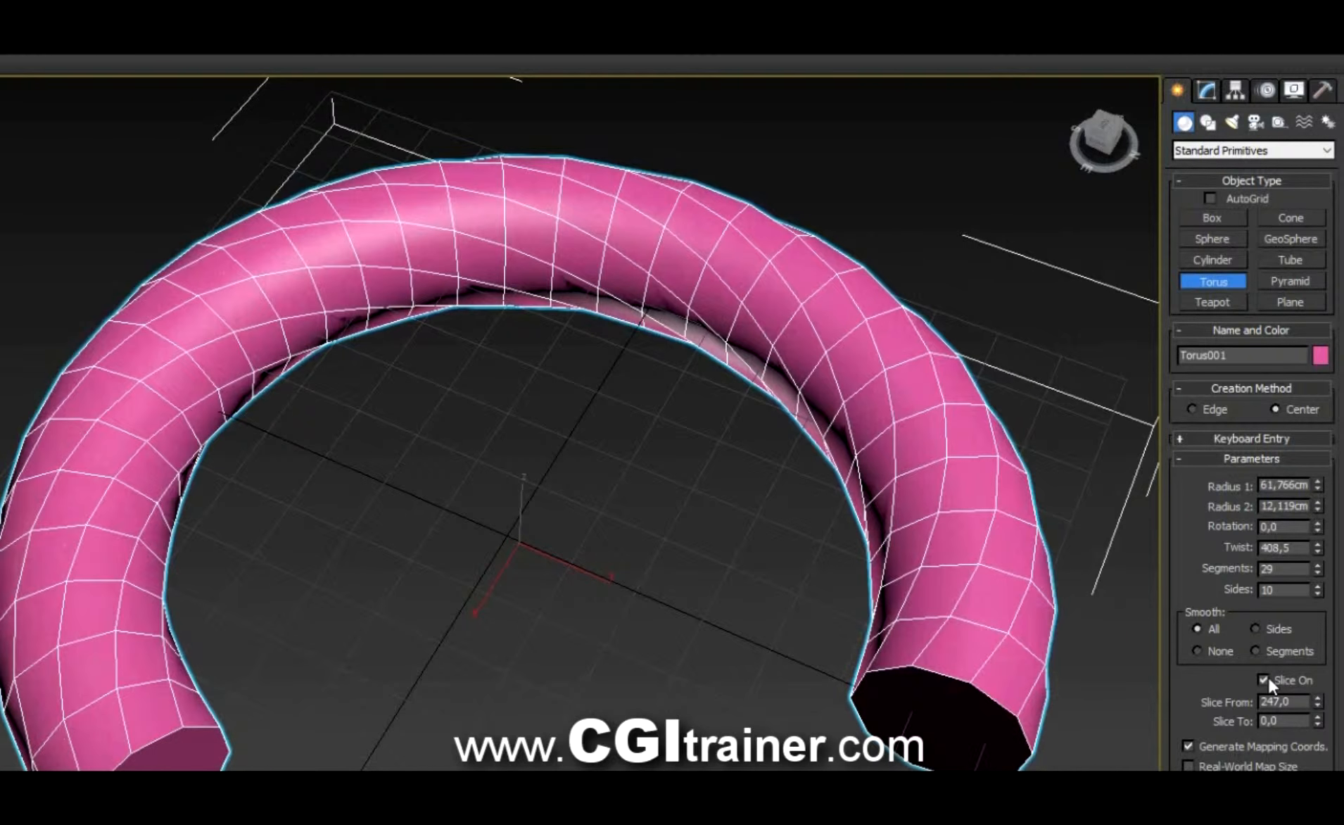
Turn off the torus's slicing and increase its twist to 514 to inspect the seam.
click(1263, 680)
alt+middle_drag(763, 704, 767, 610)
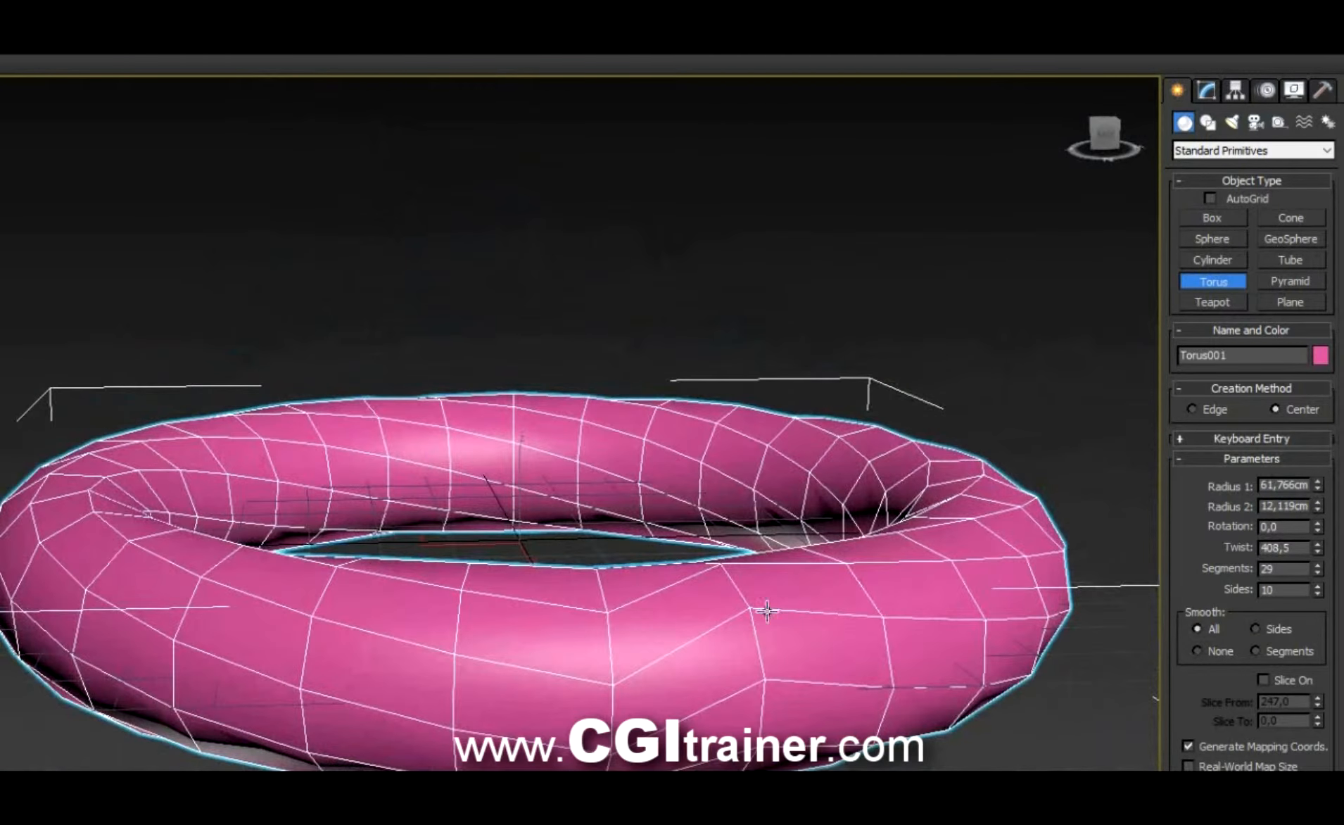
drag(1318, 548, 1316, 335)
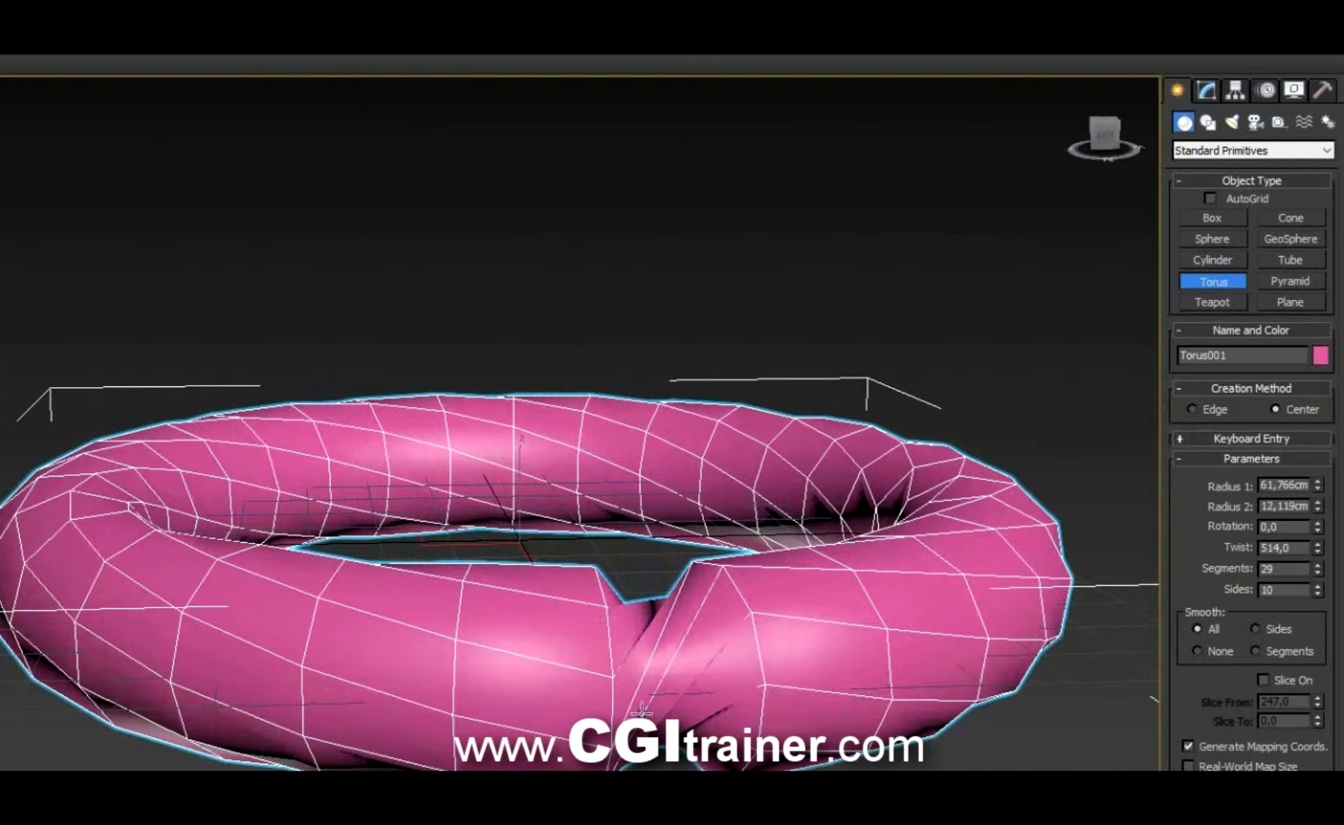
alt+middle_drag(665, 607, 503, 608)
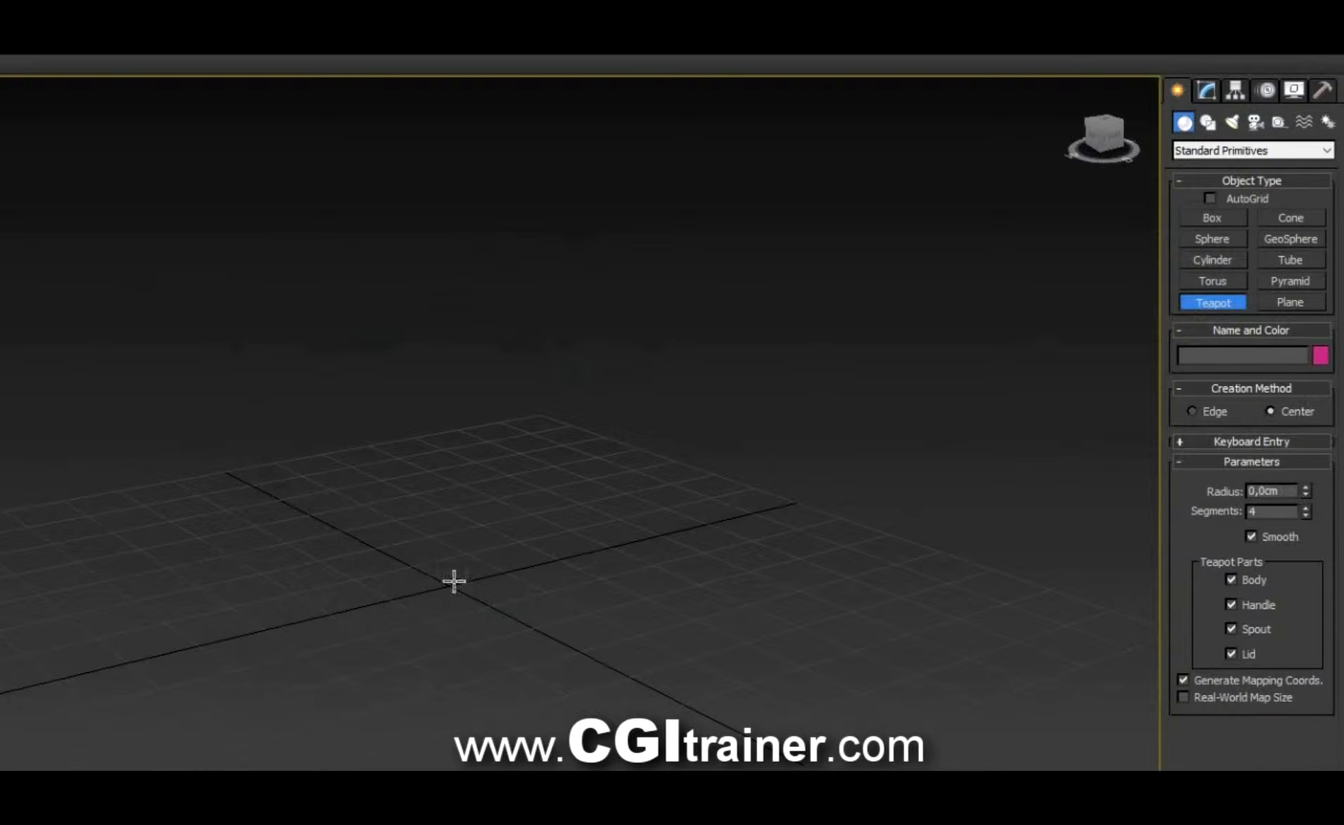
Create a teapot at the grid's centre with a radius of 29,158 cm and 3 segments, and compare it with smoothing on and off.
drag(454, 581, 487, 519)
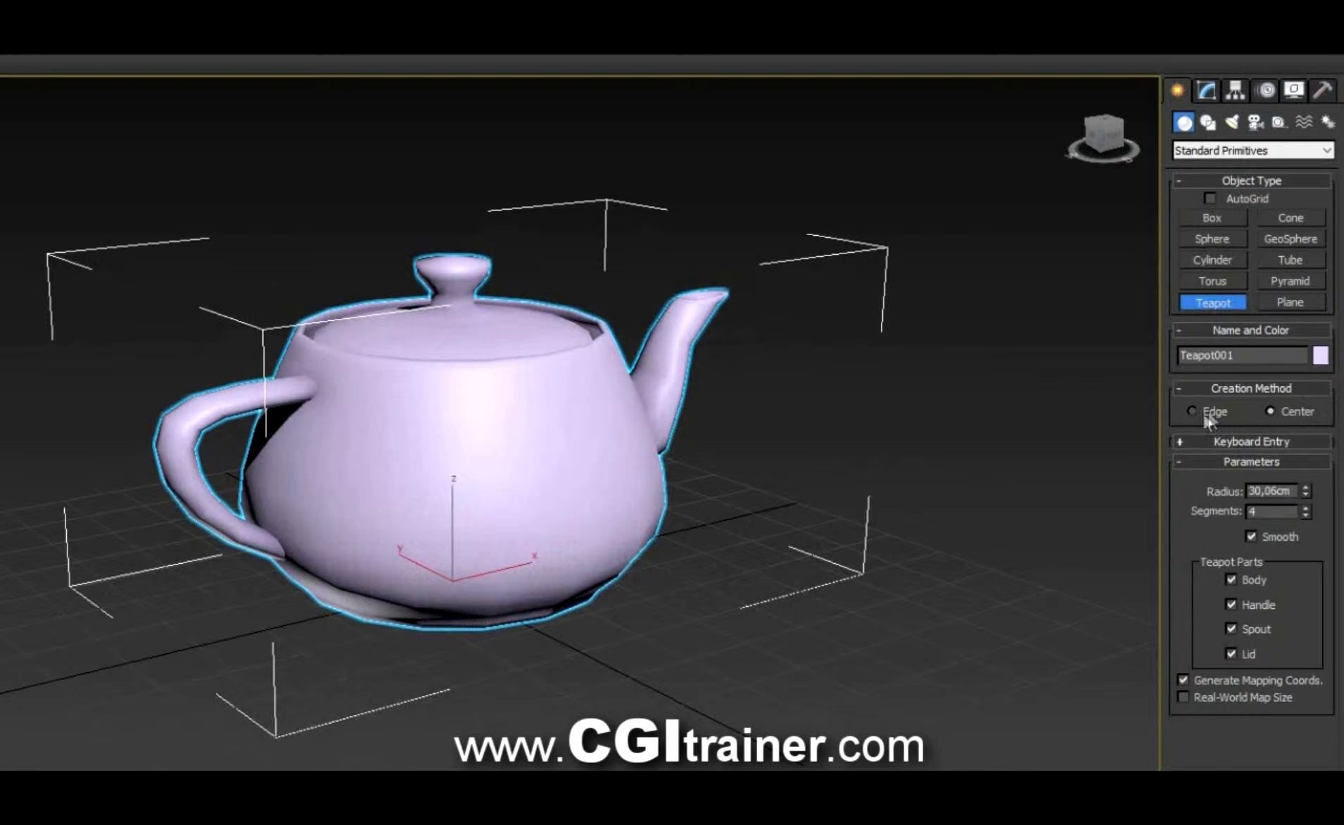
mouse_move(1306, 487)
mouse_down()
mouse_move(1313, 533)
mouse_move(1316, 501)
mouse_move(1314, 524)
mouse_move(1318, 512)
mouse_up()
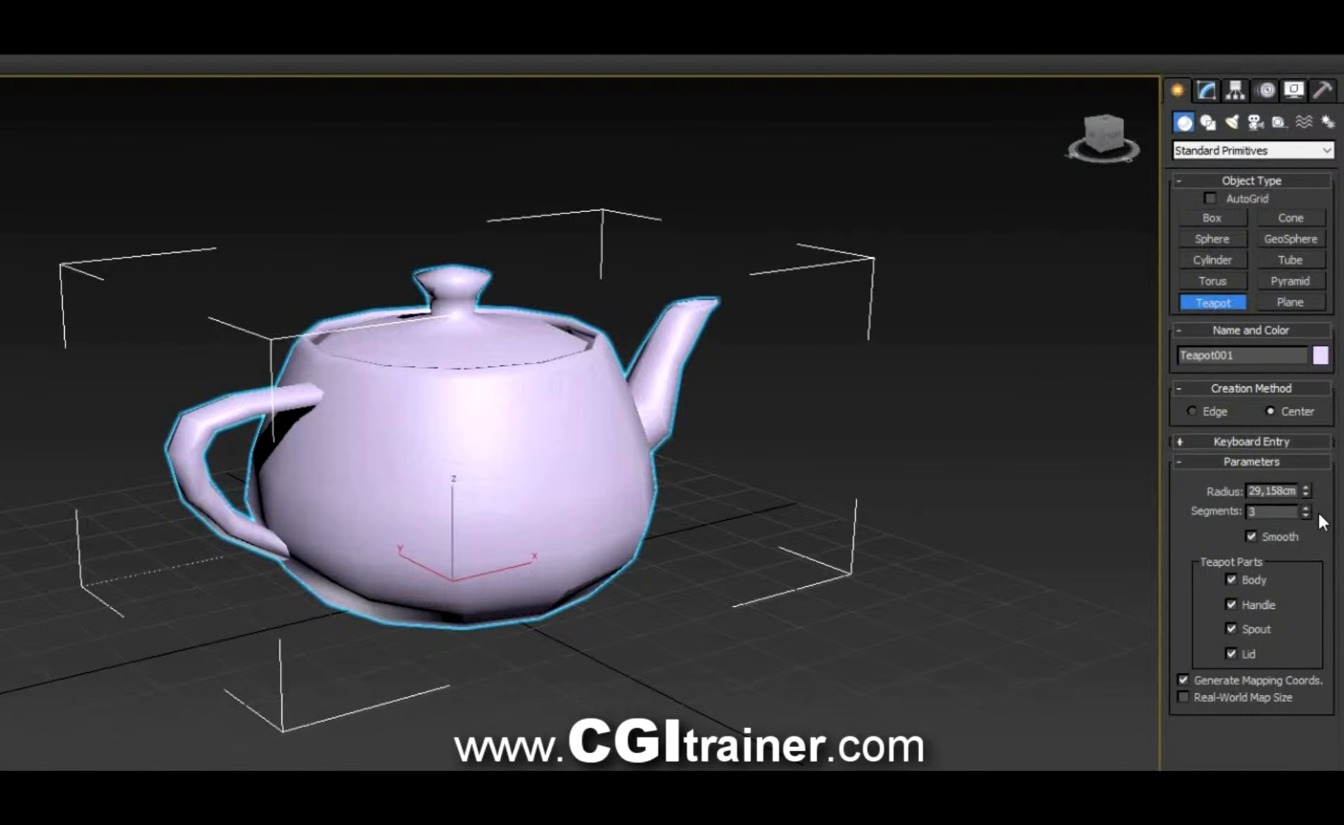
click(1283, 538)
click(1283, 538)
click(1283, 538)
click(1282, 538)
Isolate the teapot's lid by hiding the body, handle and spout, and show all parts again.
click(1254, 581)
click(1252, 604)
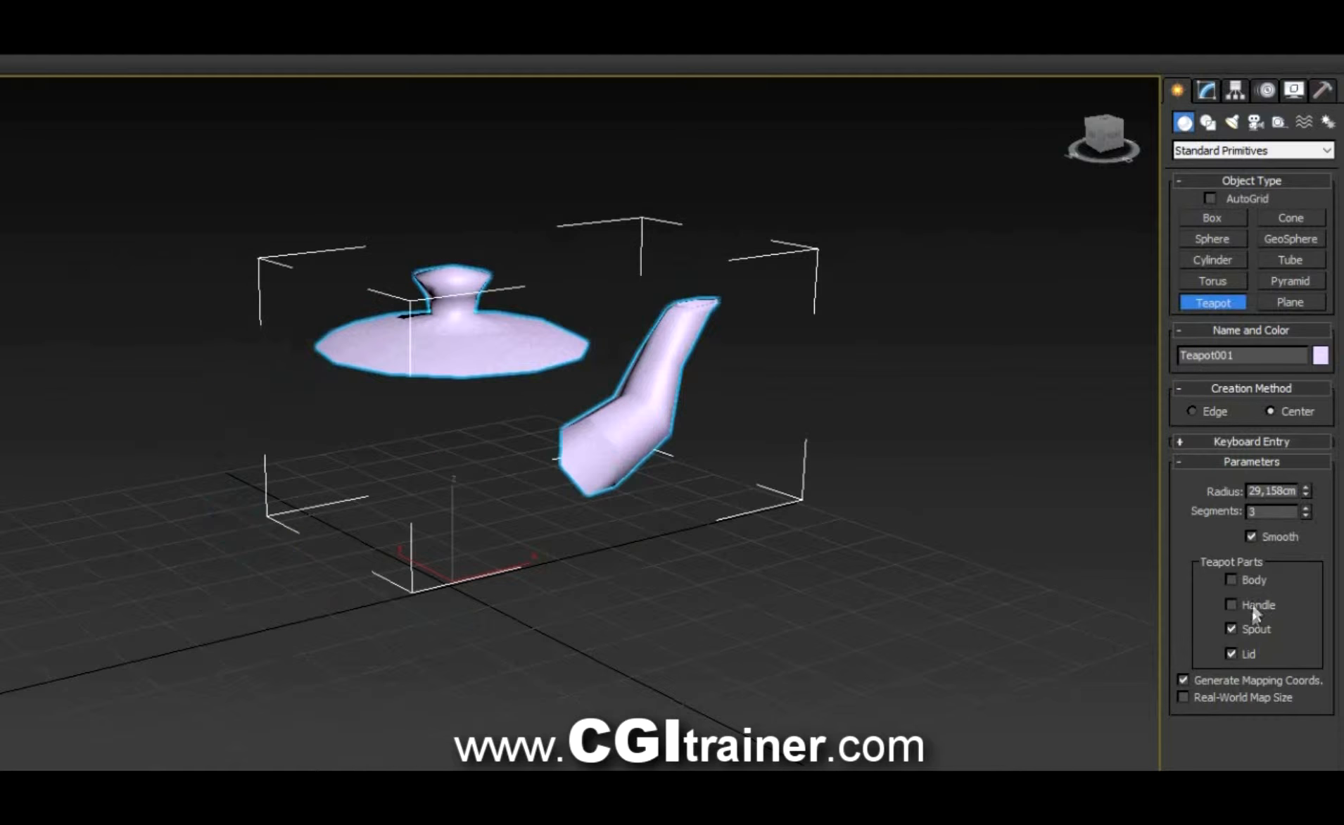
click(1246, 626)
click(1242, 654)
click(1242, 652)
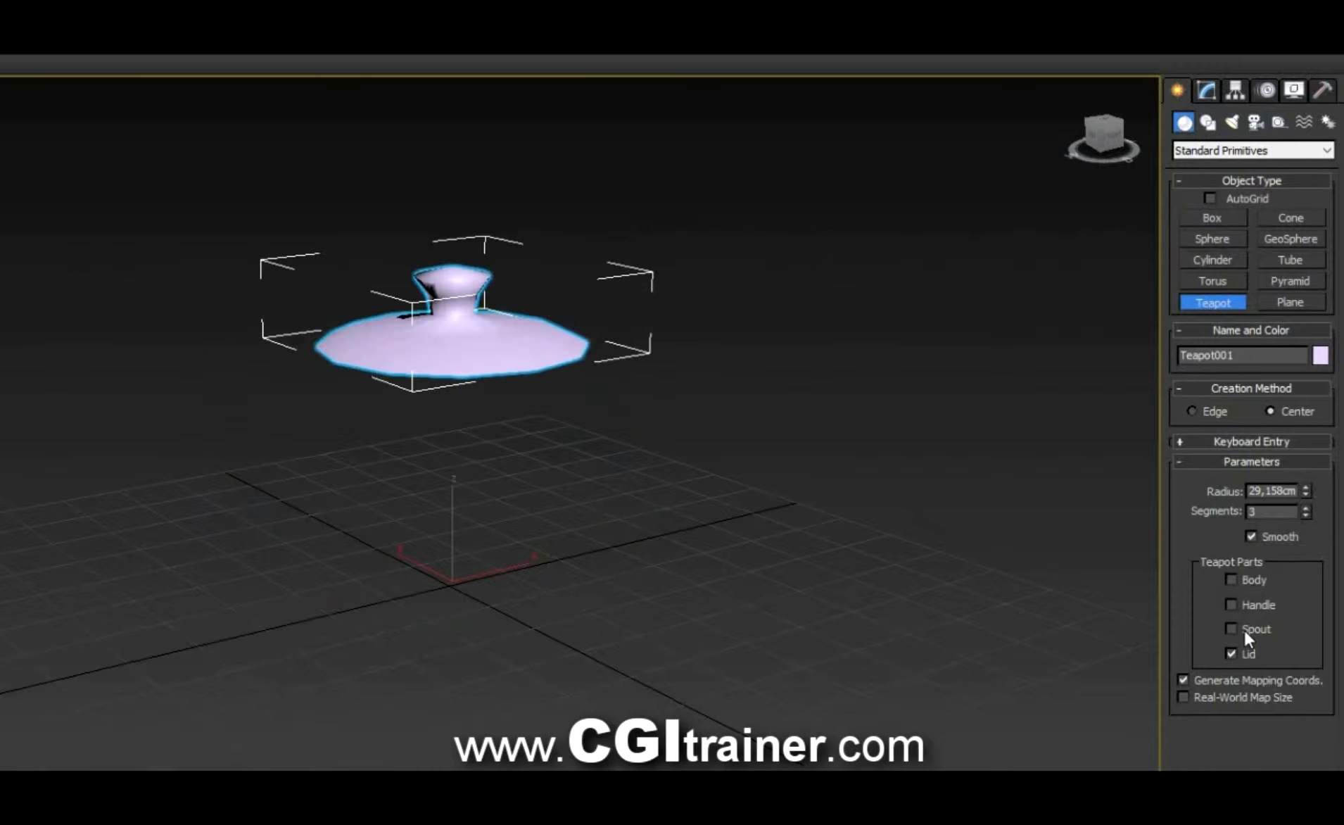
click(1244, 628)
click(1247, 605)
click(1249, 578)
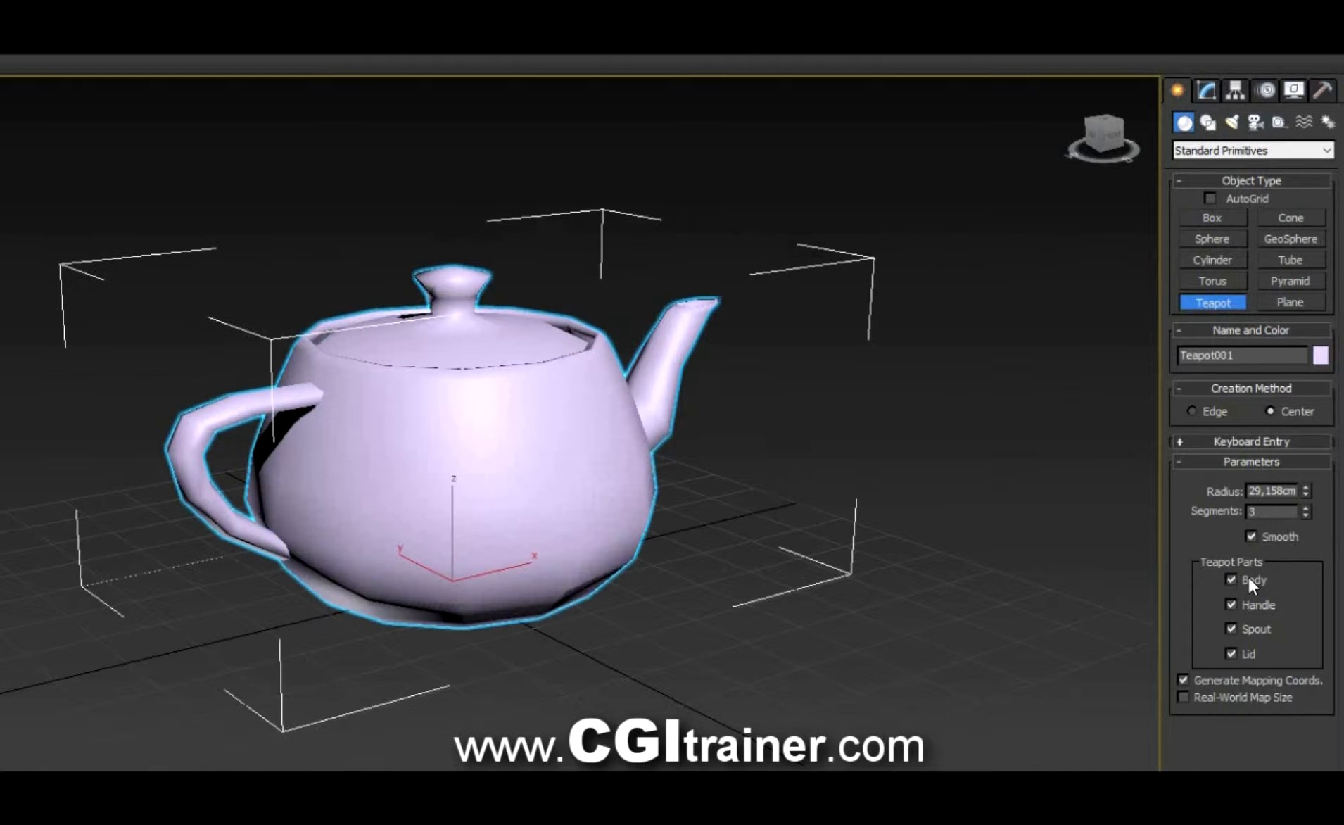
Hide the teapot's body, handle, spout and lid one after another, and restore all four parts.
click(1249, 579)
click(1248, 606)
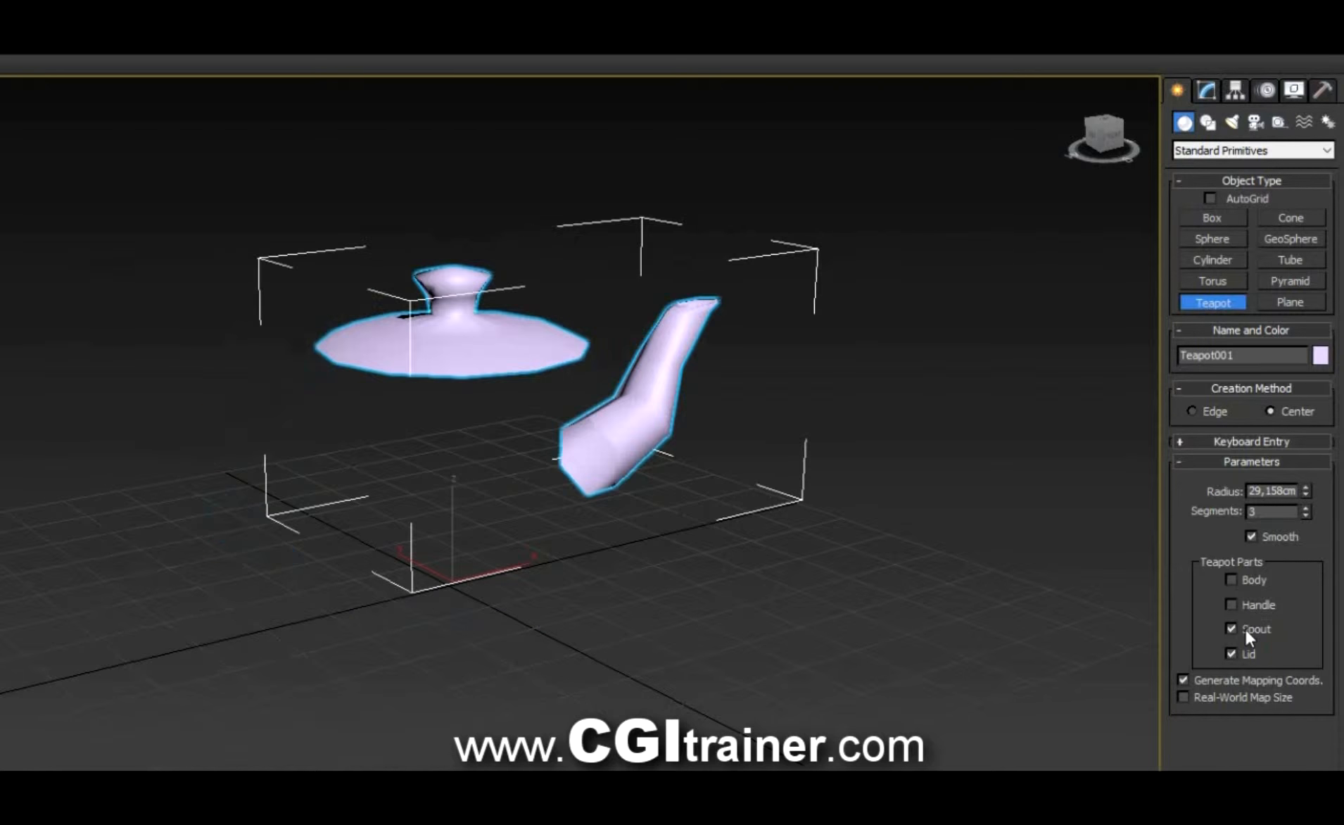
click(1246, 628)
click(1244, 651)
click(1250, 632)
click(1245, 653)
click(1252, 604)
click(1252, 577)
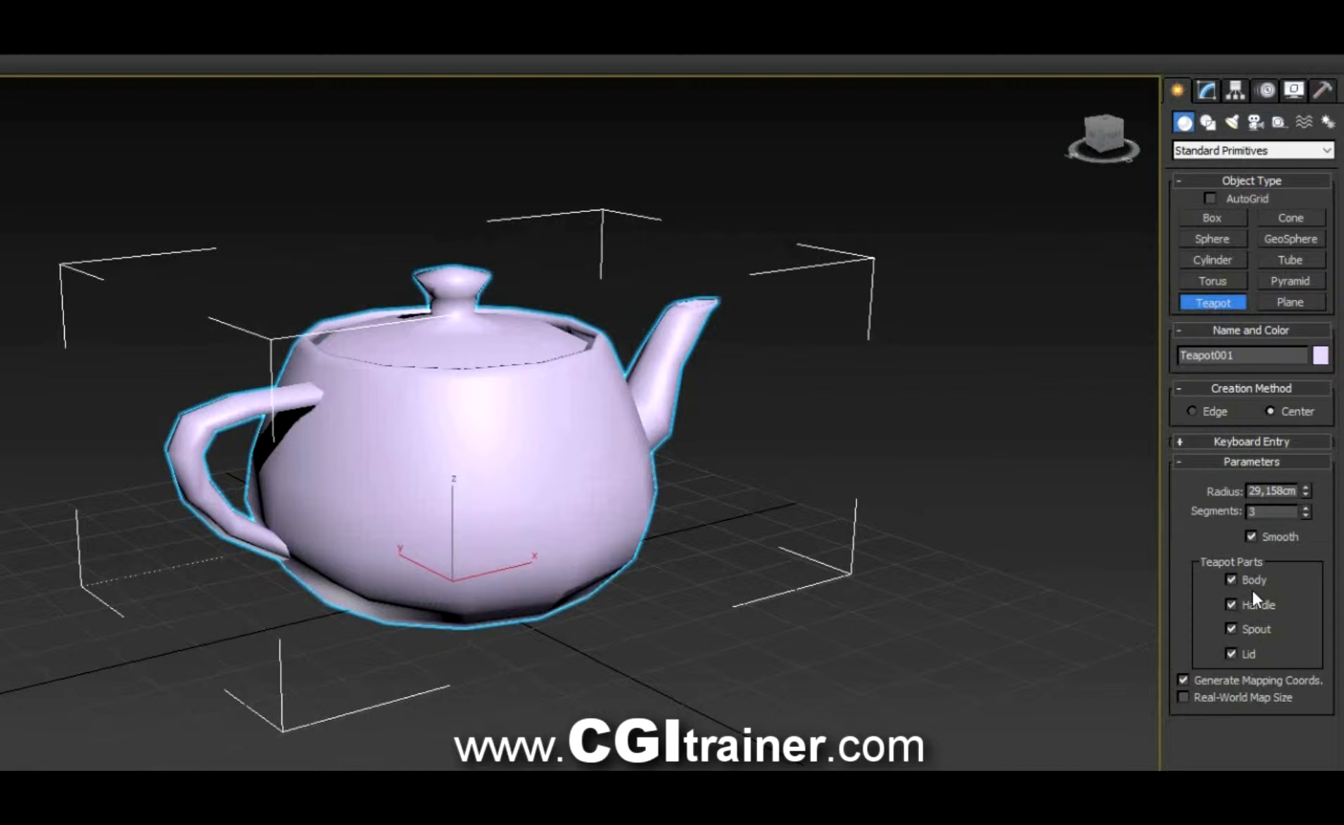
Reduce the teapot to its body by hiding the handle, spout and lid, and bring them back.
click(1243, 605)
click(1241, 630)
click(1240, 653)
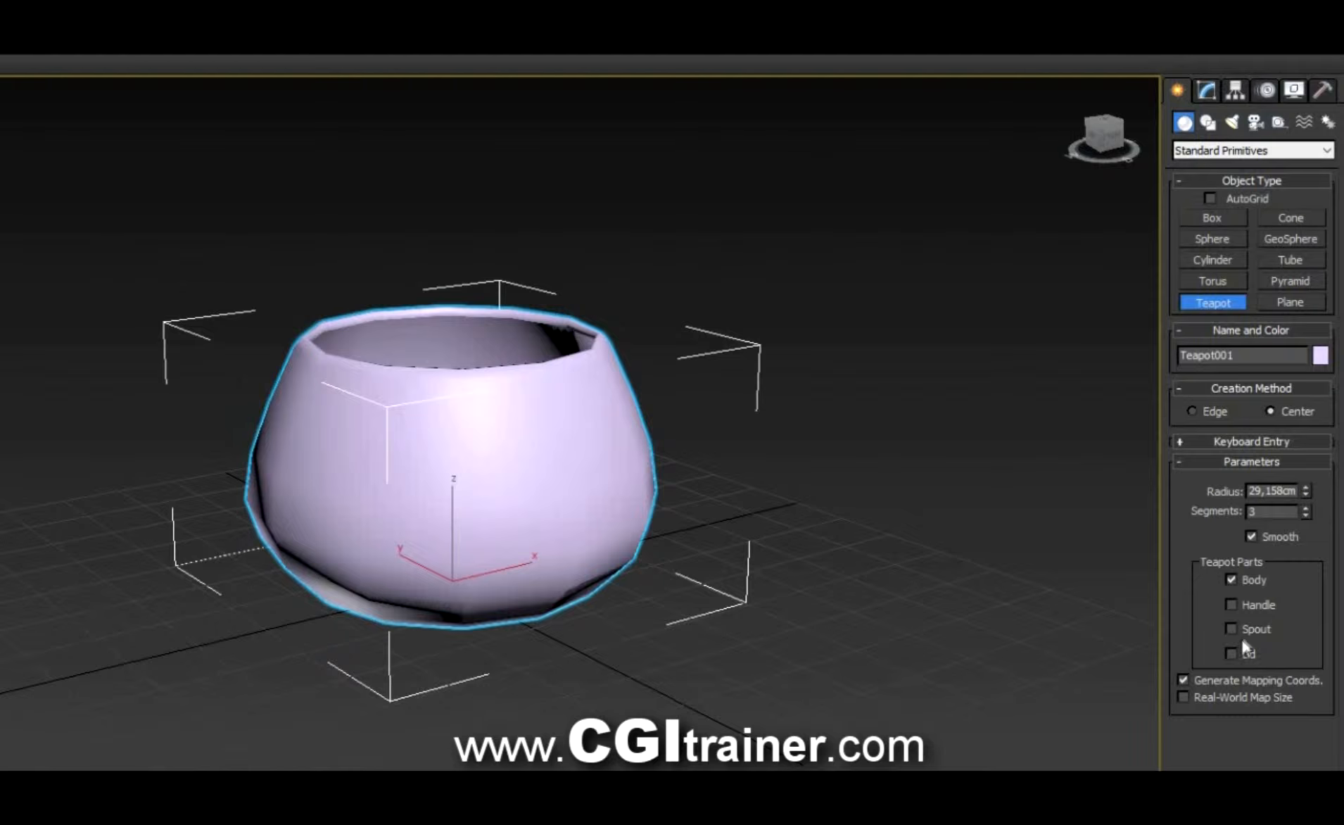
click(1246, 628)
click(1252, 605)
click(1233, 651)
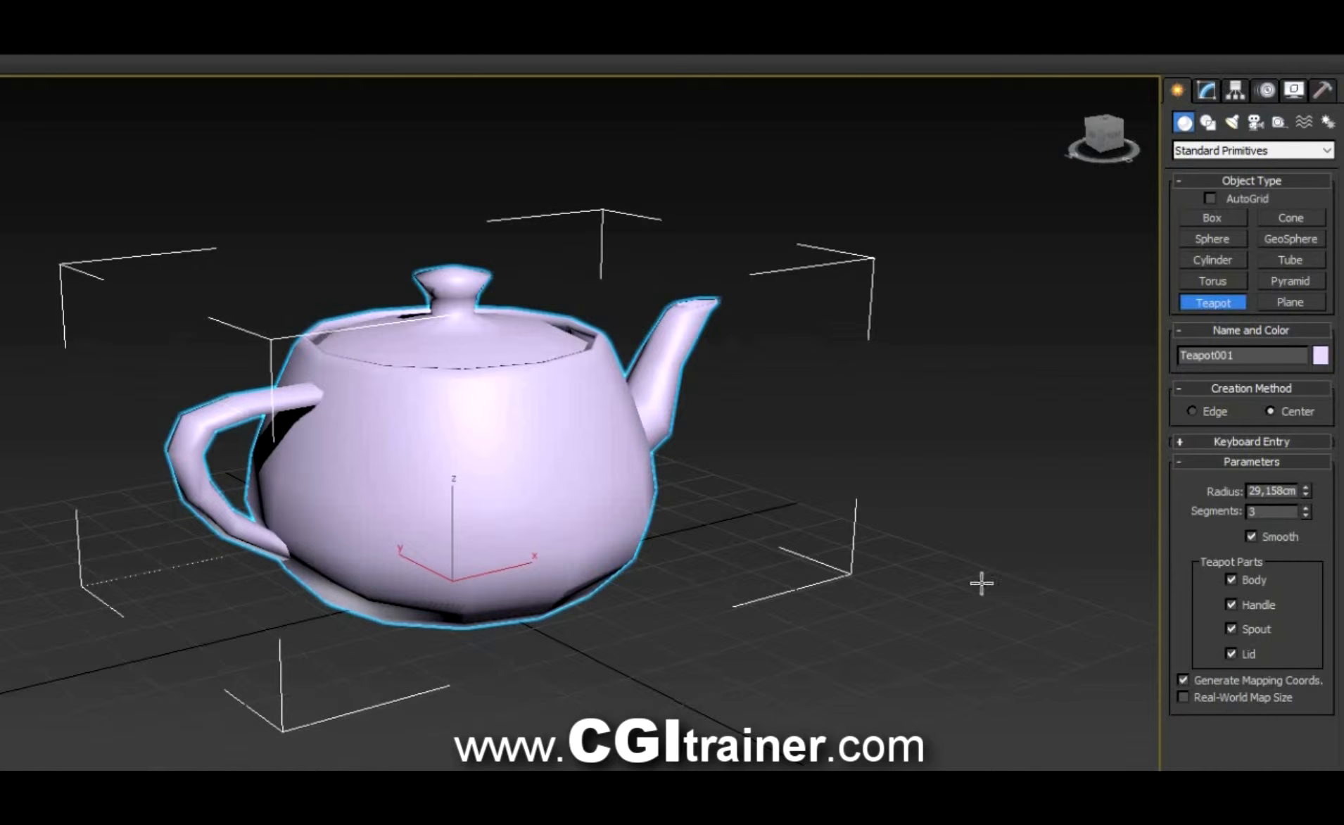
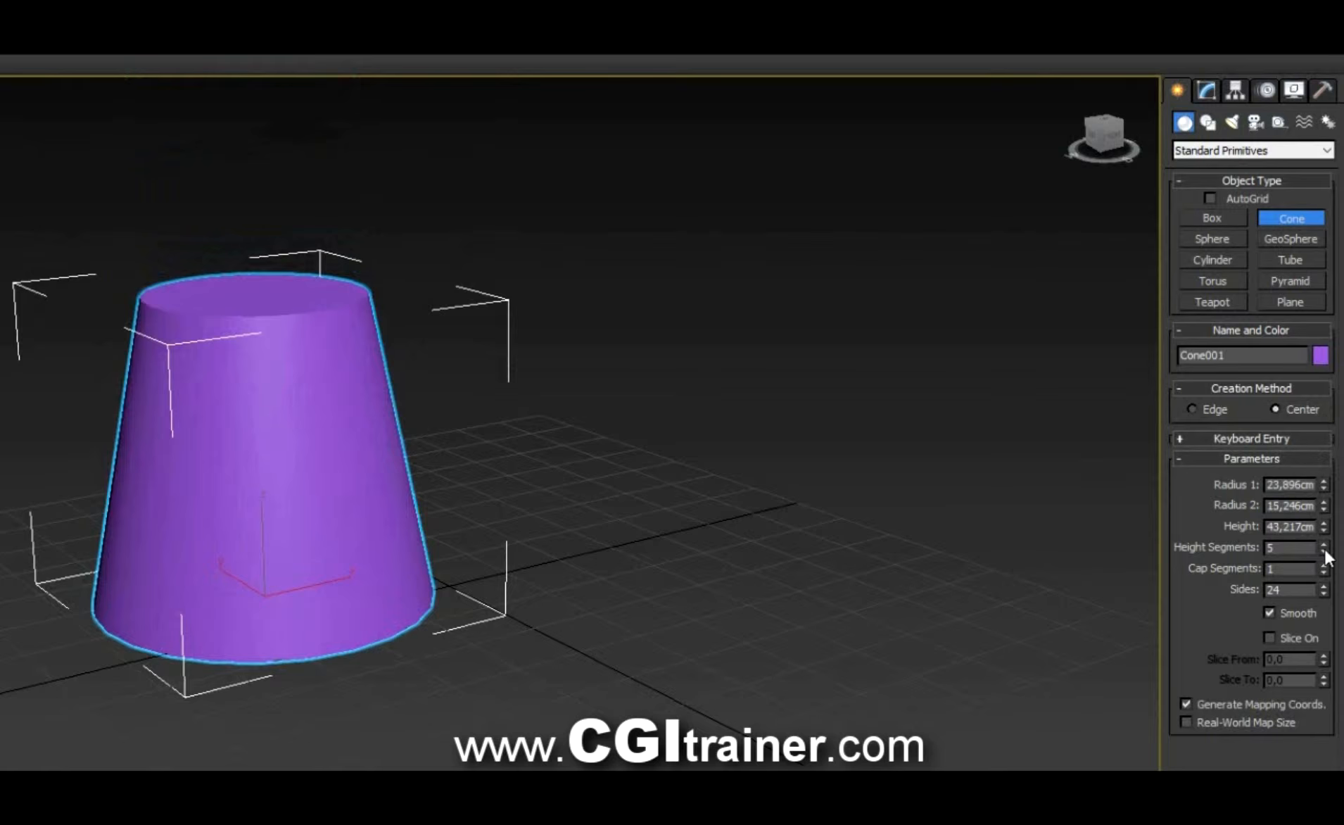
Set the cone to 10 height segments, 8 cap segments and 19 sides.
click(1323, 543)
click(1323, 543)
click(1324, 544)
click(1324, 544)
mouse_move(1323, 569)
mouse_down()
mouse_move(1324, 539)
mouse_move(1323, 617)
mouse_move(1323, 599)
mouse_up()
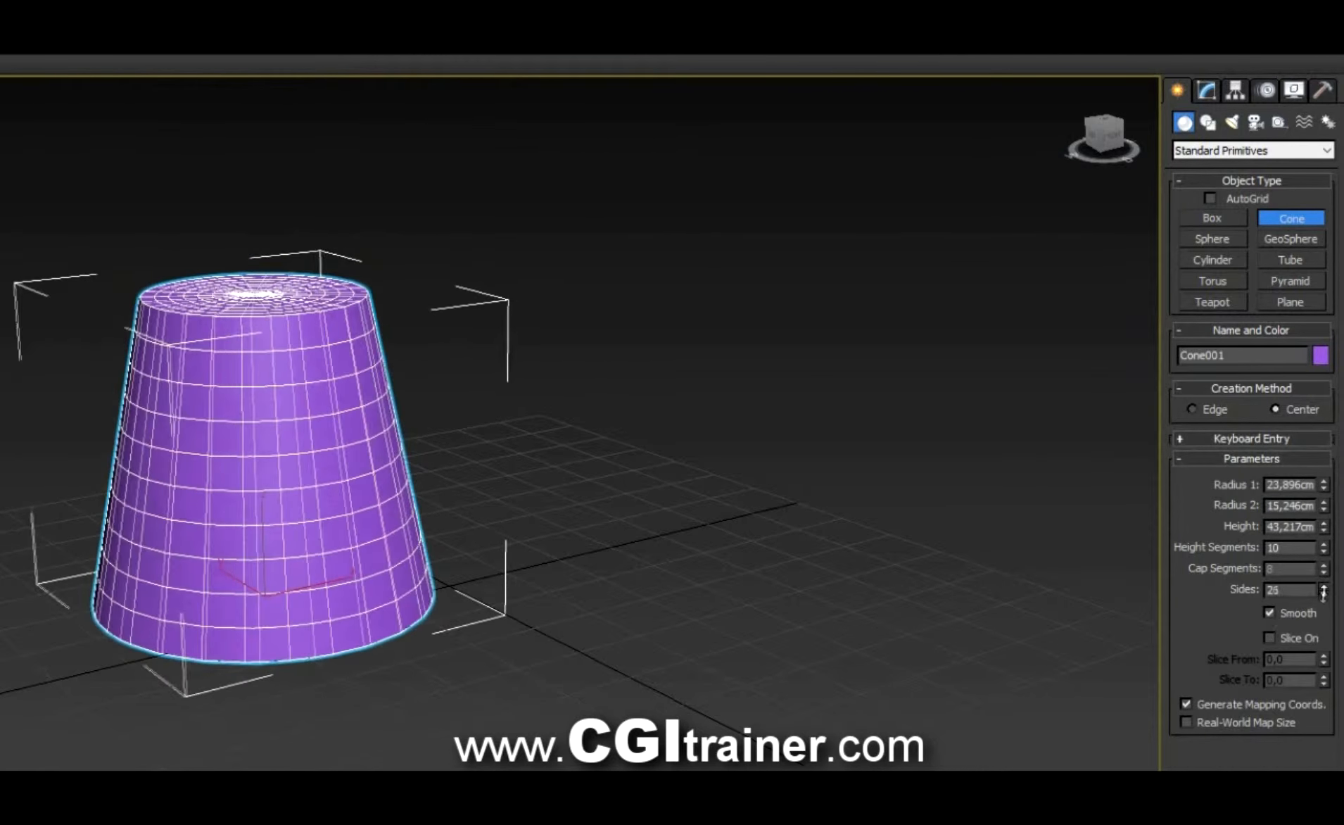
Hide the cone's edged faces, turn off its smoothing and try slicing it with the Slice From value.
key(F4)
click(1298, 613)
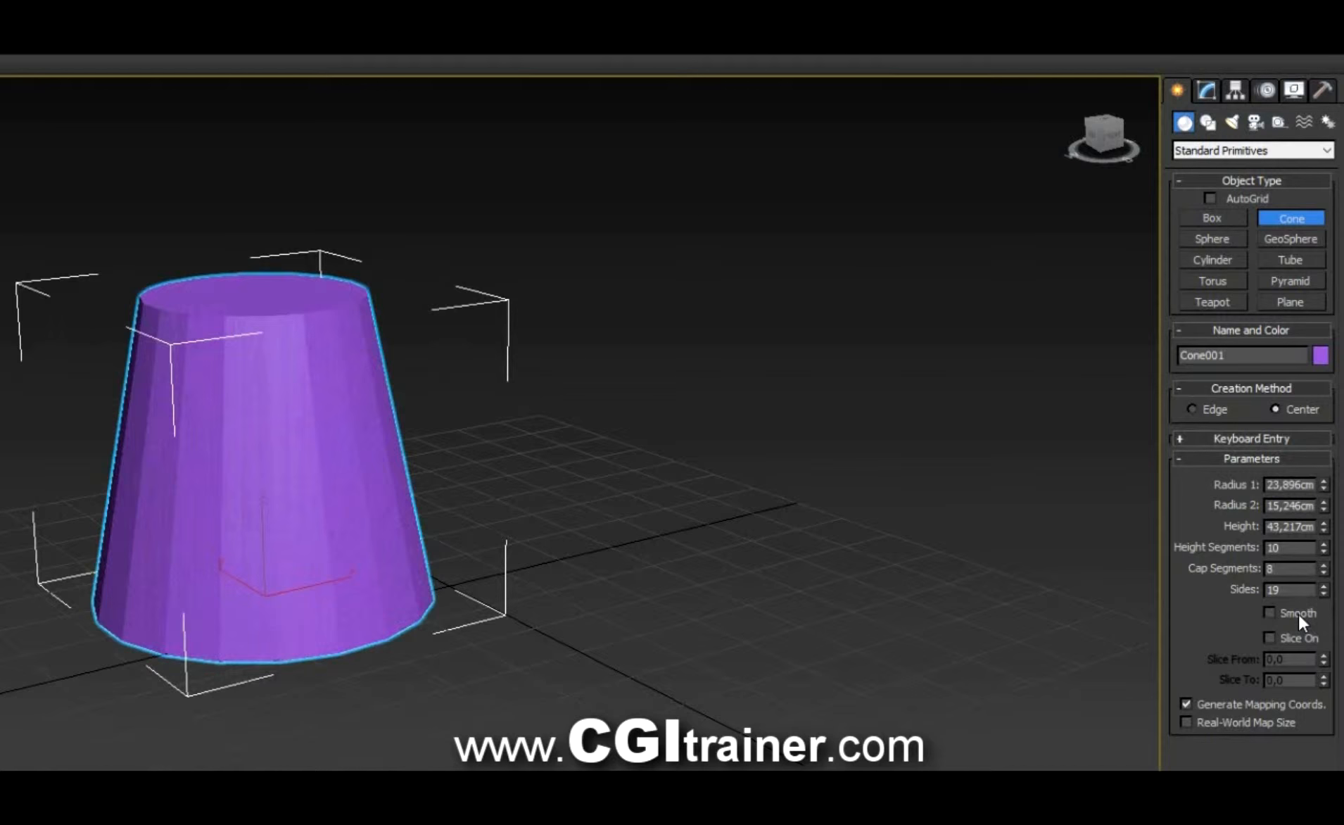
click(1296, 636)
drag(1324, 657, 1325, 616)
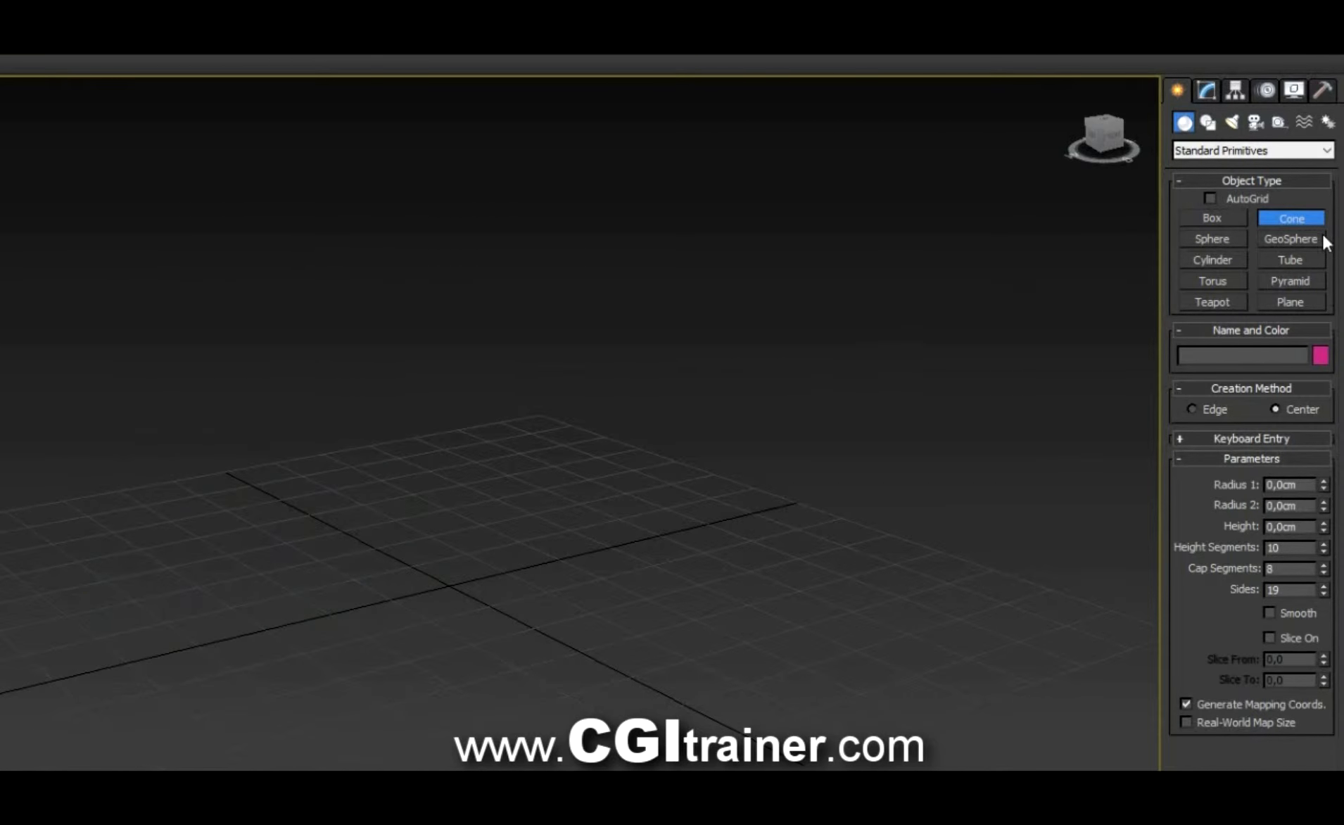
Create a geosphere beside a standard sphere of about 21 cm radius and 32 segments, and select both.
click(1322, 239)
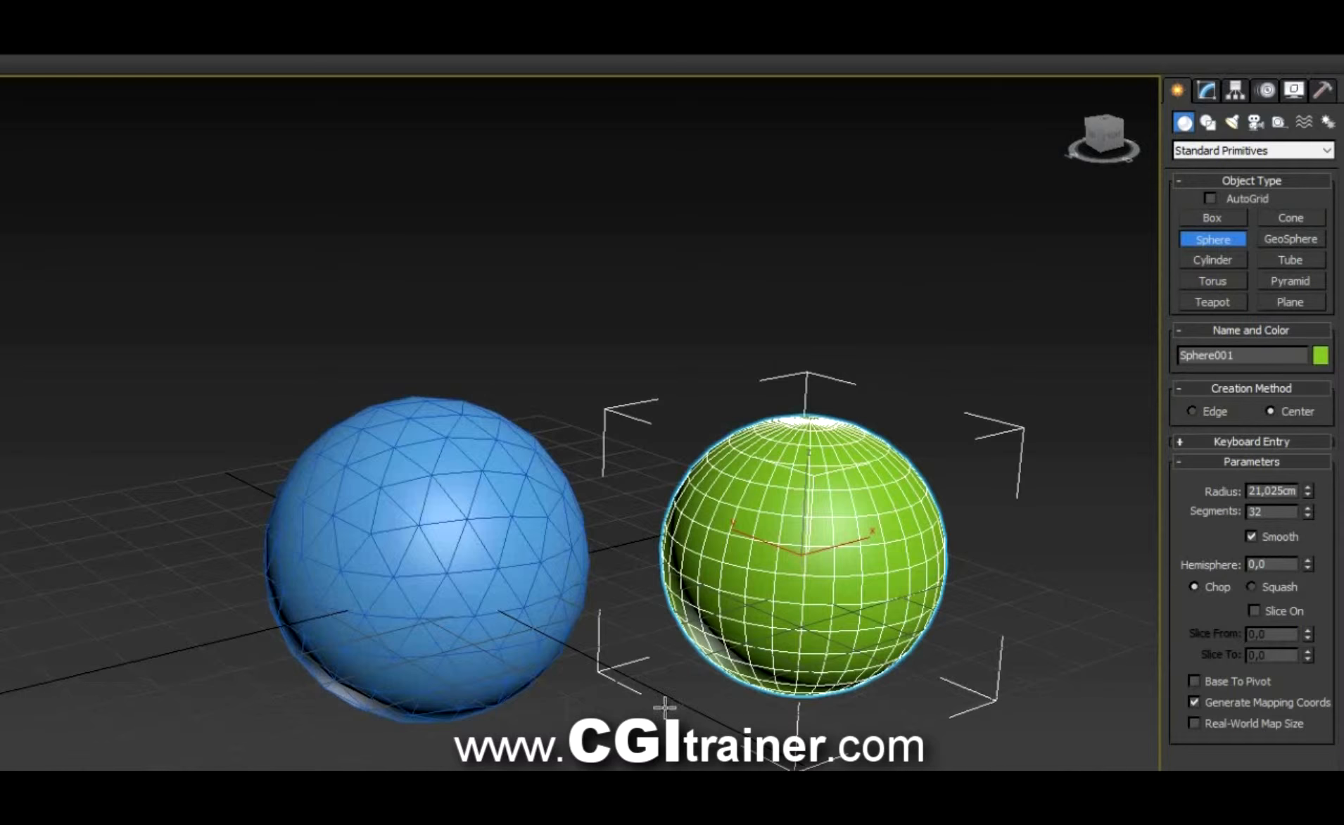
right_click(548, 736)
click(548, 739)
drag(144, 240, 1044, 725)
scroll(750, 615, up, 5)
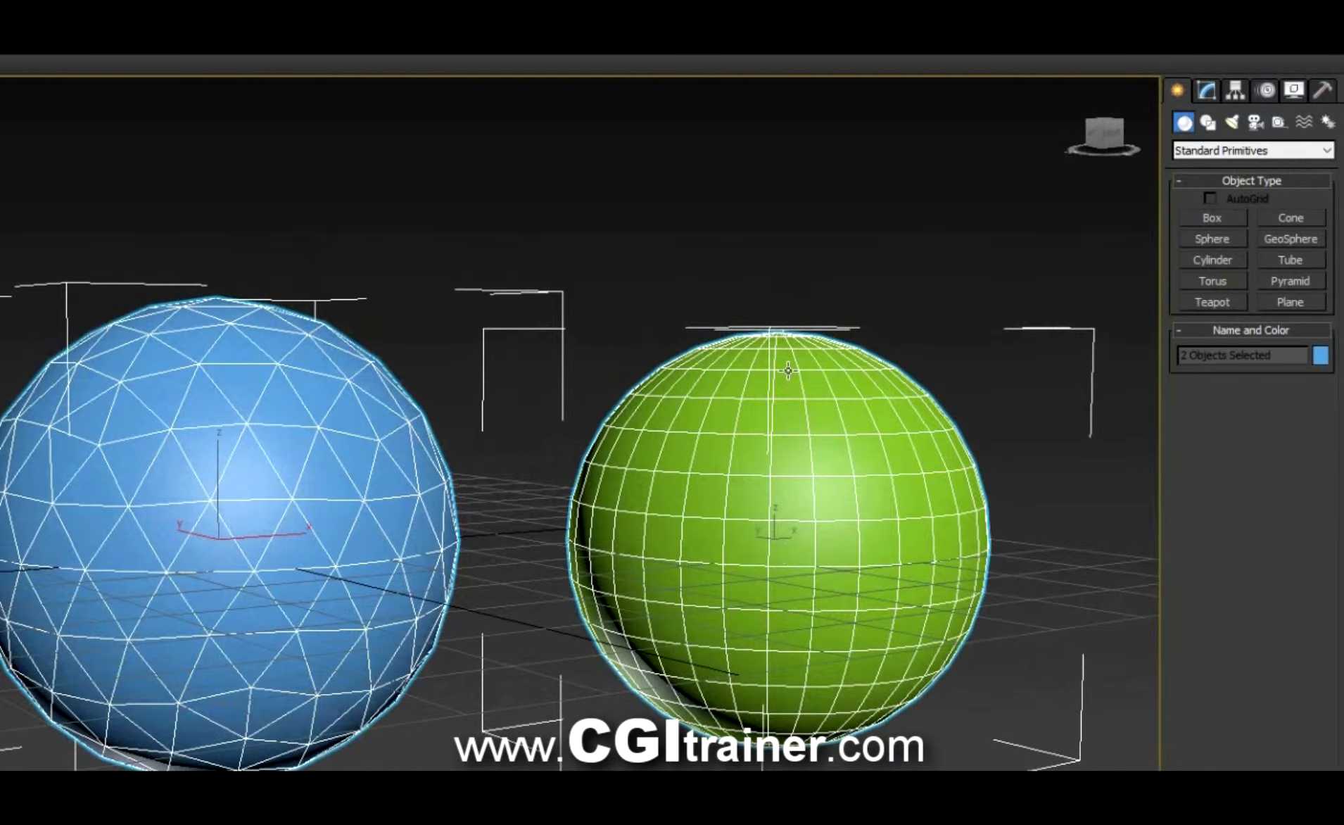
Compare the standard sphere's pole and quad faces with the geosphere's triangular faces up close.
alt+middle_drag(786, 366, 703, 423)
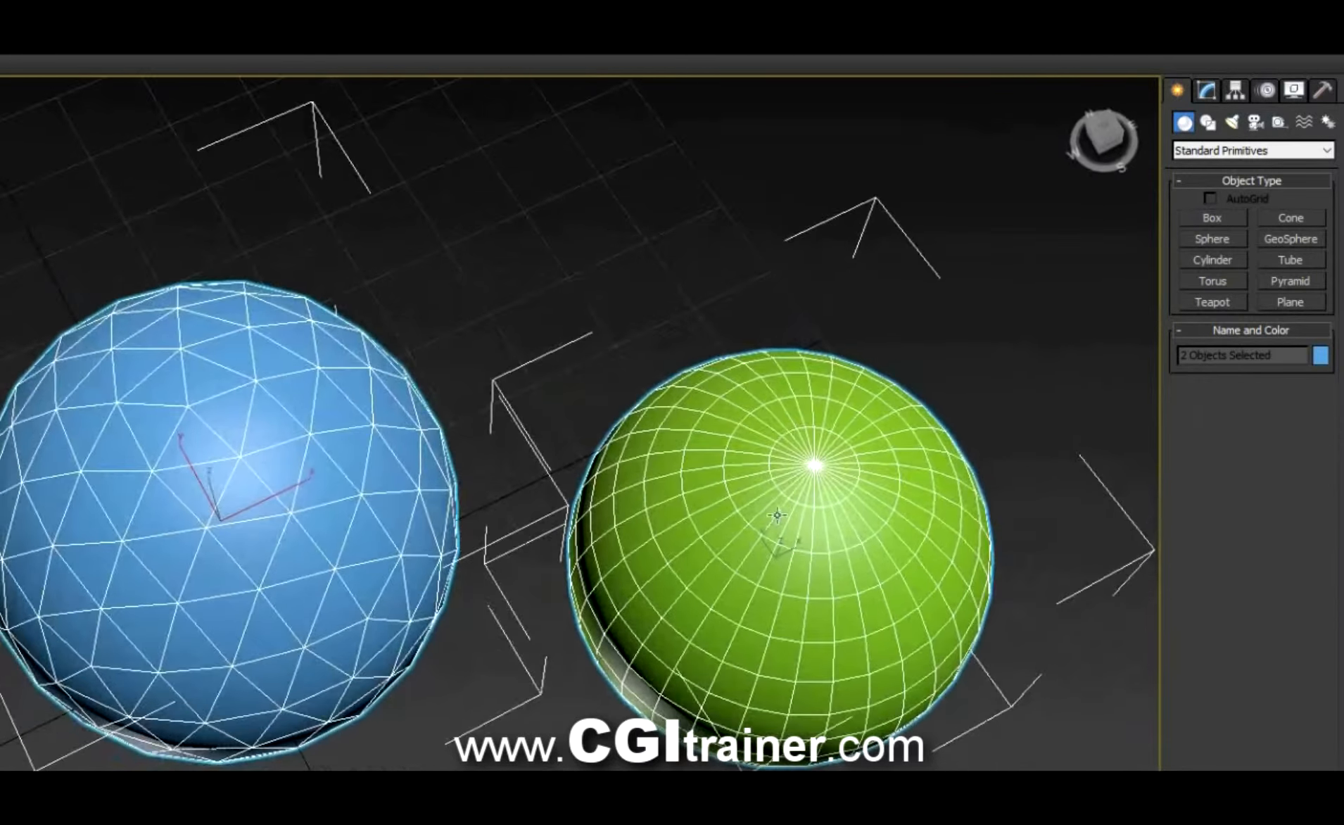
scroll(697, 406, up, 6)
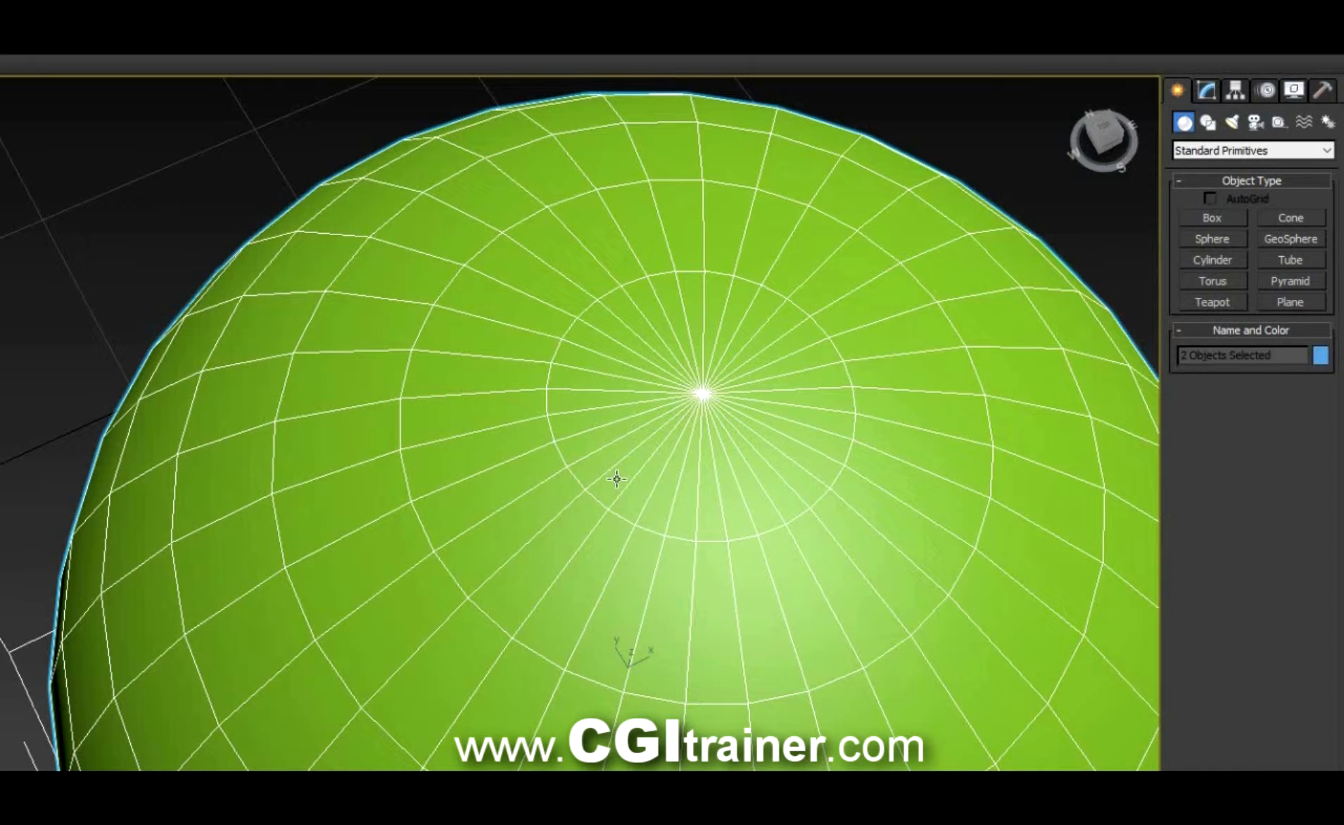
middle_drag(361, 546, 718, 485)
middle_drag(141, 522, 614, 467)
alt+middle_drag(197, 418, 211, 323)
scroll(176, 285, down, 4)
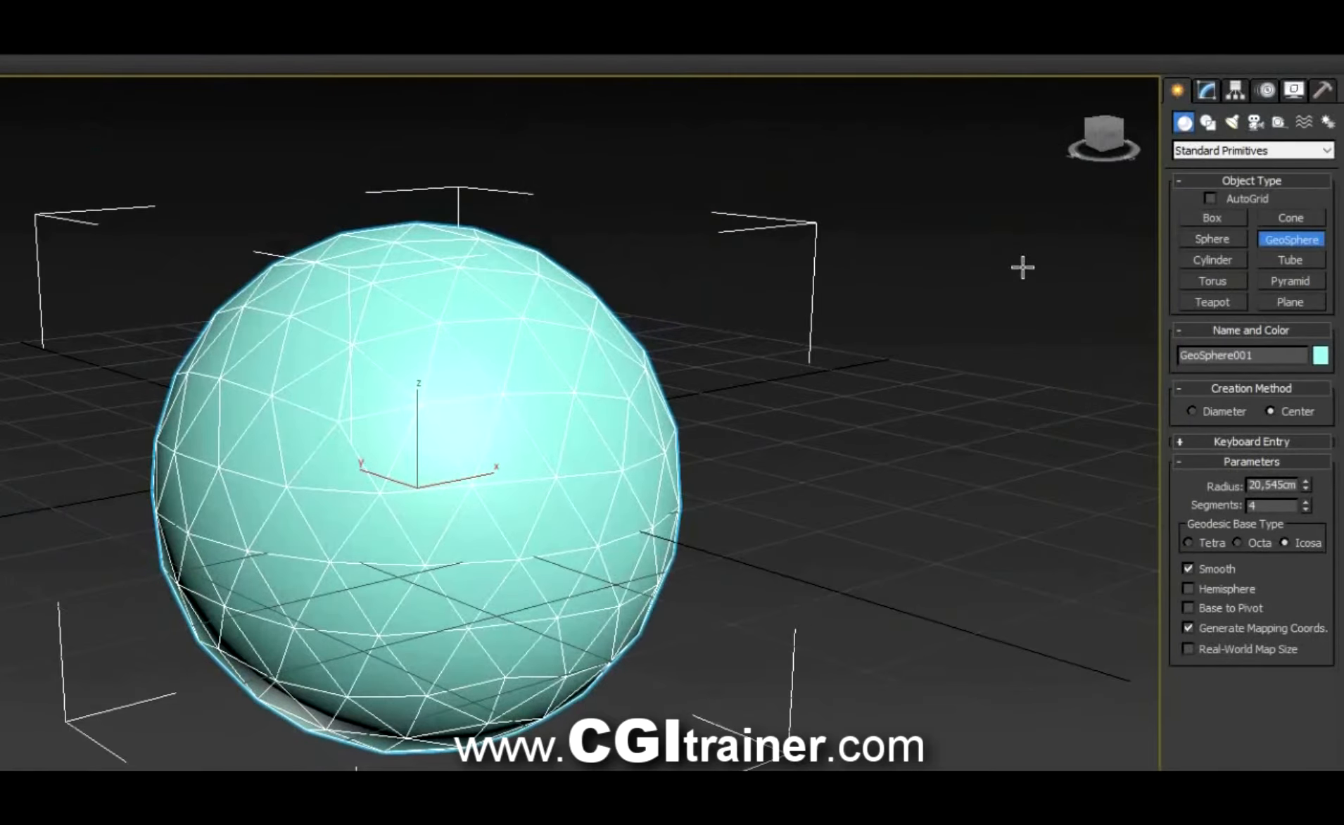
Set the geosphere to 7 segments, try the Tetra base type, return to Icosa and turn off smoothing.
drag(1308, 504, 1306, 486)
click(1189, 542)
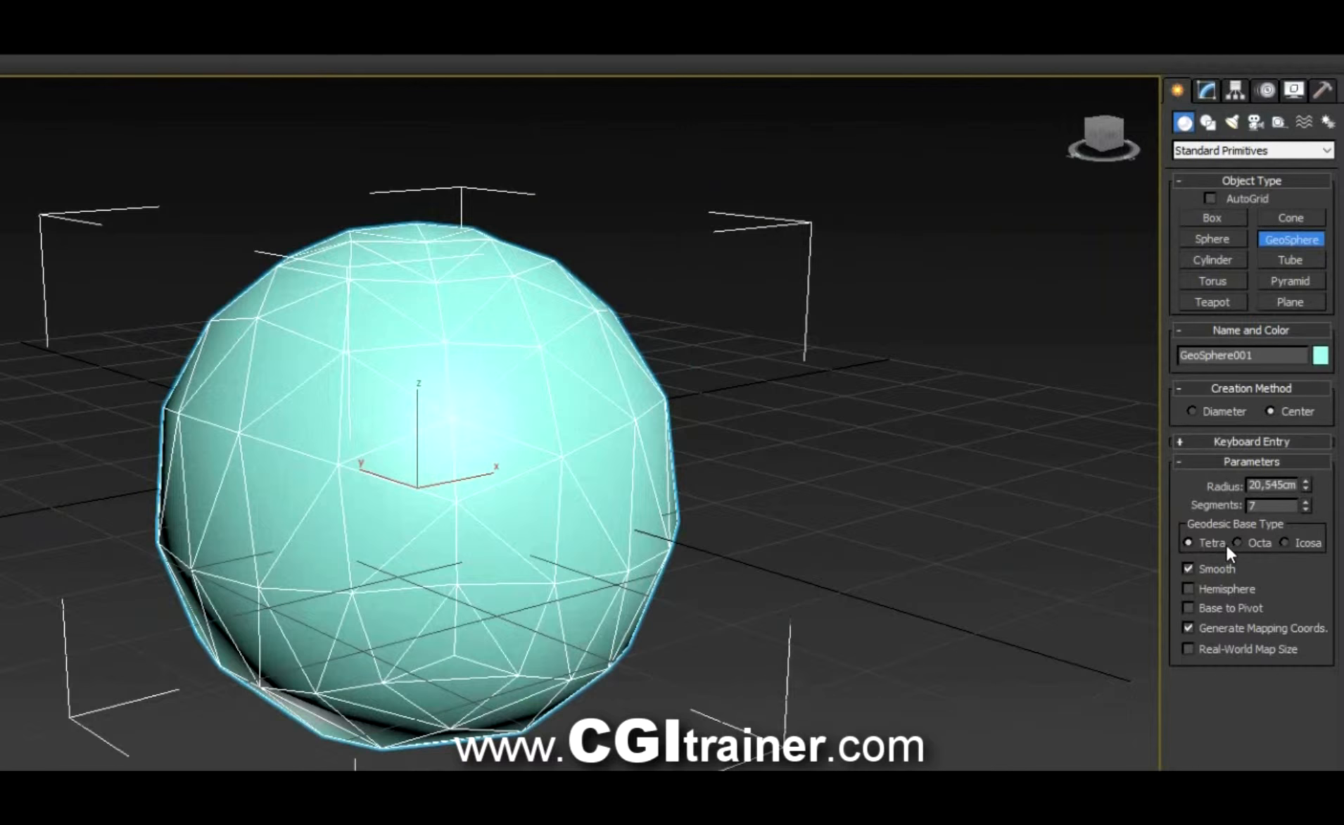
click(1287, 542)
click(1214, 569)
Try the Hemisphere and Base to Pivot options on the geosphere.
click(1212, 588)
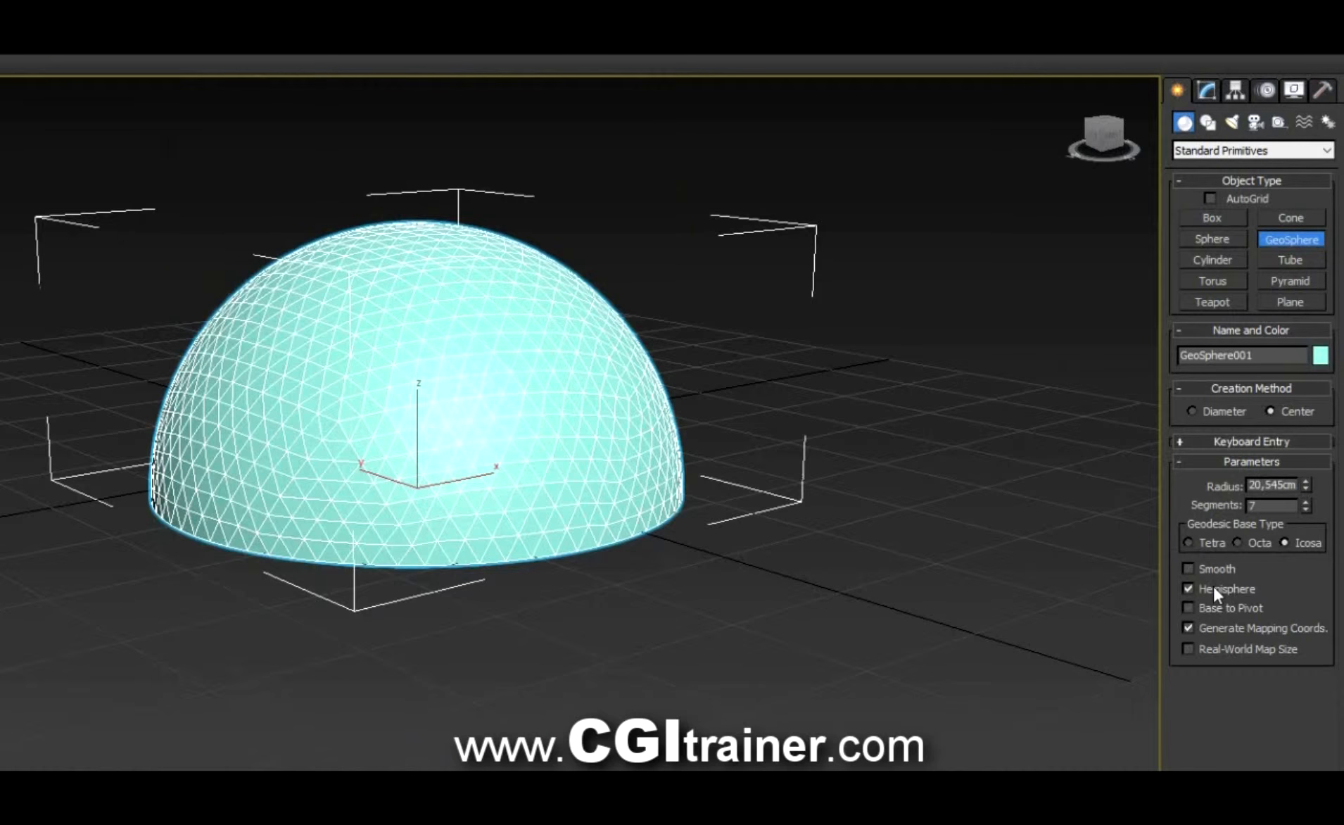
click(1220, 588)
click(1213, 608)
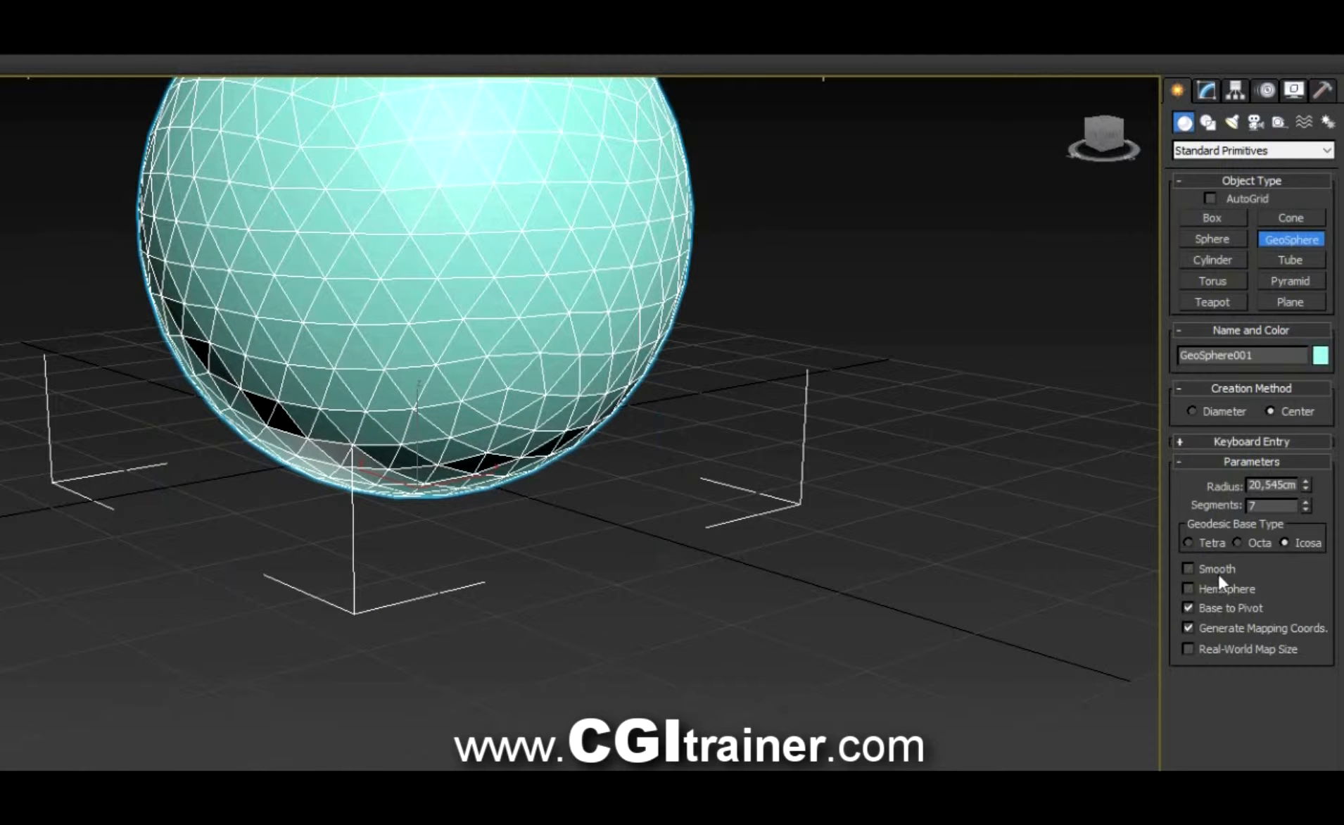
click(1232, 589)
click(1215, 608)
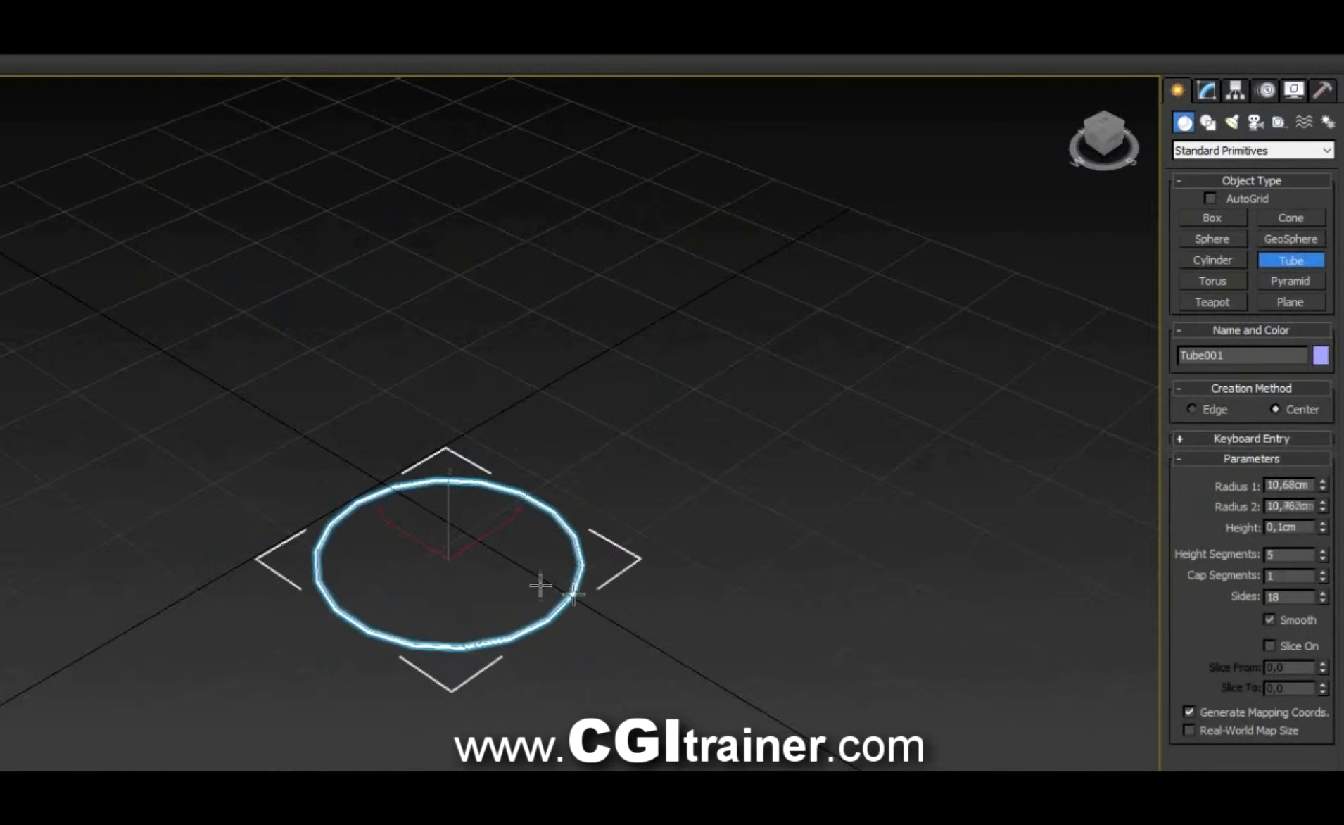
Create a tall tube with an outer radius of about 10,7 cm and an inner radius of about 6,7 cm.
drag(540, 585, 538, 586)
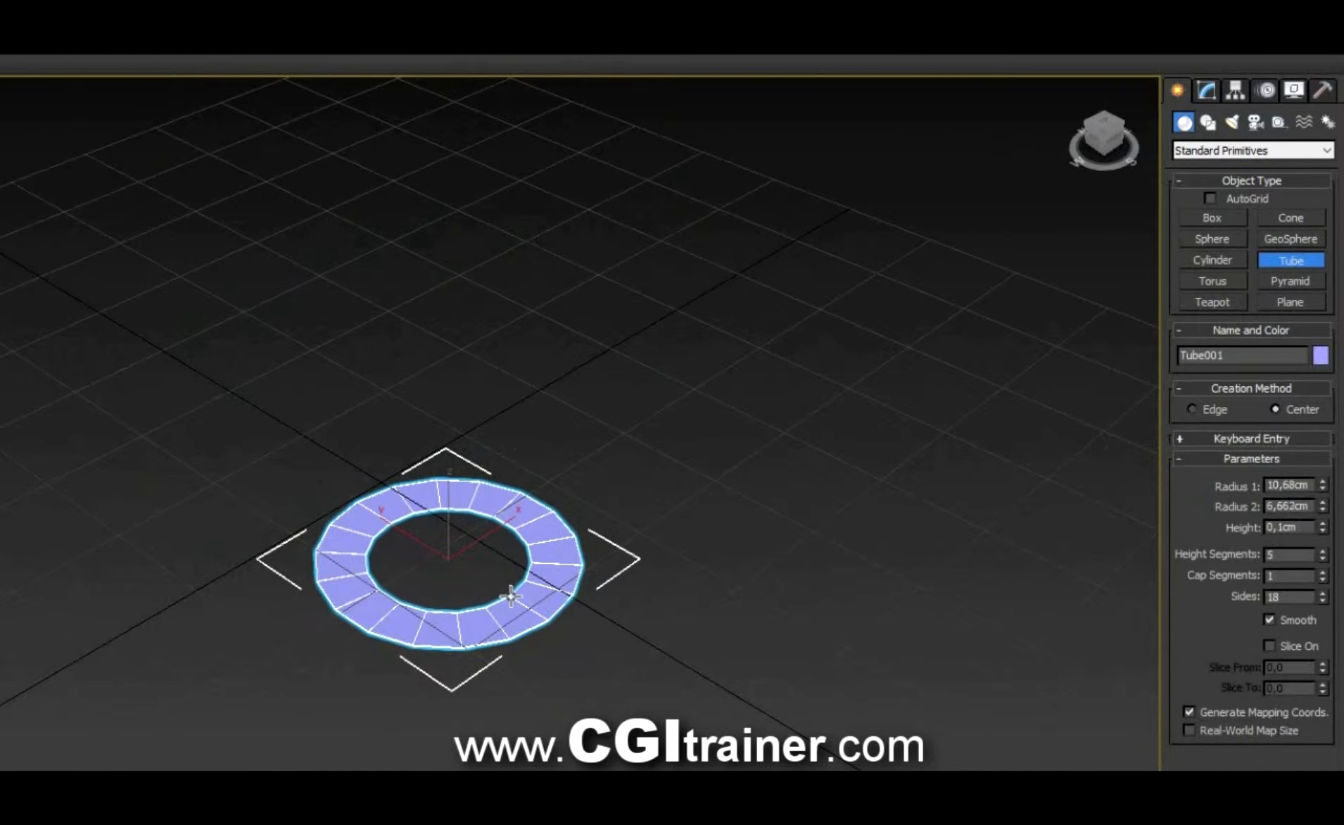
click(512, 592)
click(502, 201)
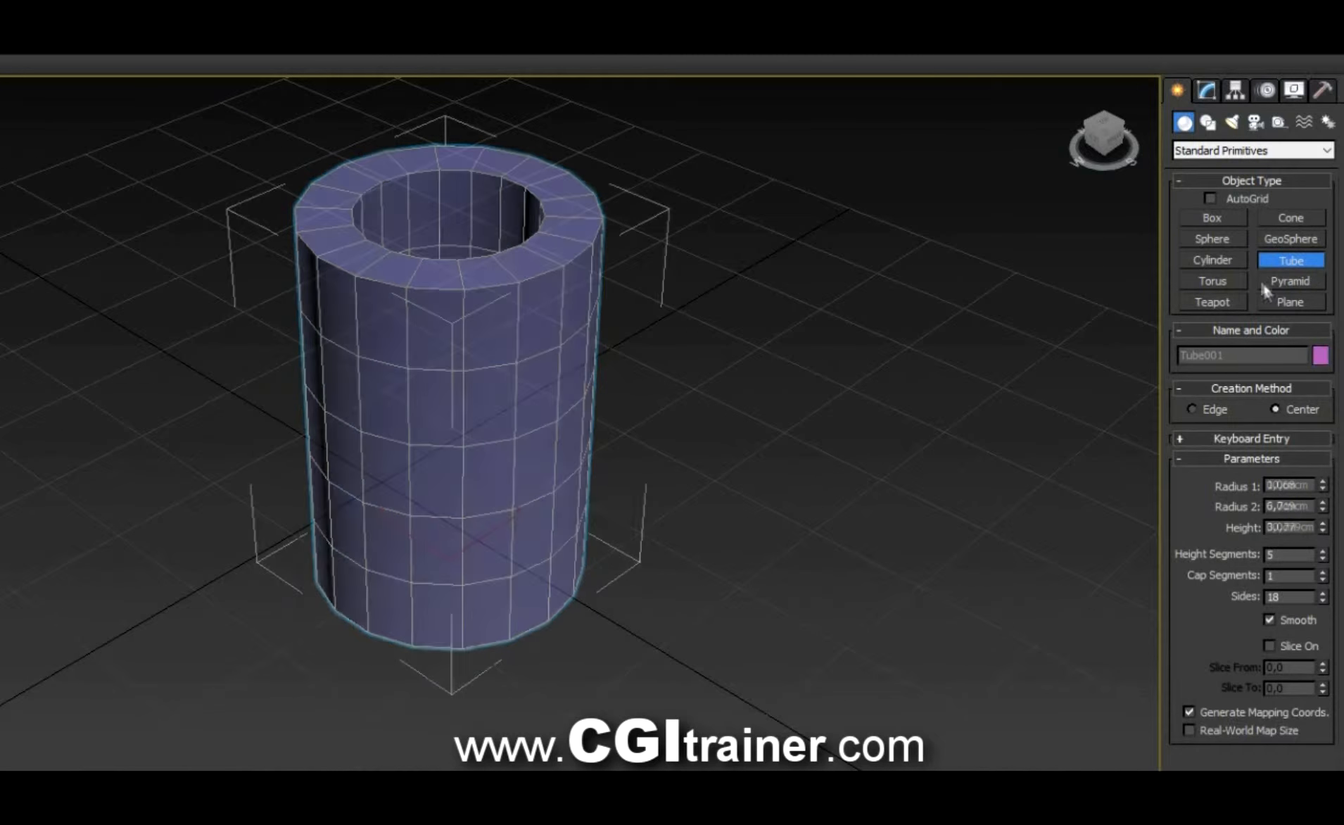
Create a pyramid about 17,6 cm wide, 19,9 cm deep and 22,4 cm high, and adjust its segments, with 12 across the width.
drag(355, 551, 687, 555)
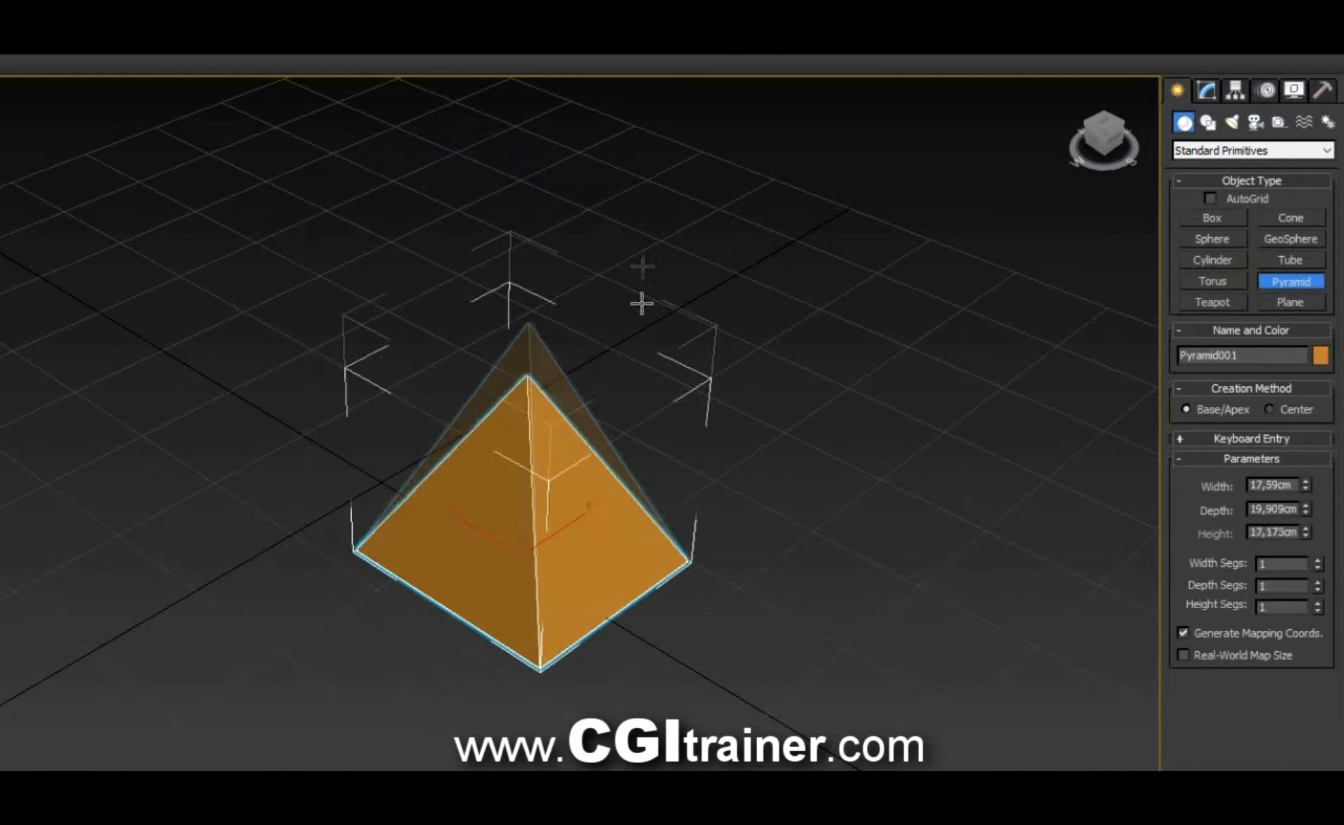
click(627, 279)
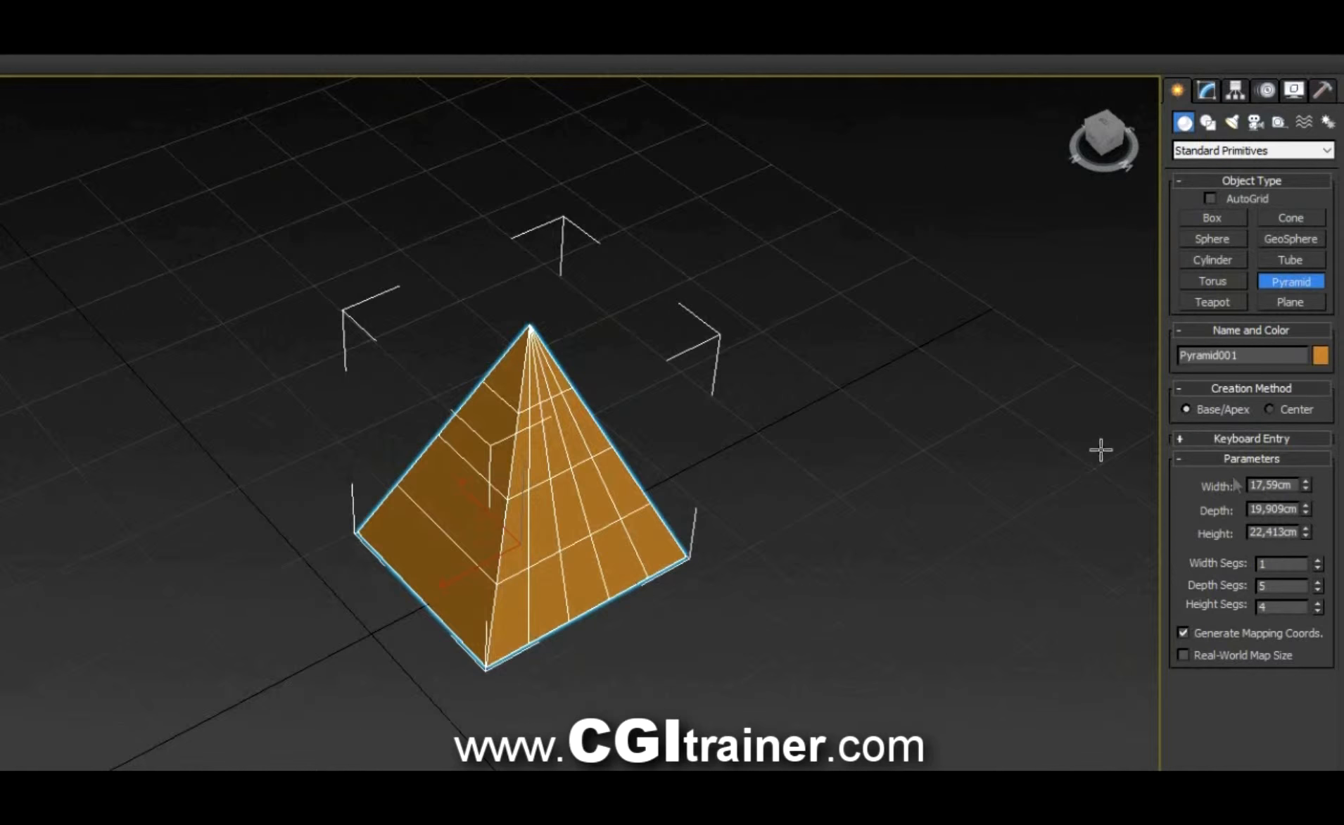
drag(1318, 563, 1320, 550)
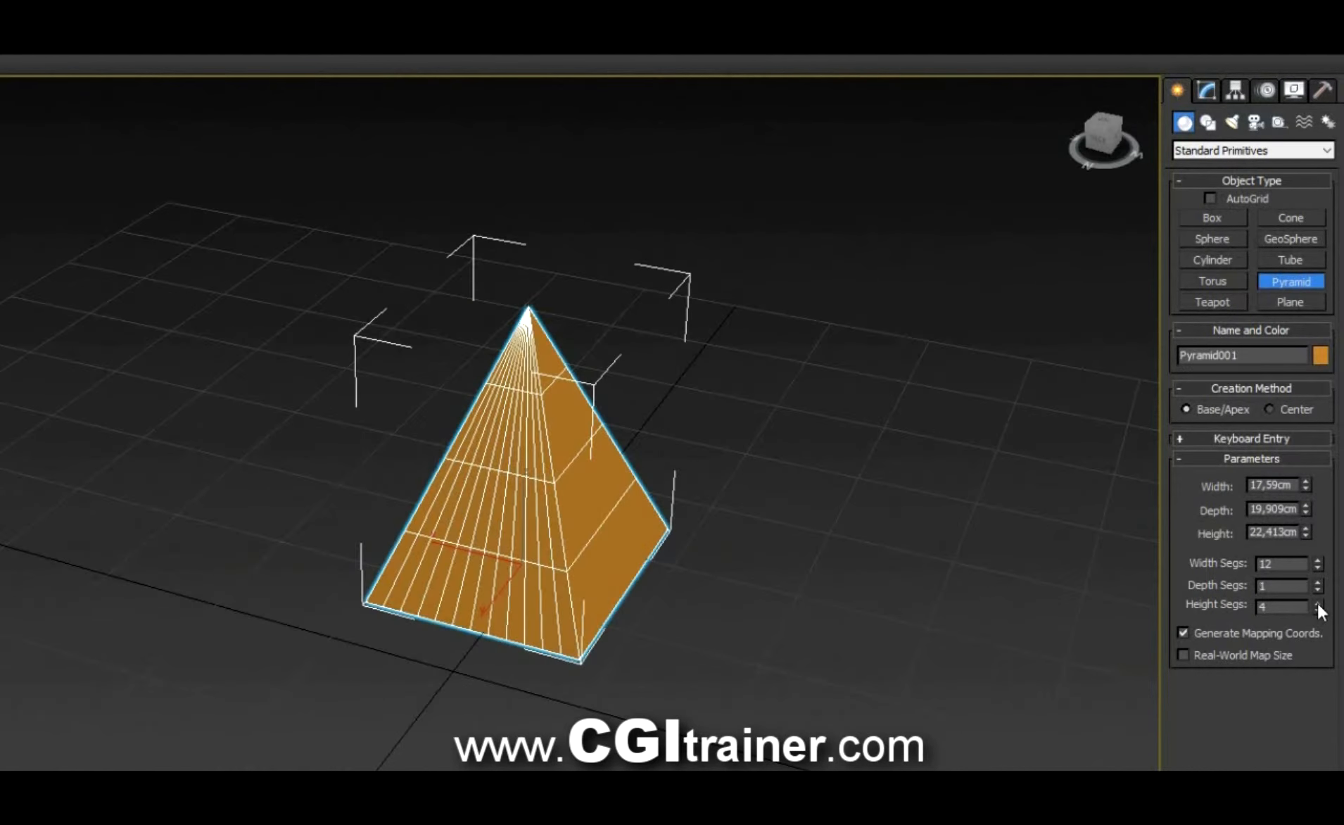
mouse_move(1321, 609)
mouse_down()
mouse_move(1314, 567)
mouse_move(1315, 584)
mouse_up()
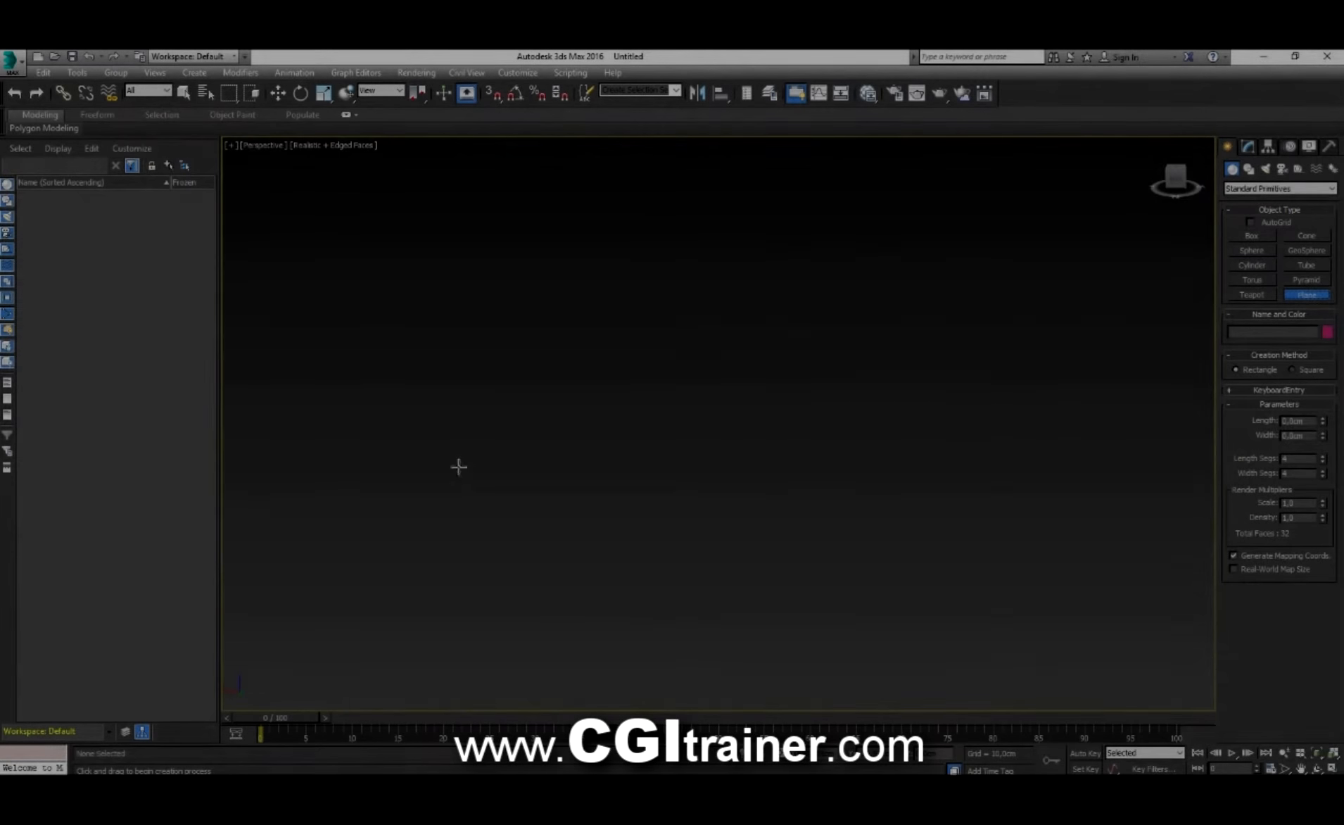
Create a plane about 88,7 cm wide with 4 by 4 segments, open its parameters for modification and render it.
drag(456, 465, 908, 358)
alt+middle_drag(811, 454, 808, 464)
middle_drag(808, 464, 780, 501)
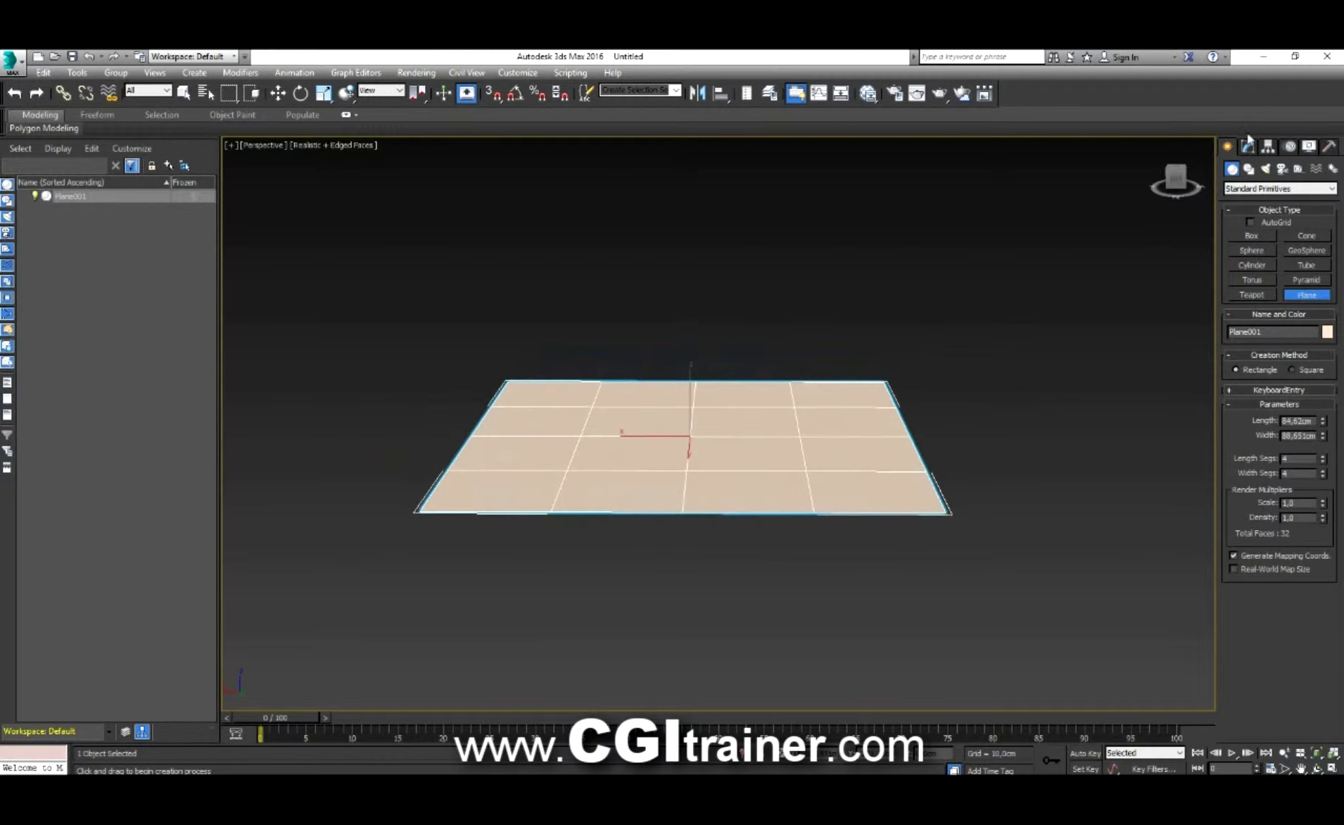
click(1247, 151)
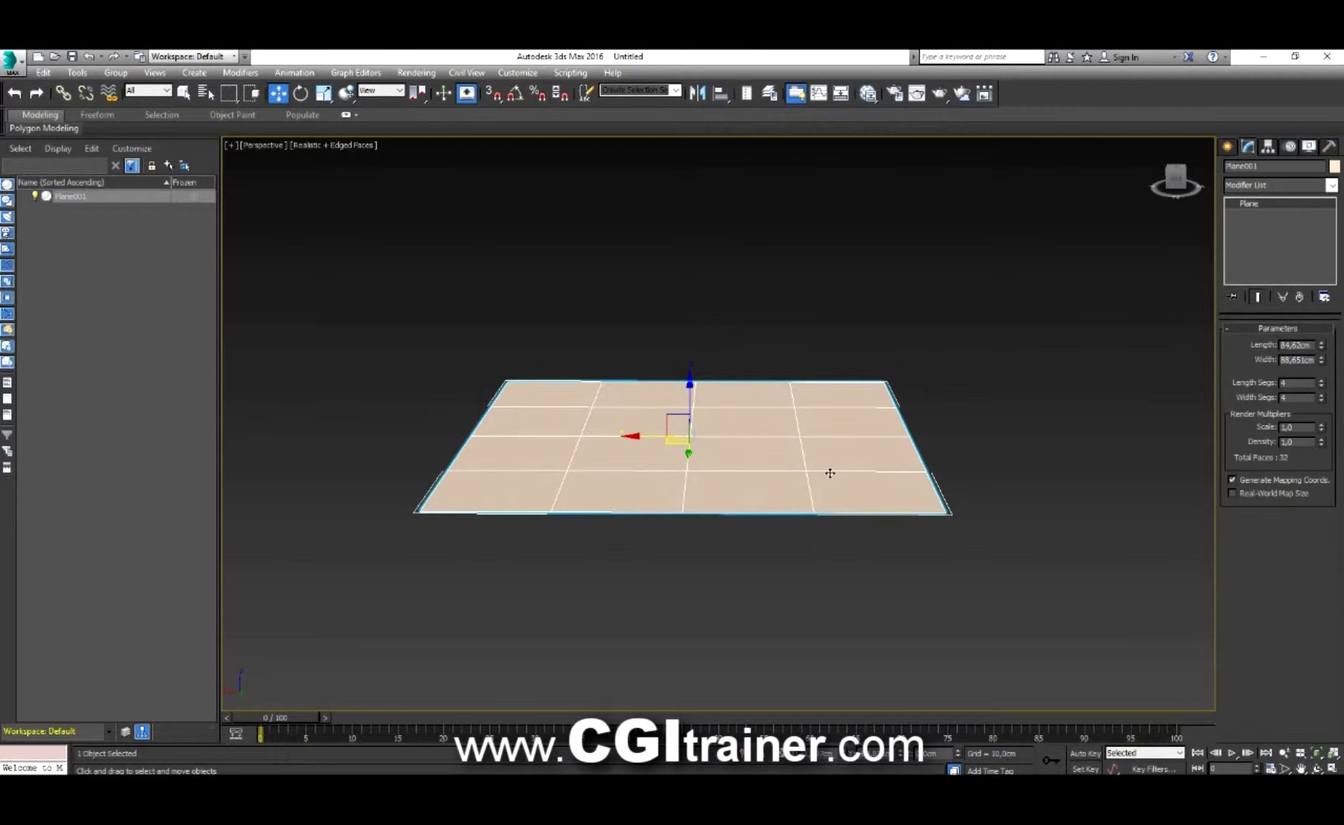
key(shift+q)
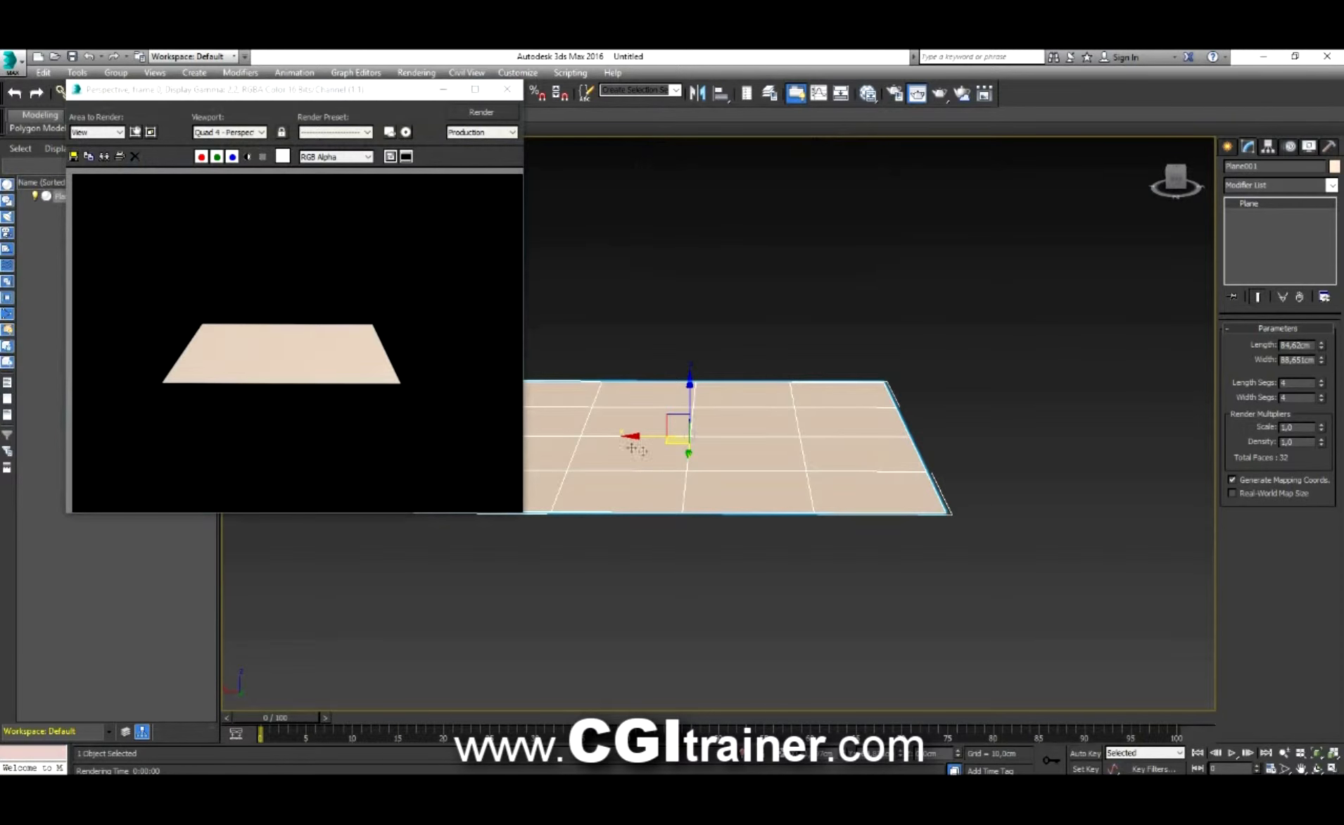
Set the plane's render scale multiplier to 10 and render the view again.
double_click(1288, 426)
text(10)
key(Return)
click(478, 116)
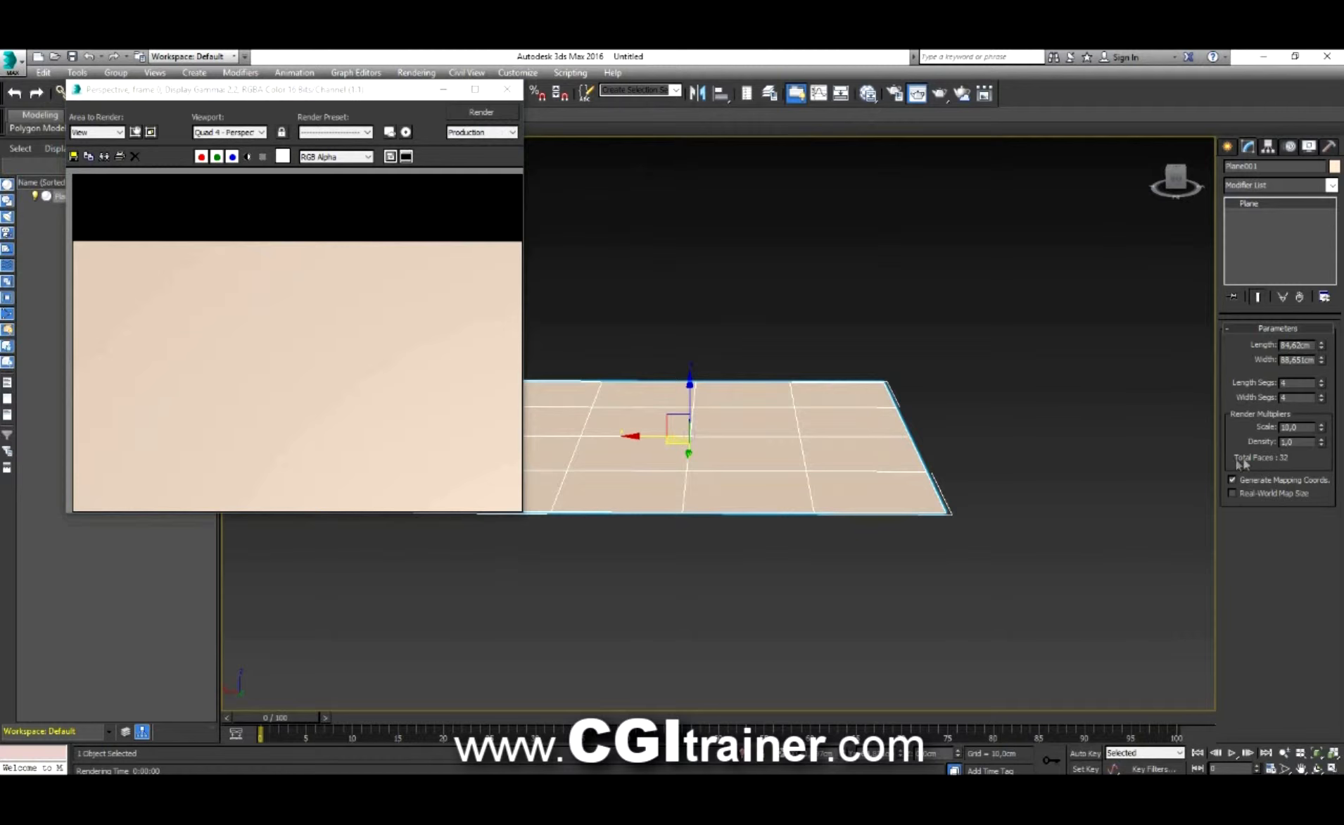
Return the plane's render scale multiplier to 1,0 and re-render the view.
double_click(1302, 426)
text(1,0)
key(Return)
click(484, 113)
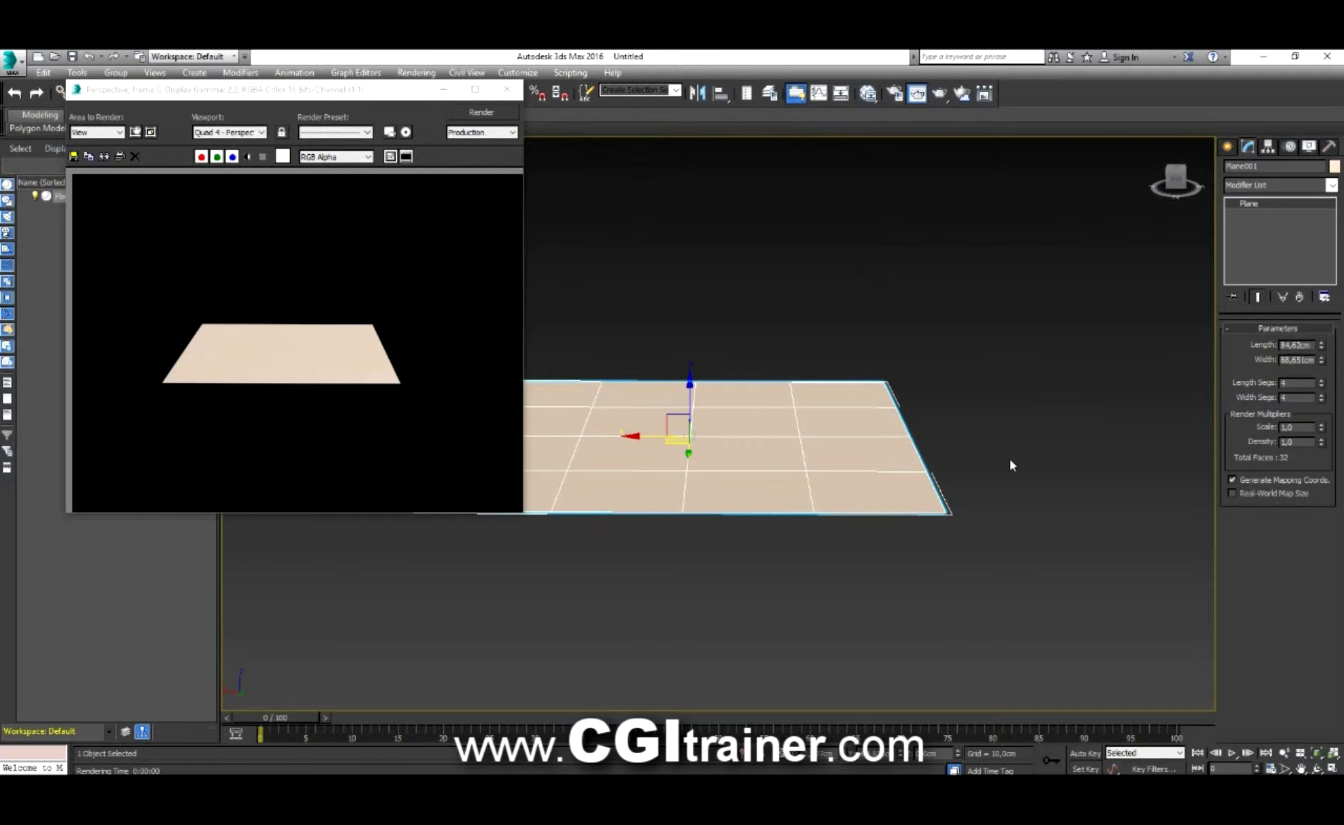
Set the plane's render density multiplier to 2.
double_click(1295, 440)
text(2)
key(Return)
click(1299, 443)
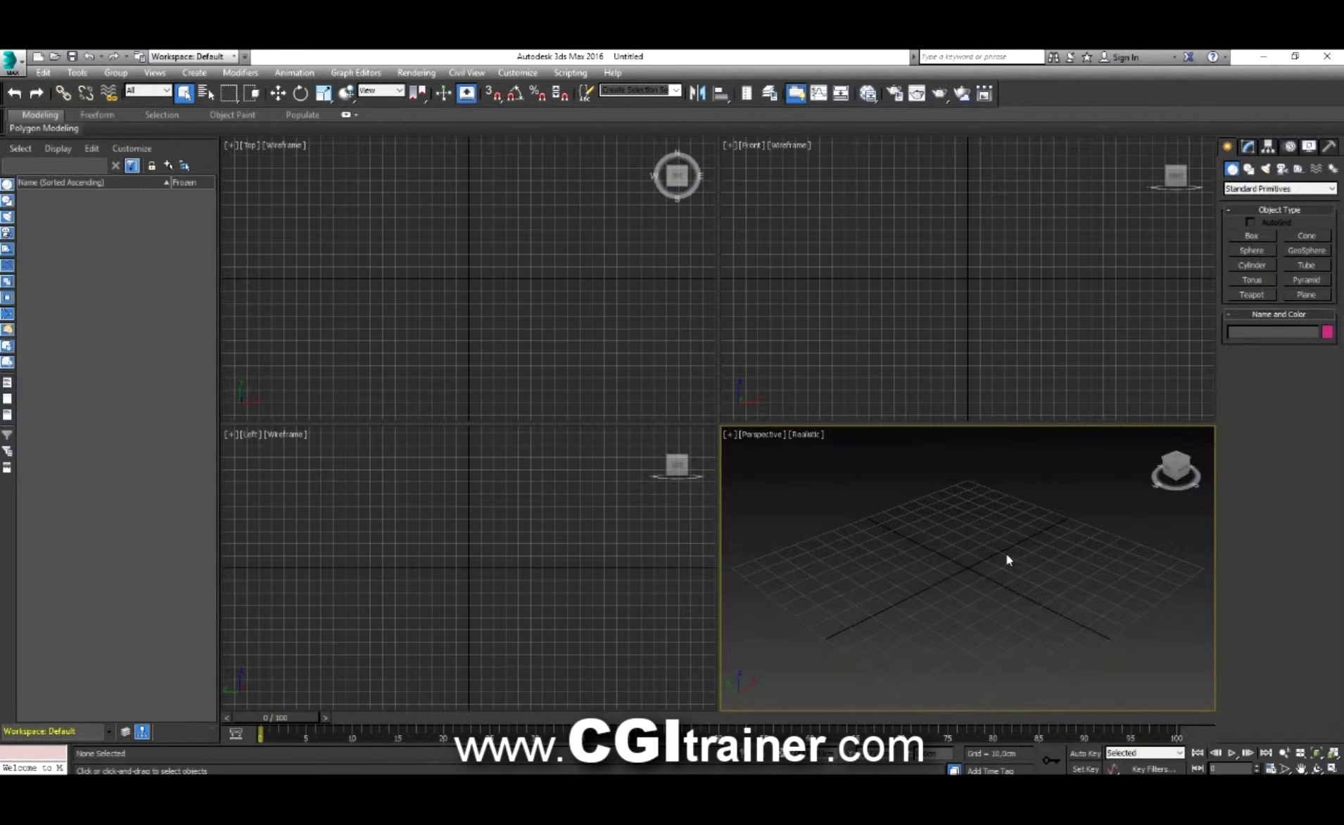
Create a plane about 82 cm long and 92 cm wide, open its parameters for modification and maximize the perspective view.
click(1307, 295)
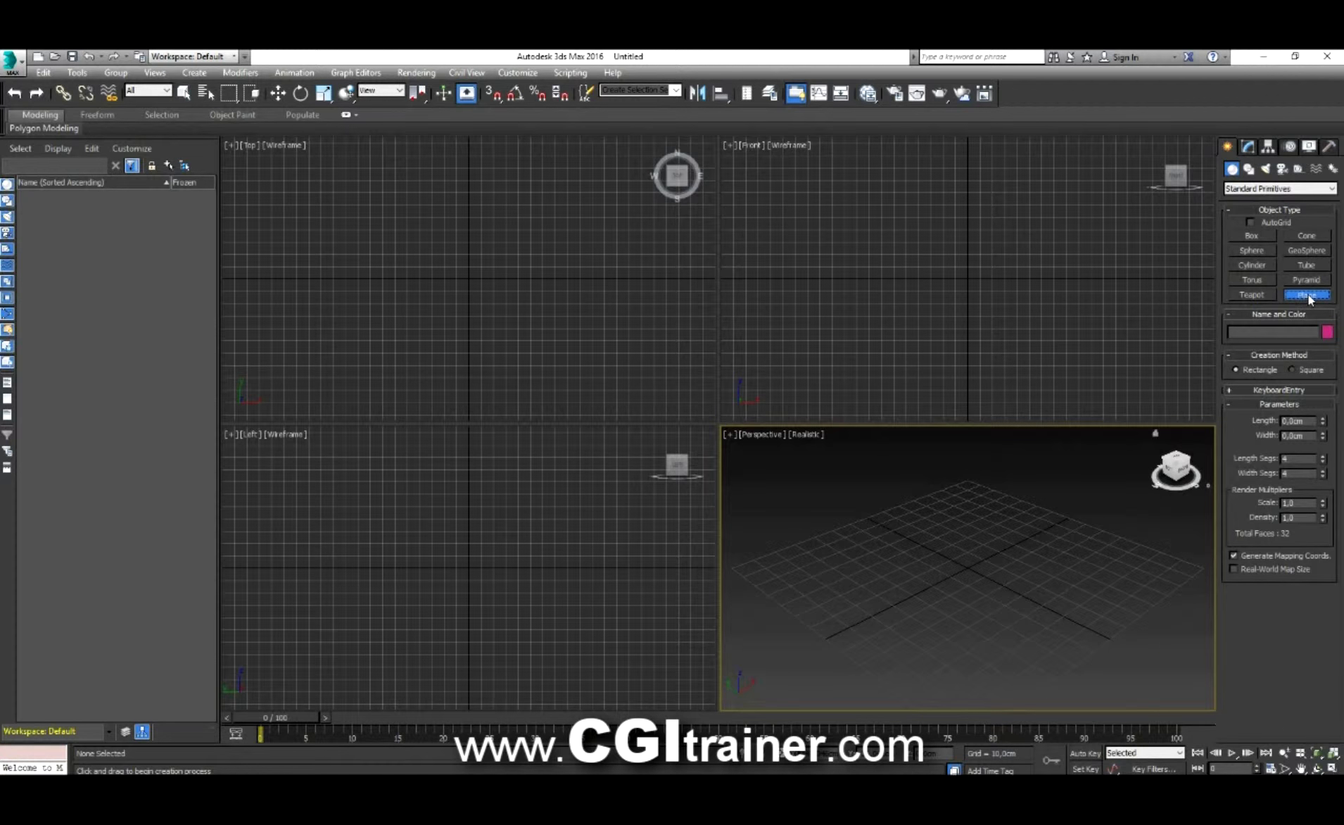
drag(793, 579, 1096, 570)
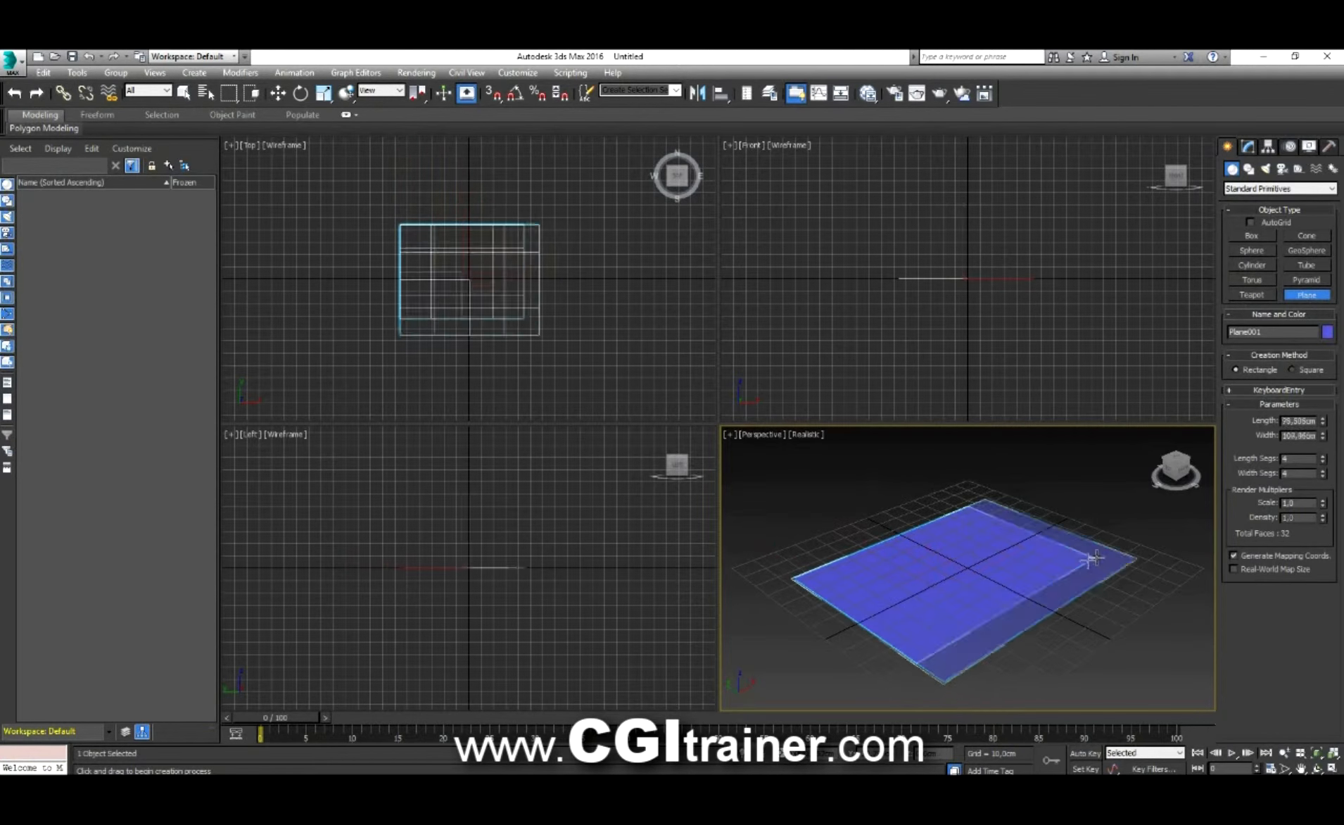
click(1249, 146)
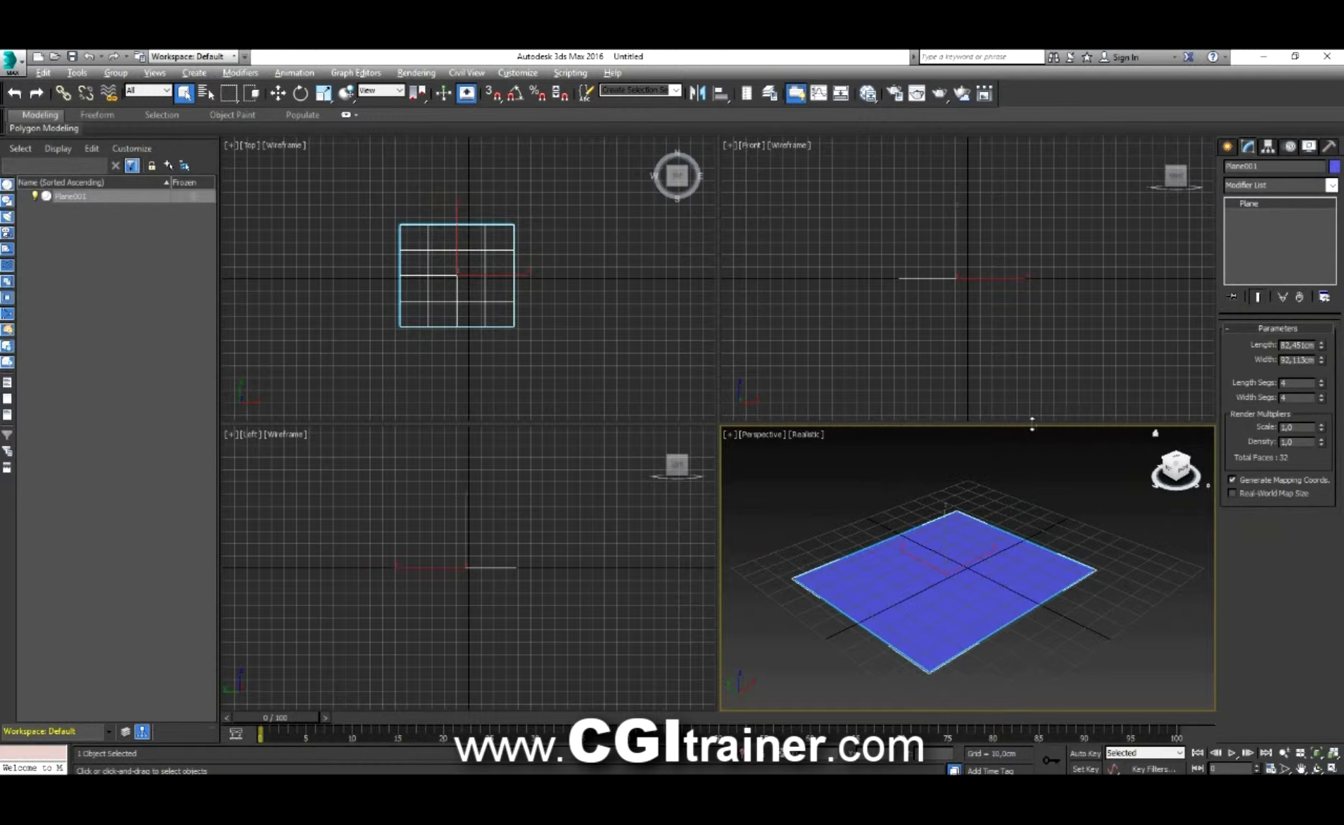
key(alt+w)
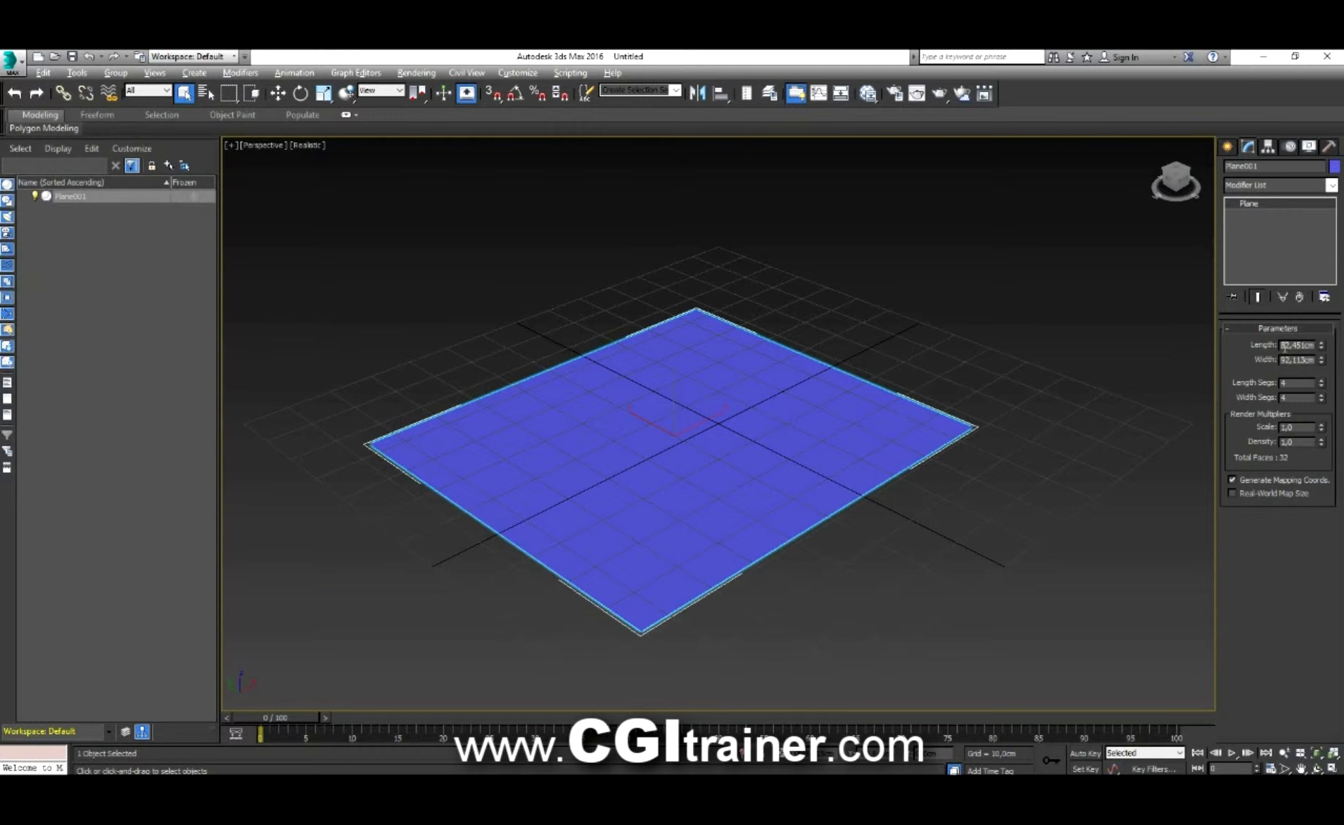
Set the plane's length and width to 100 cm each.
double_click(1282, 346)
text(100)
key(Tab)
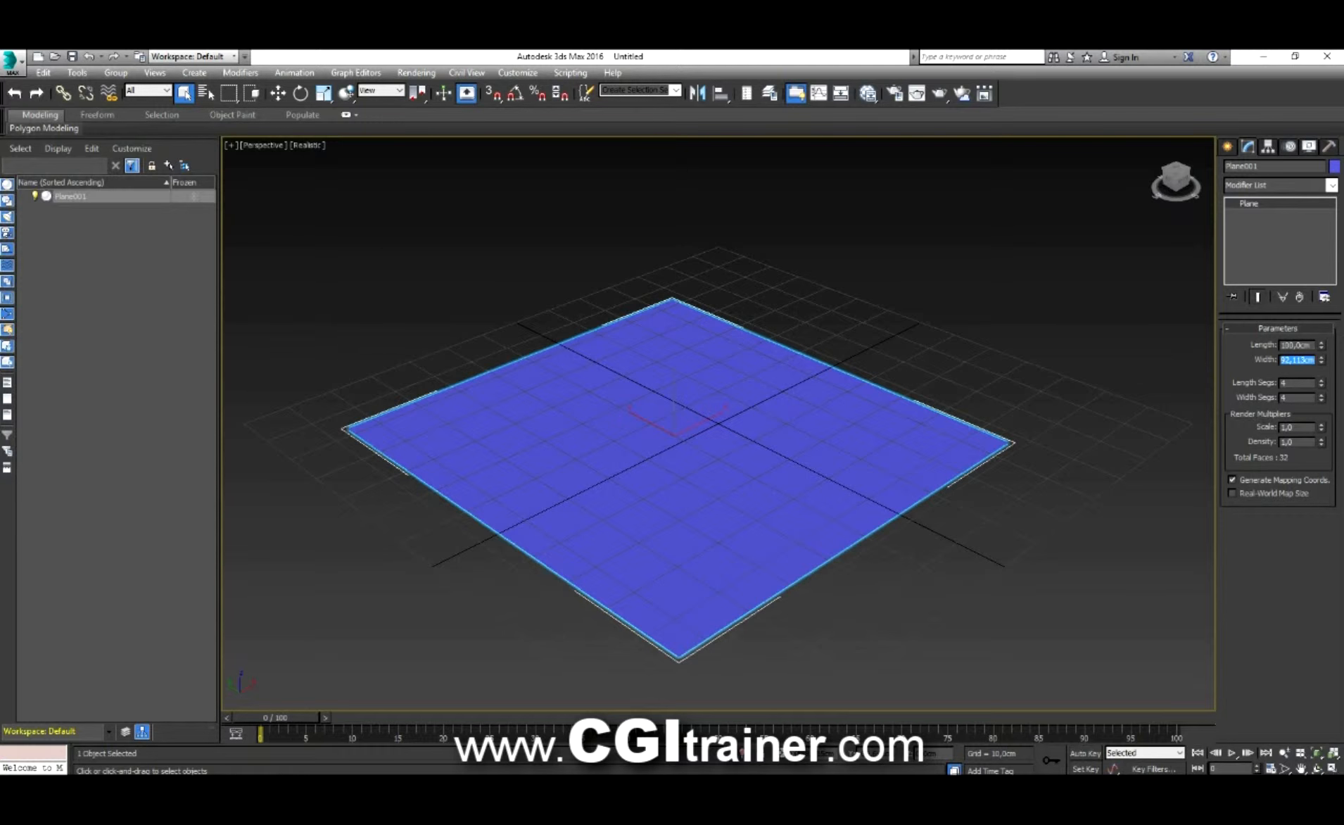
text(100)
key(Return)
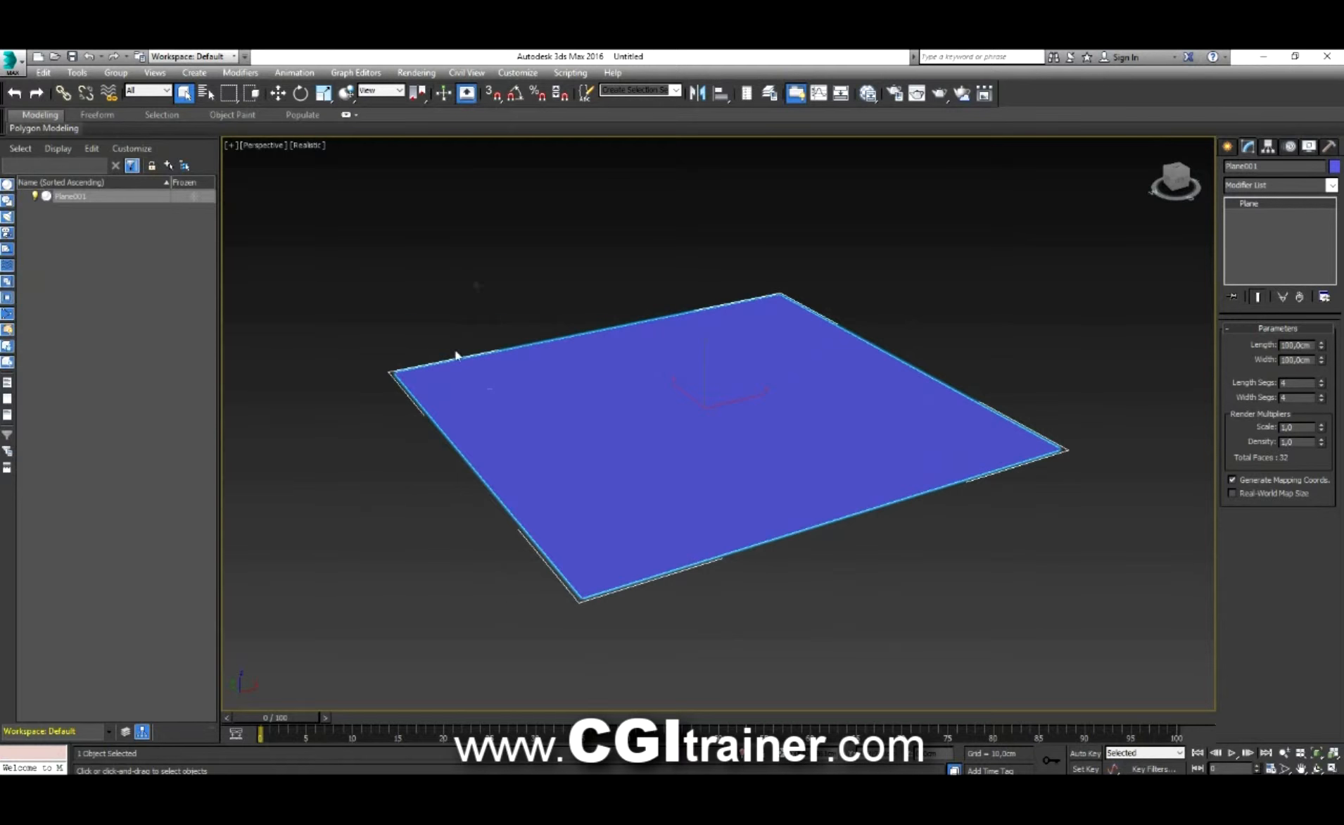
Activate the Move tool and apply a Noise modifier to the plane.
right_click(576, 402)
click(595, 414)
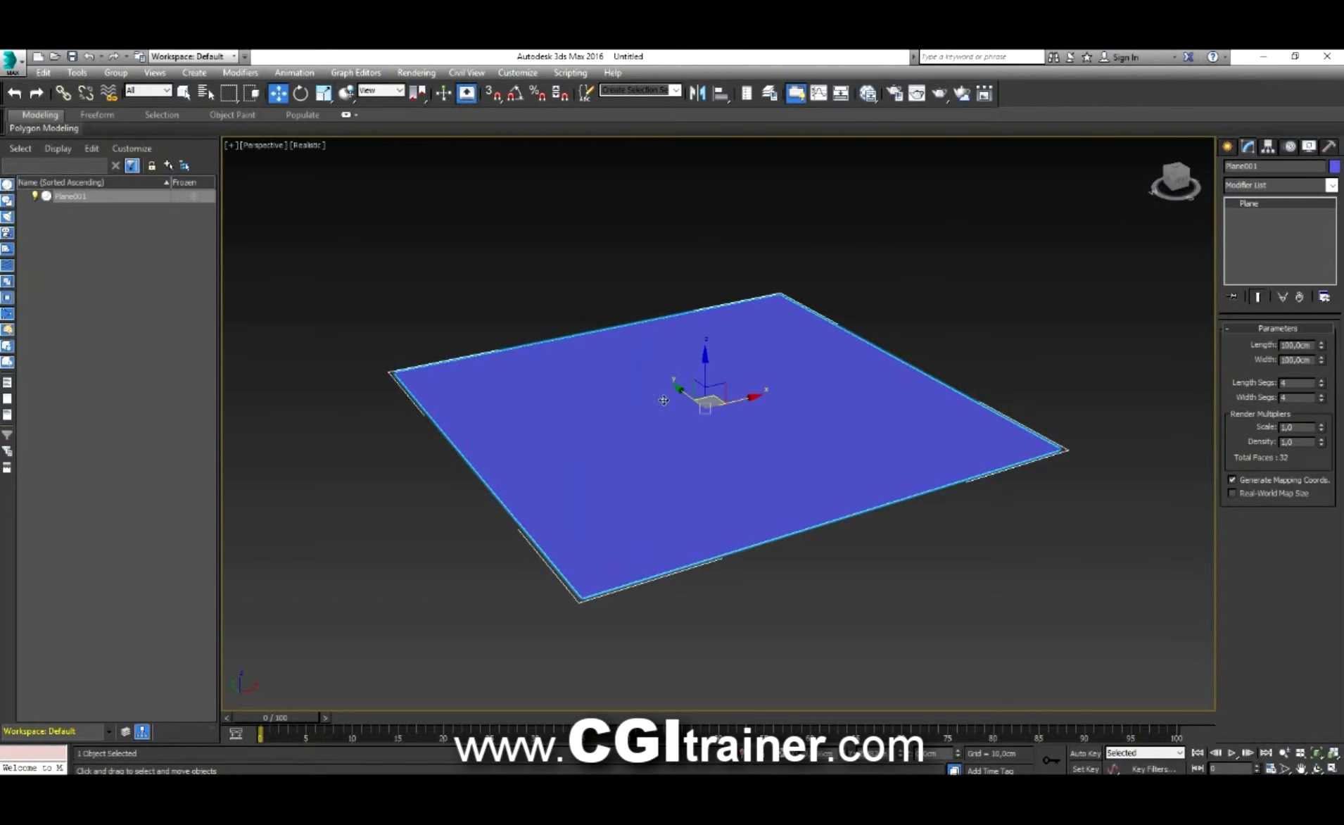
key(x)
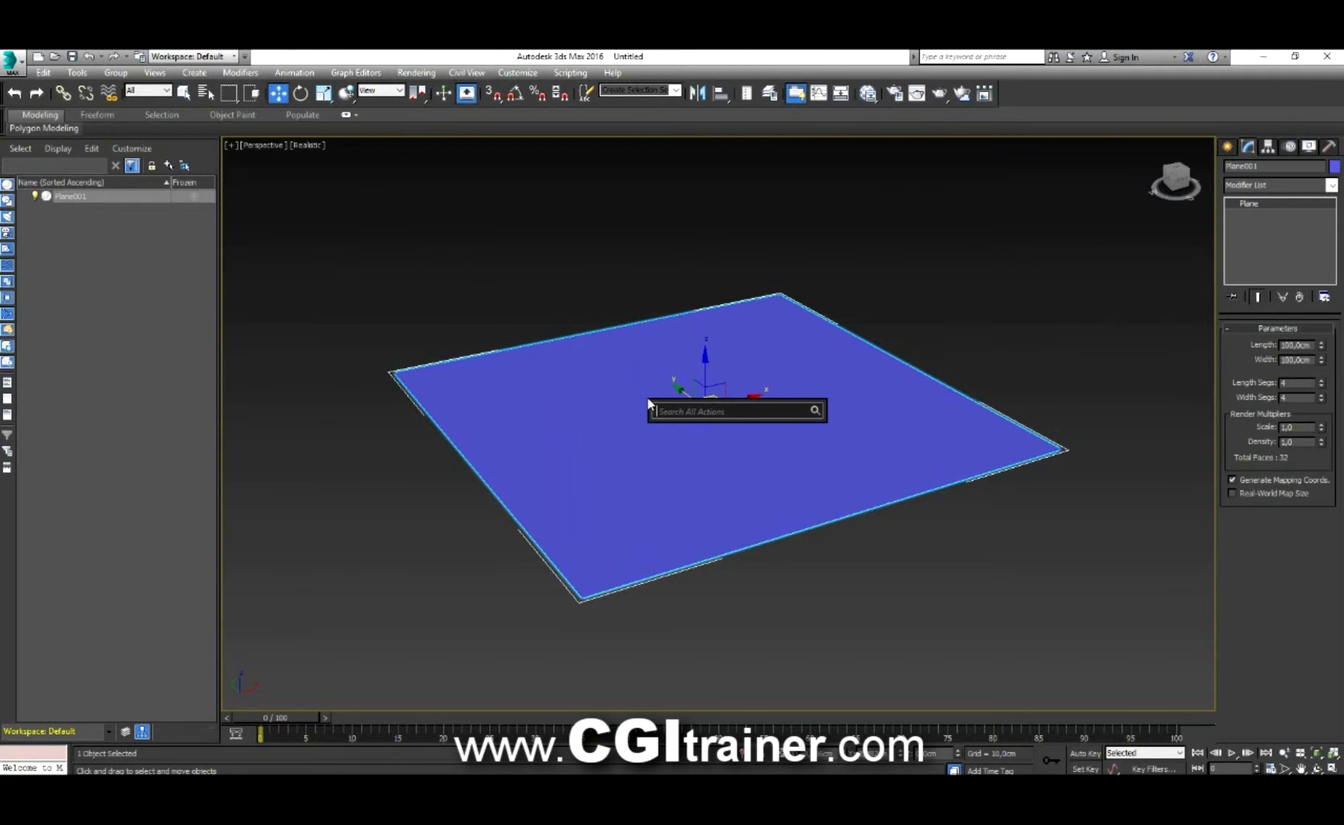
text(nois)
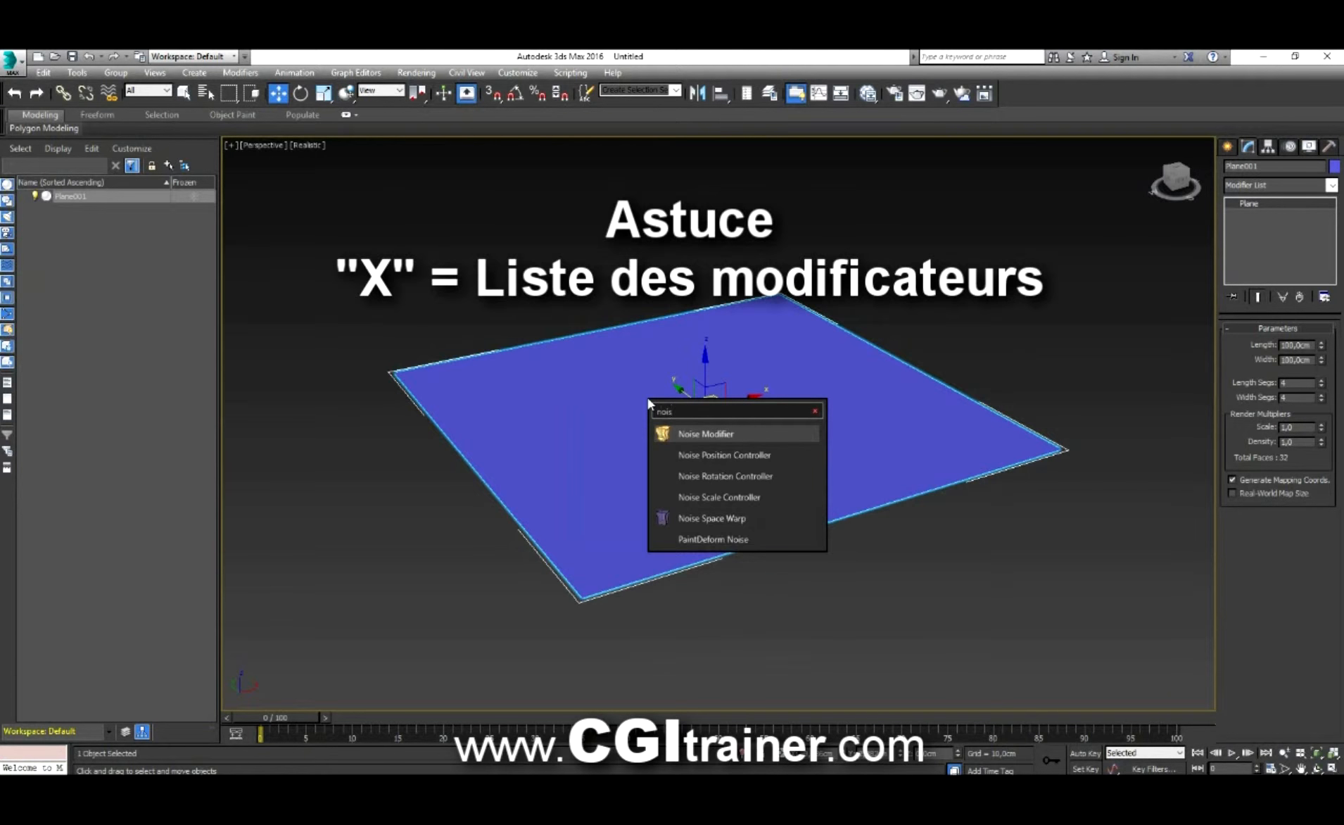
click(705, 434)
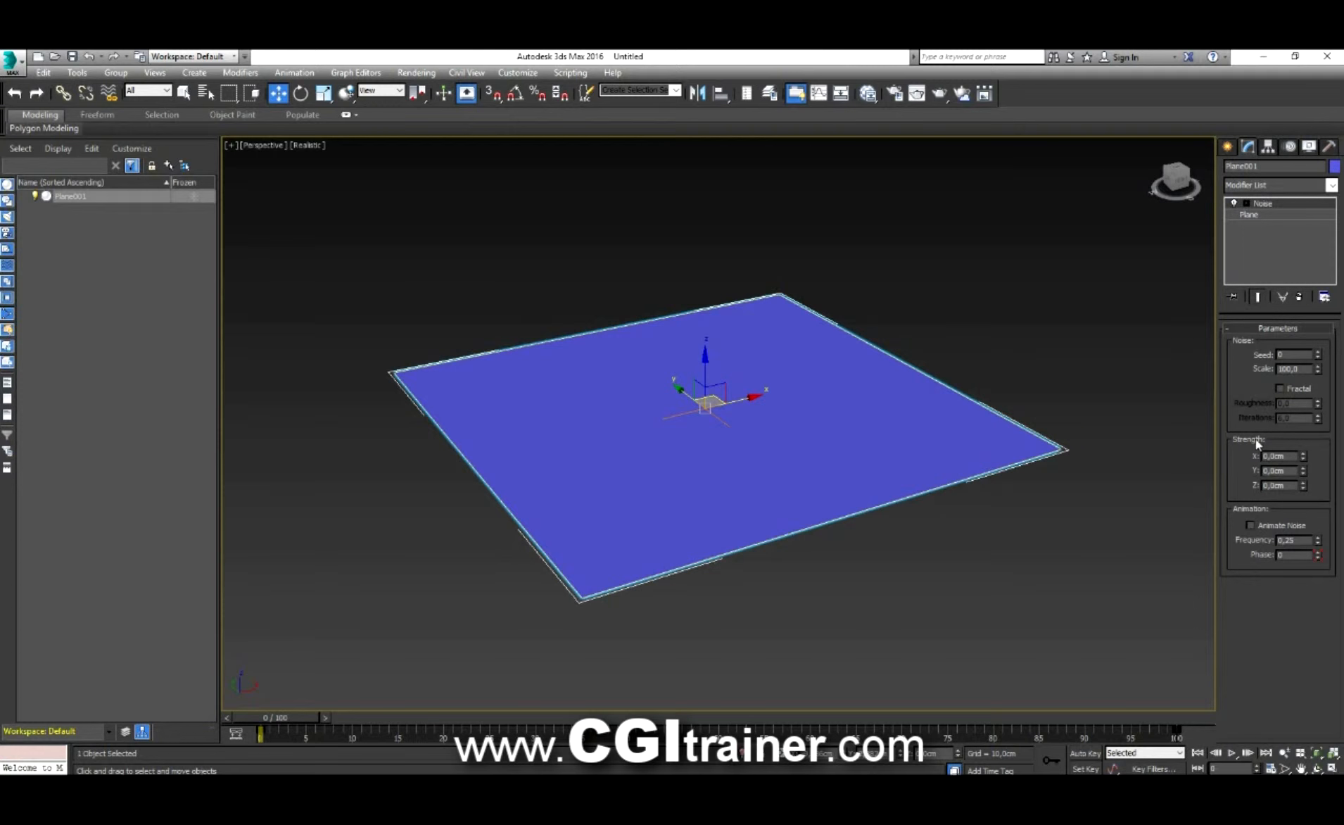
Set the Noise modifier's Z strength to 100 cm and display the edged faces in the perspective view.
double_click(1291, 485)
text(100)
key(Return)
key(F4)
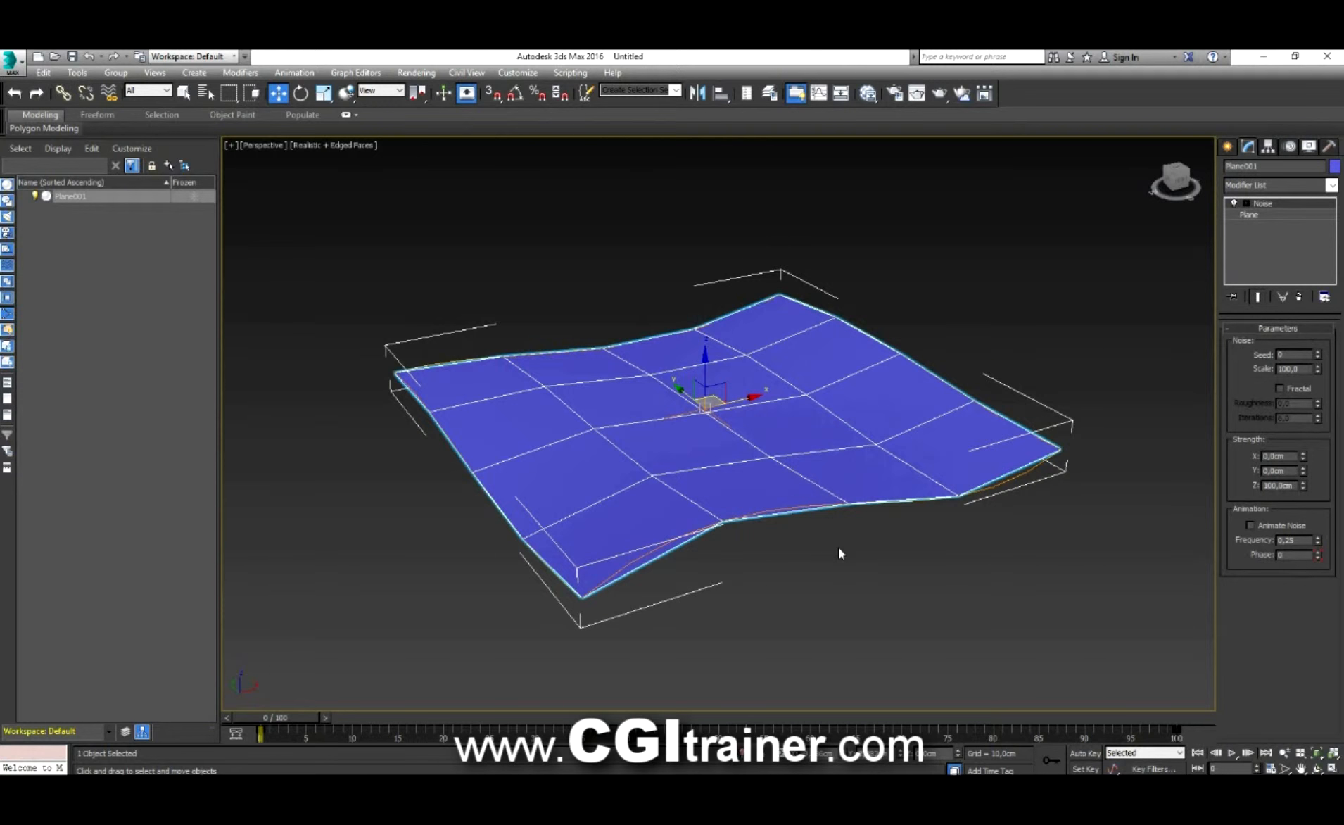
alt+middle_drag(839, 551, 804, 552)
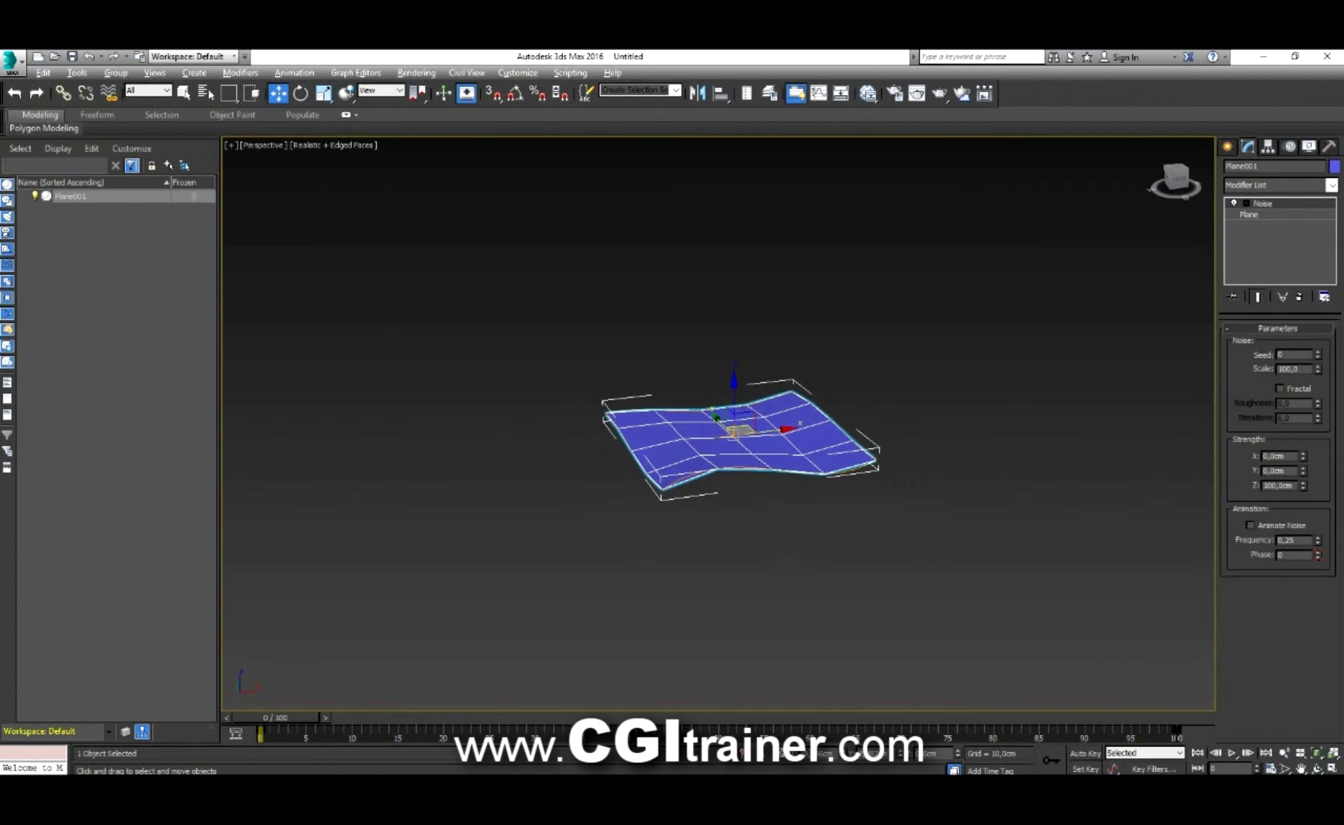
Render the noisy plane, set its render scale multiplier to 5 and render the view again.
key(shift+q)
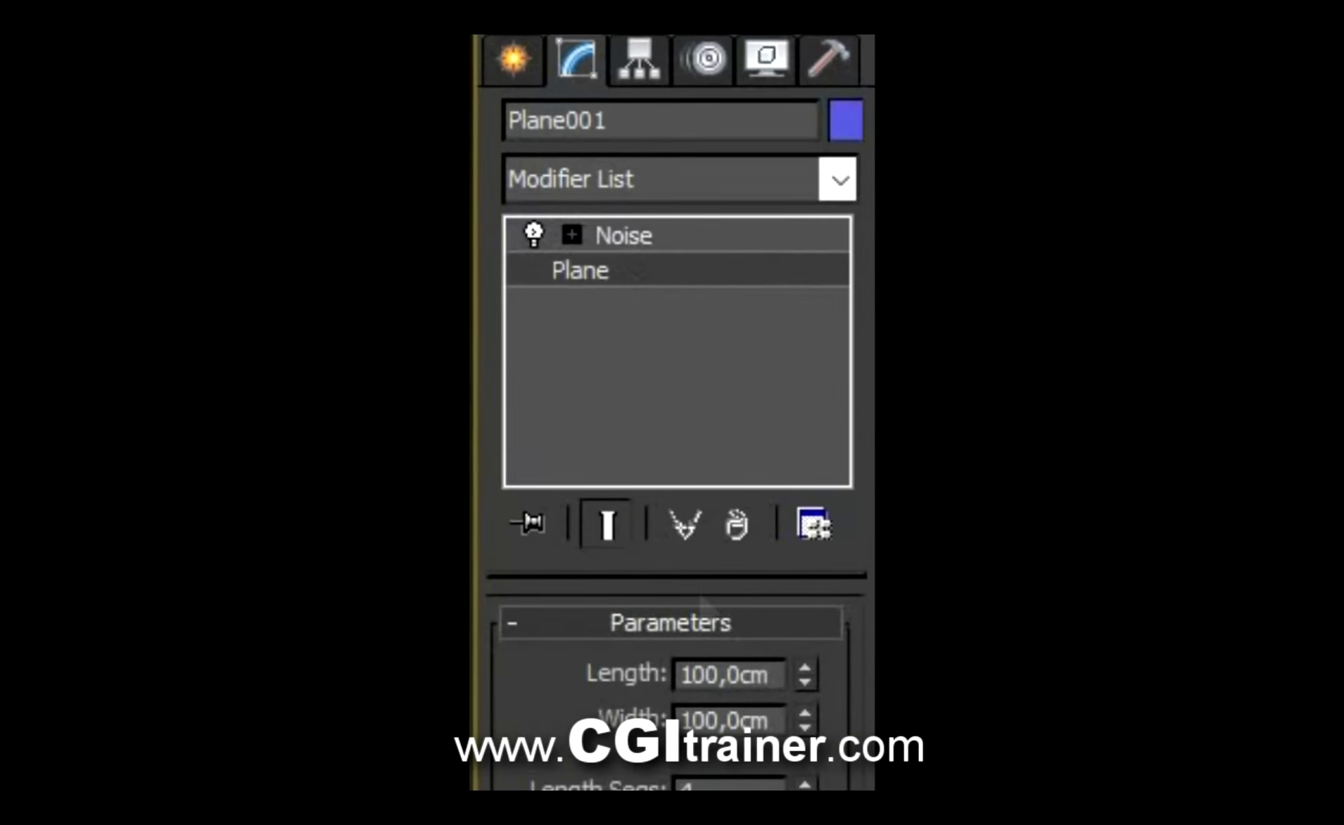
double_click(712, 559)
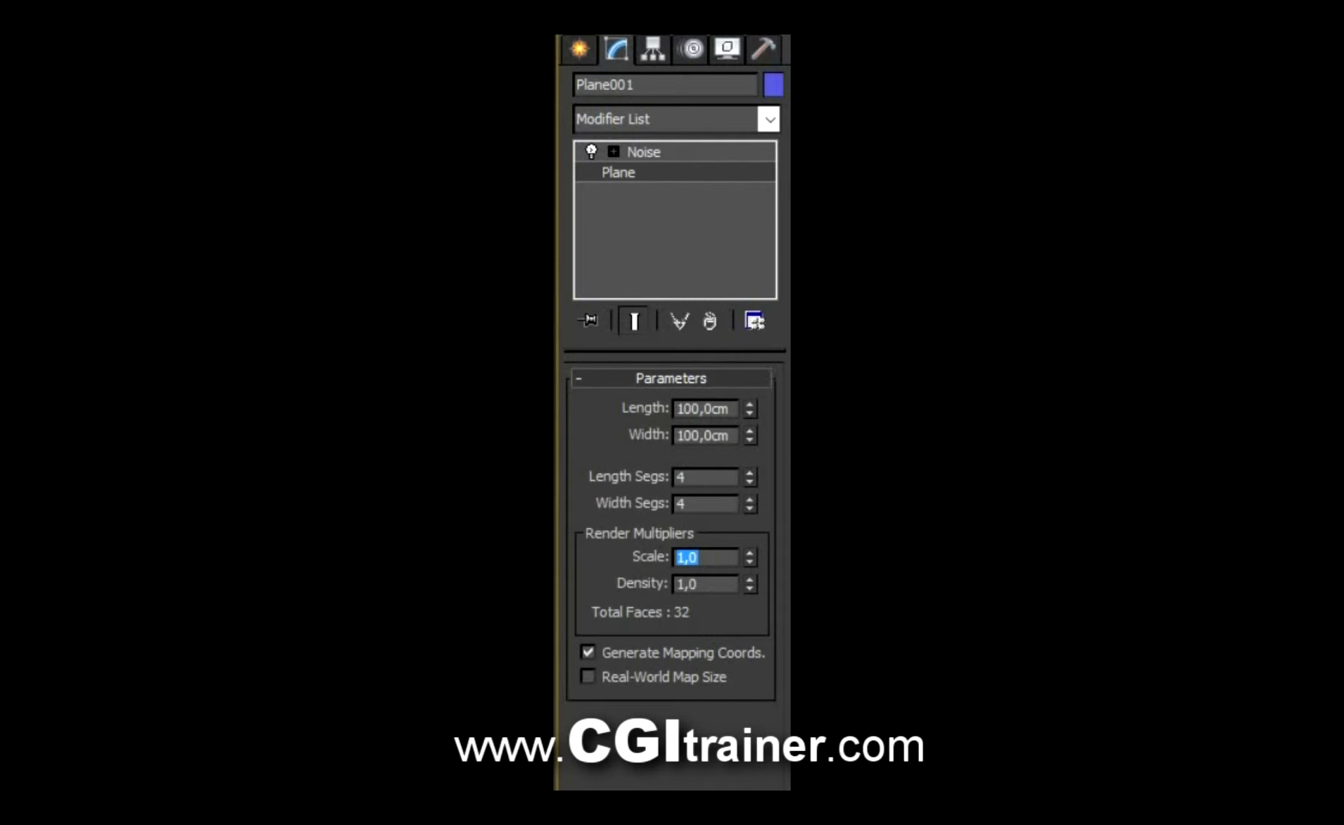
text(5)
key(Return)
click(462, 116)
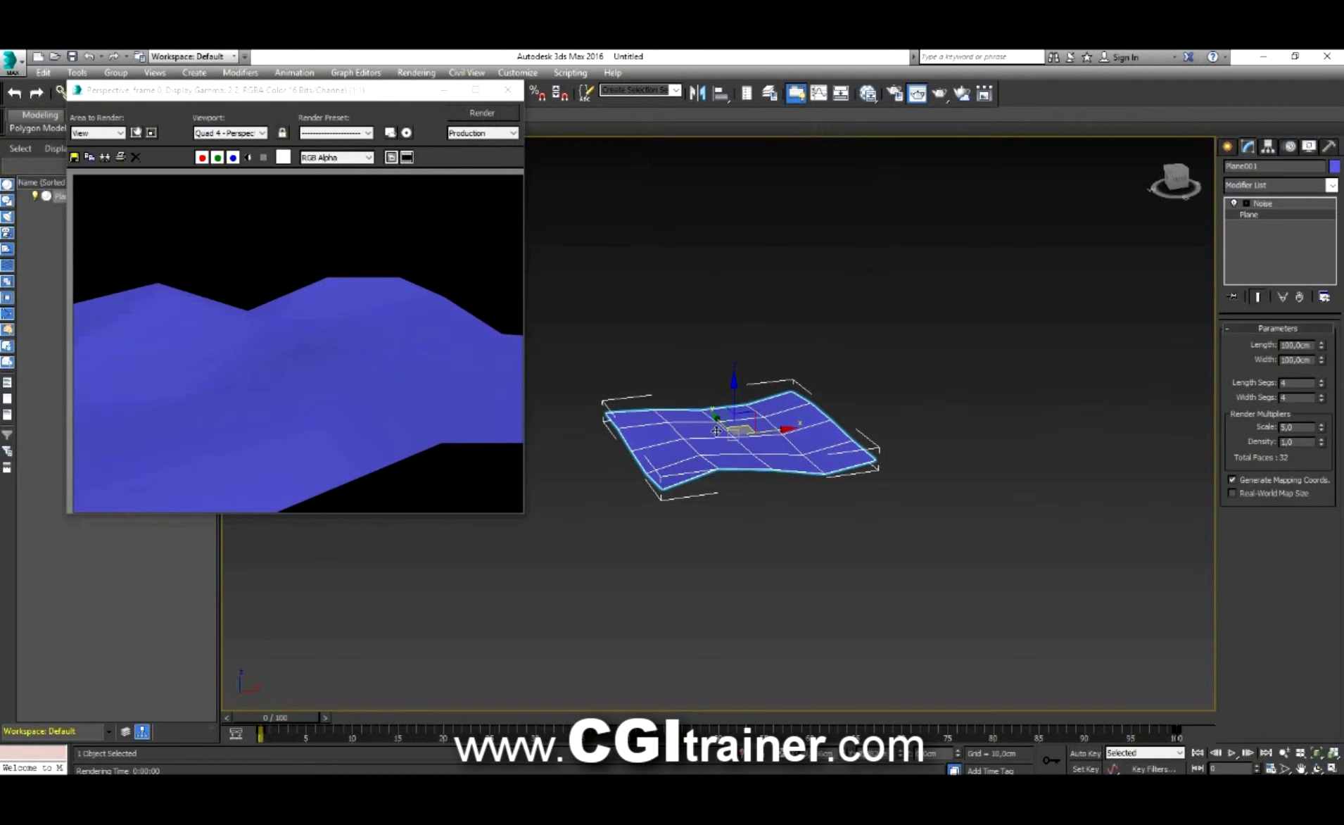
Raise the plane's render density multiplier first to 5 and finally to 10, rendering the view after each change.
drag(1302, 442, 1264, 442)
text(5)
key(Return)
click(482, 113)
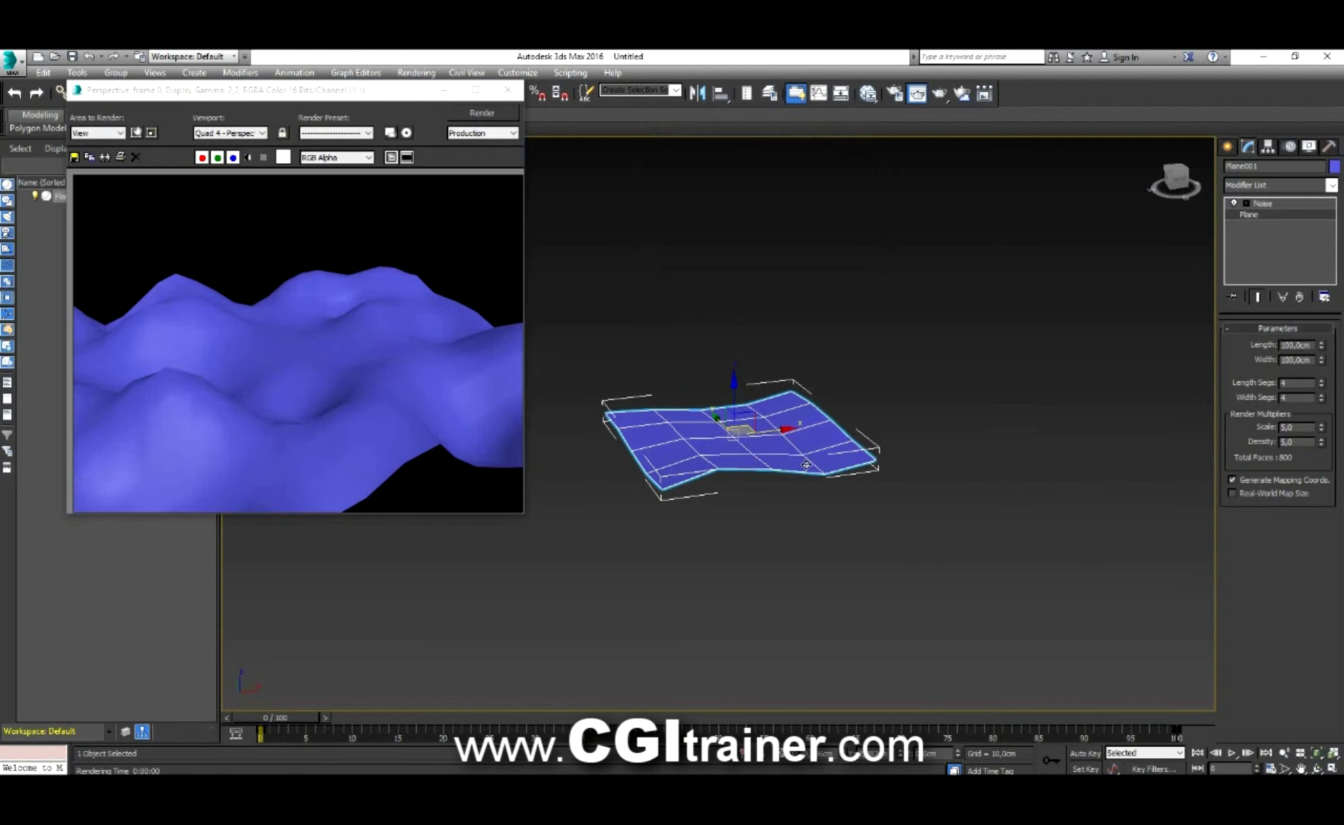
text(10)
click(468, 115)
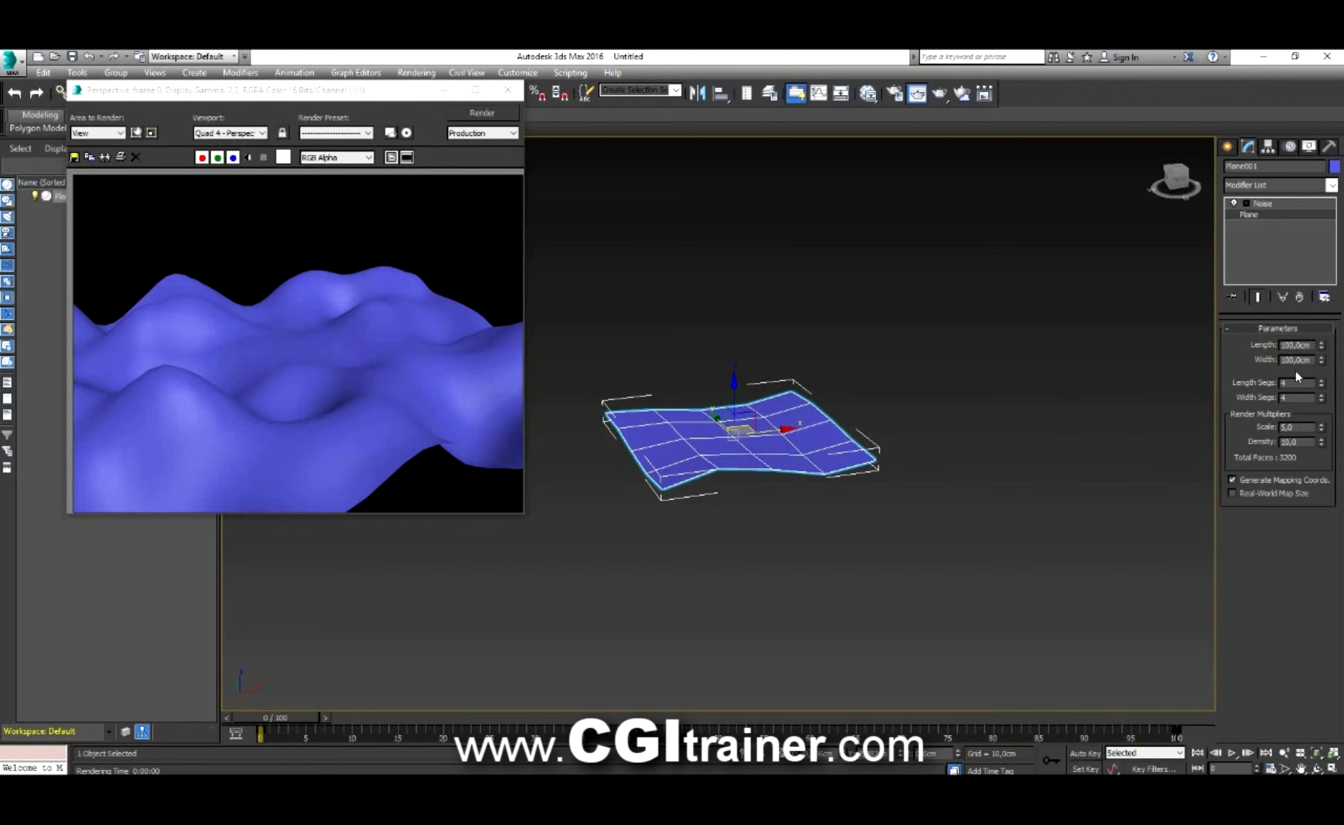
Set the plane's render scale multiplier to 20 and re-render the view.
double_click(1302, 427)
text(20)
key(Return)
click(482, 112)
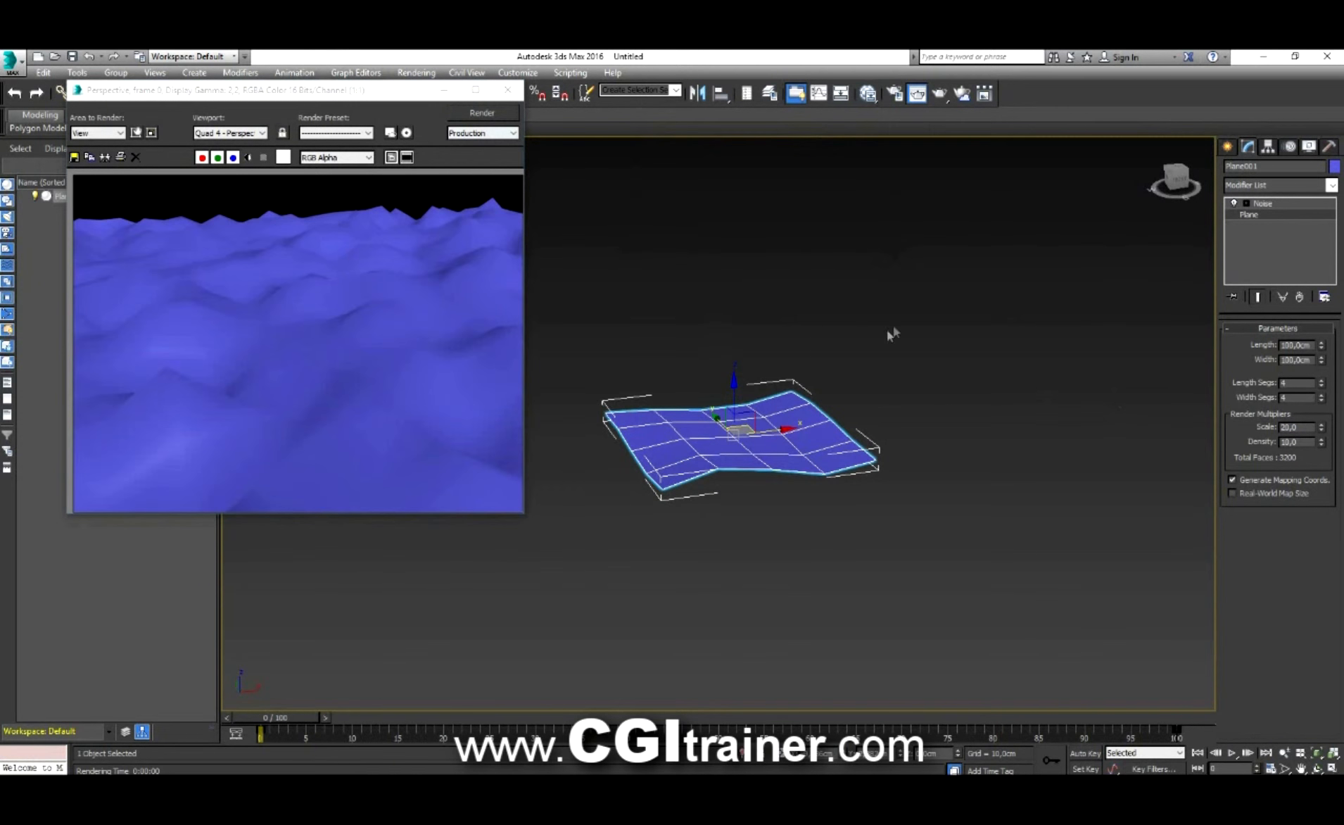
Increase the plane's render density multiplier further and render the view for a smoother surface.
double_click(1292, 441)
text(2)
click(479, 112)
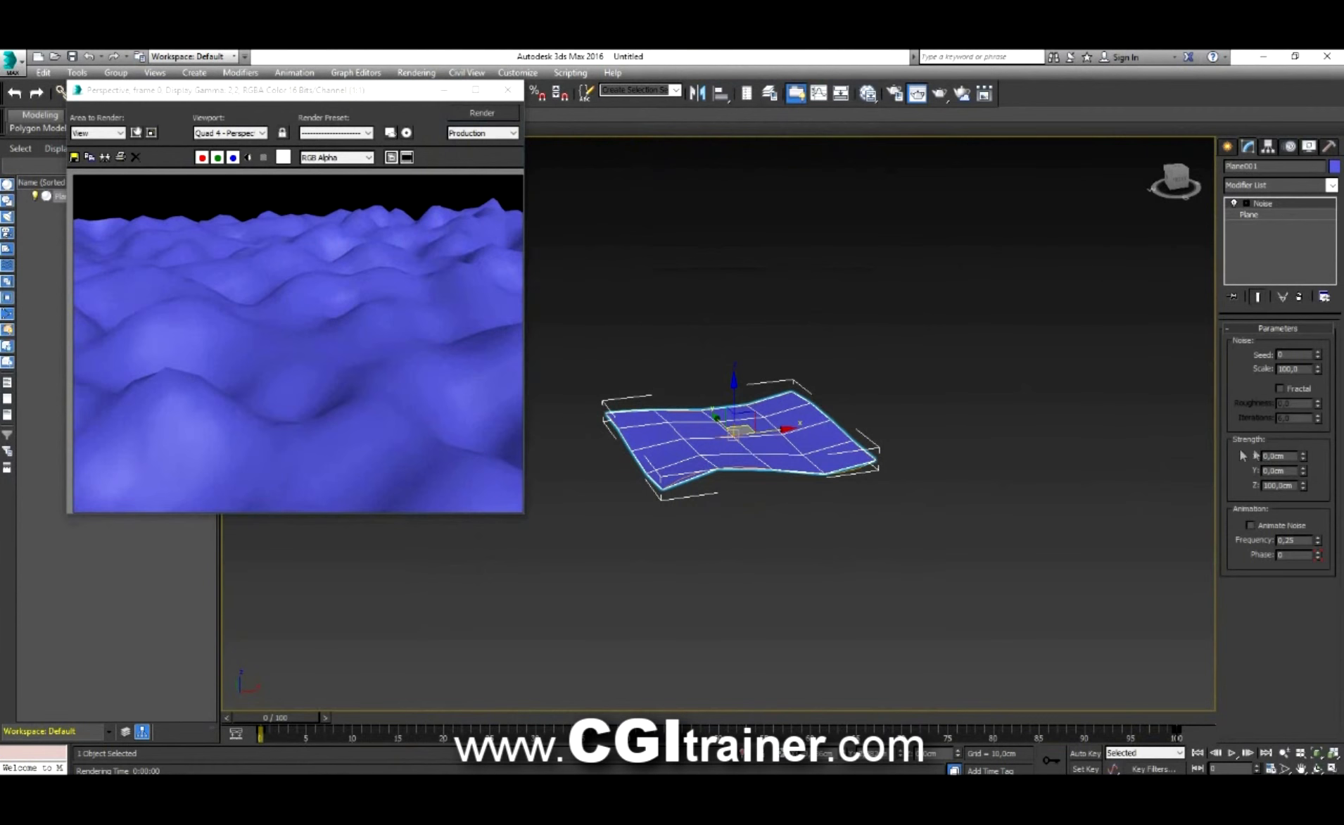
Reduce the Noise modifier's Z strength to 20 cm and re-render the view.
double_click(1296, 485)
text(20)
key(Return)
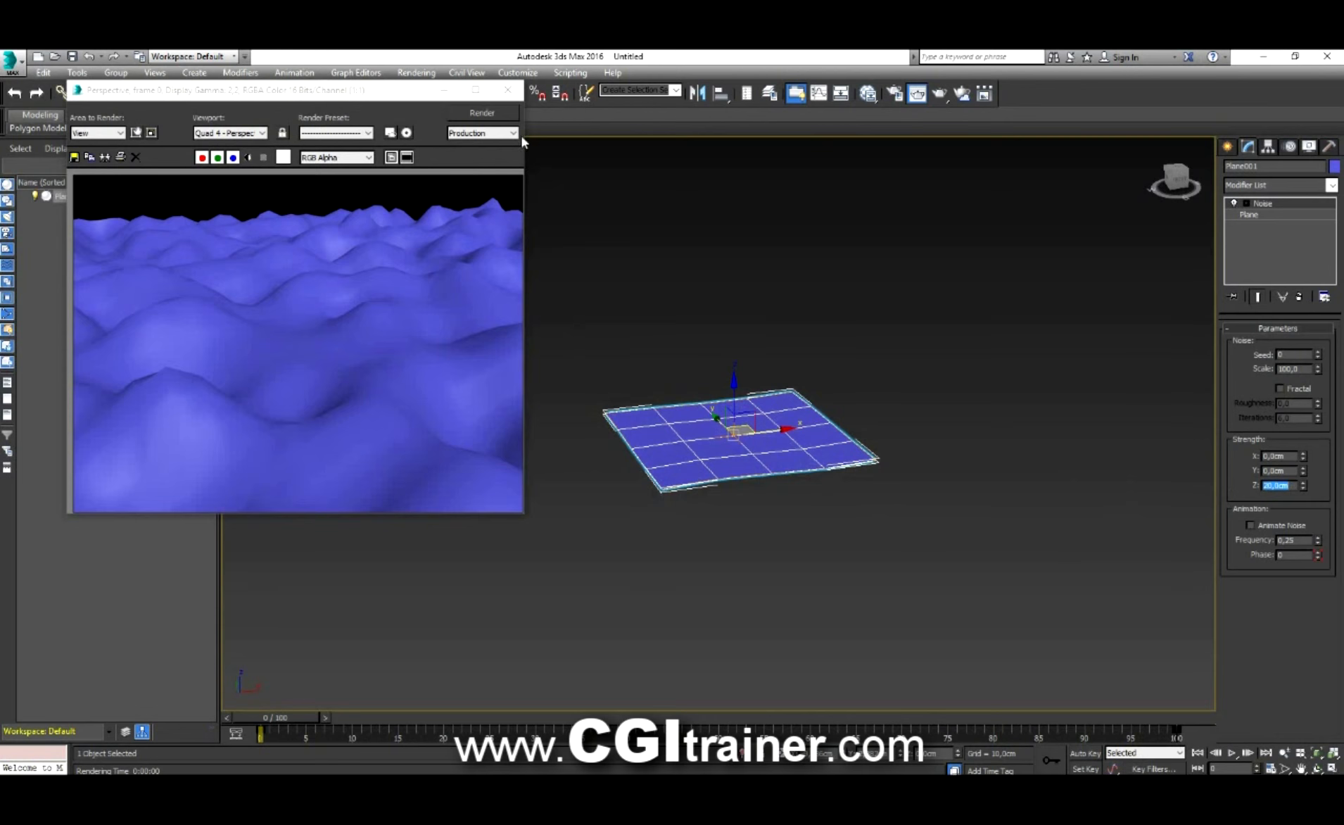
click(492, 115)
Render the plane from a lower viewing angle to examine its horizon, and close the render window.
alt+middle_drag(719, 467, 689, 457)
key(shift+q)
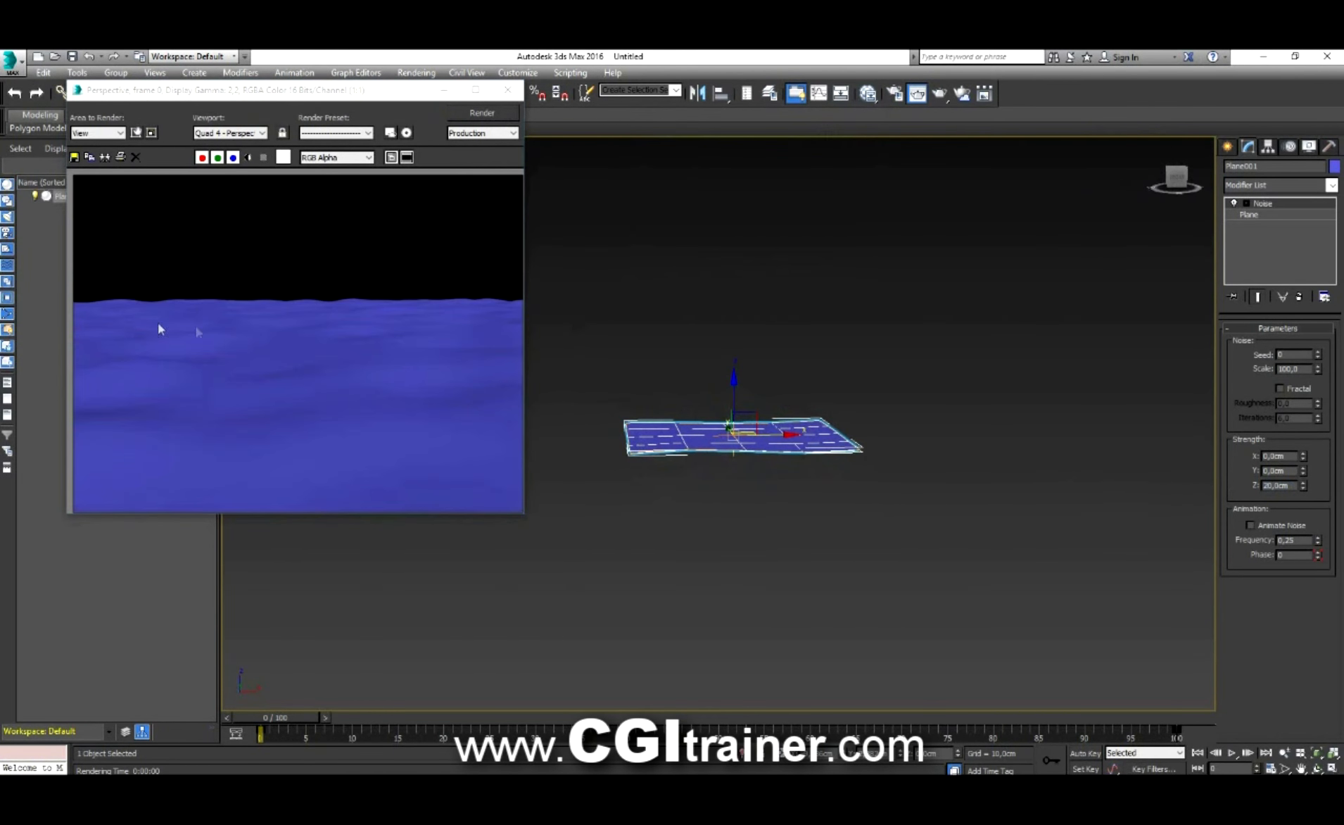
middle_drag(758, 514, 723, 534)
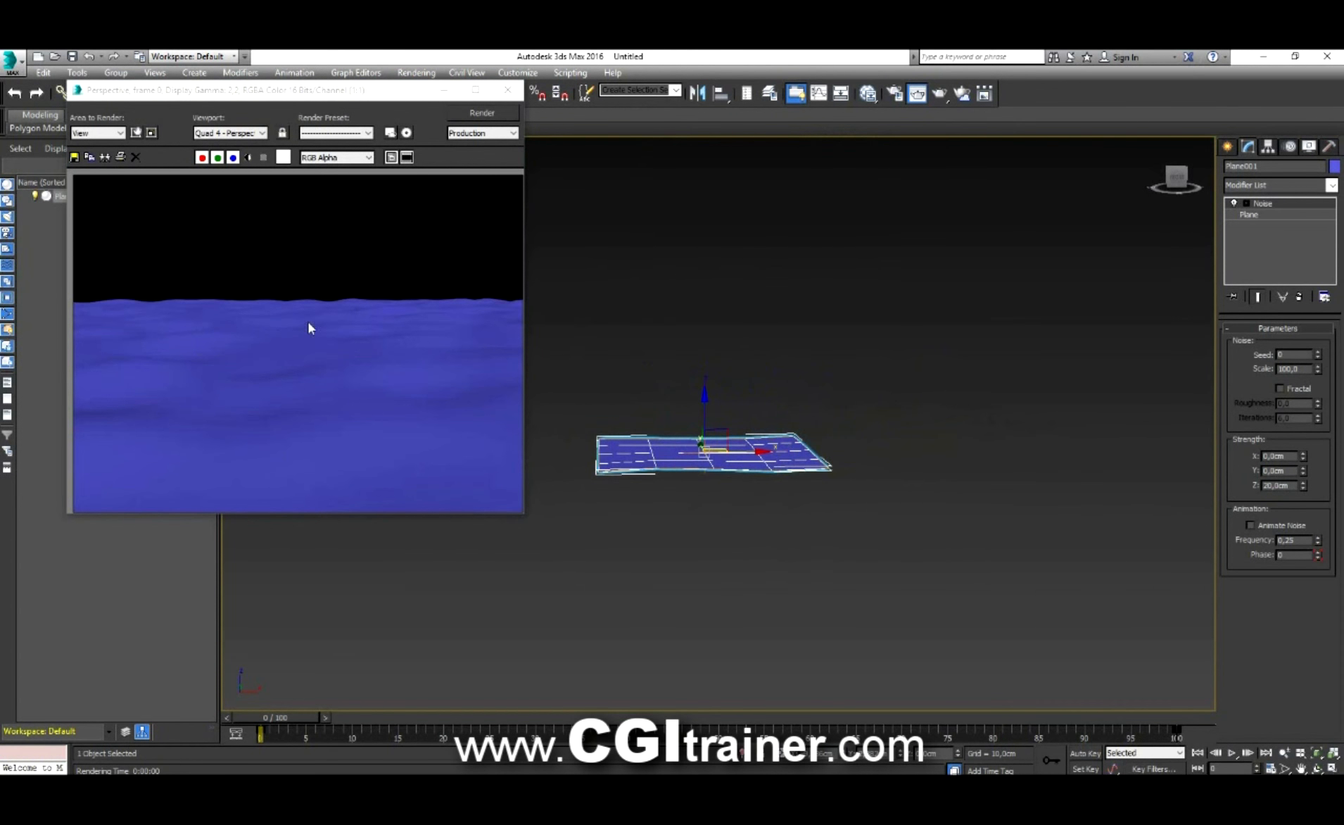
click(507, 89)
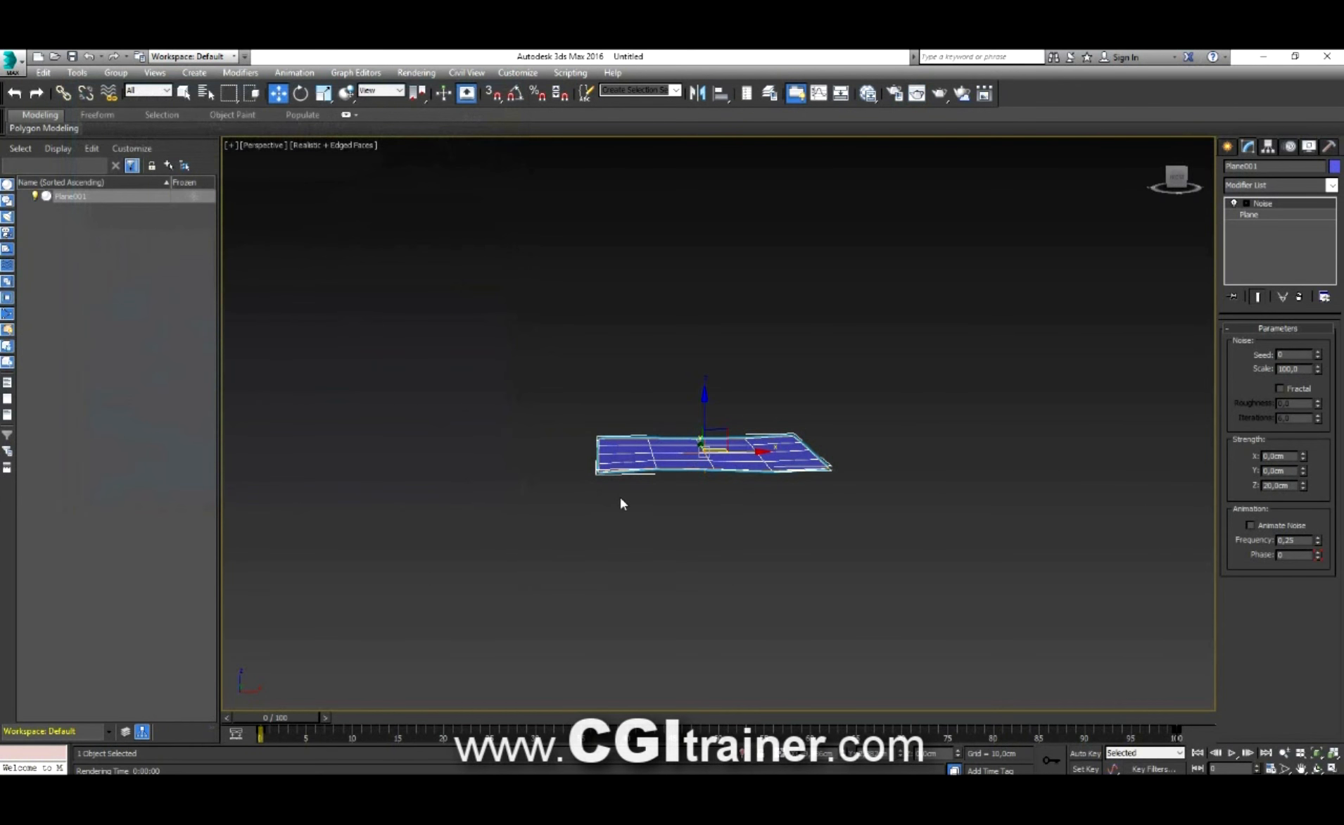